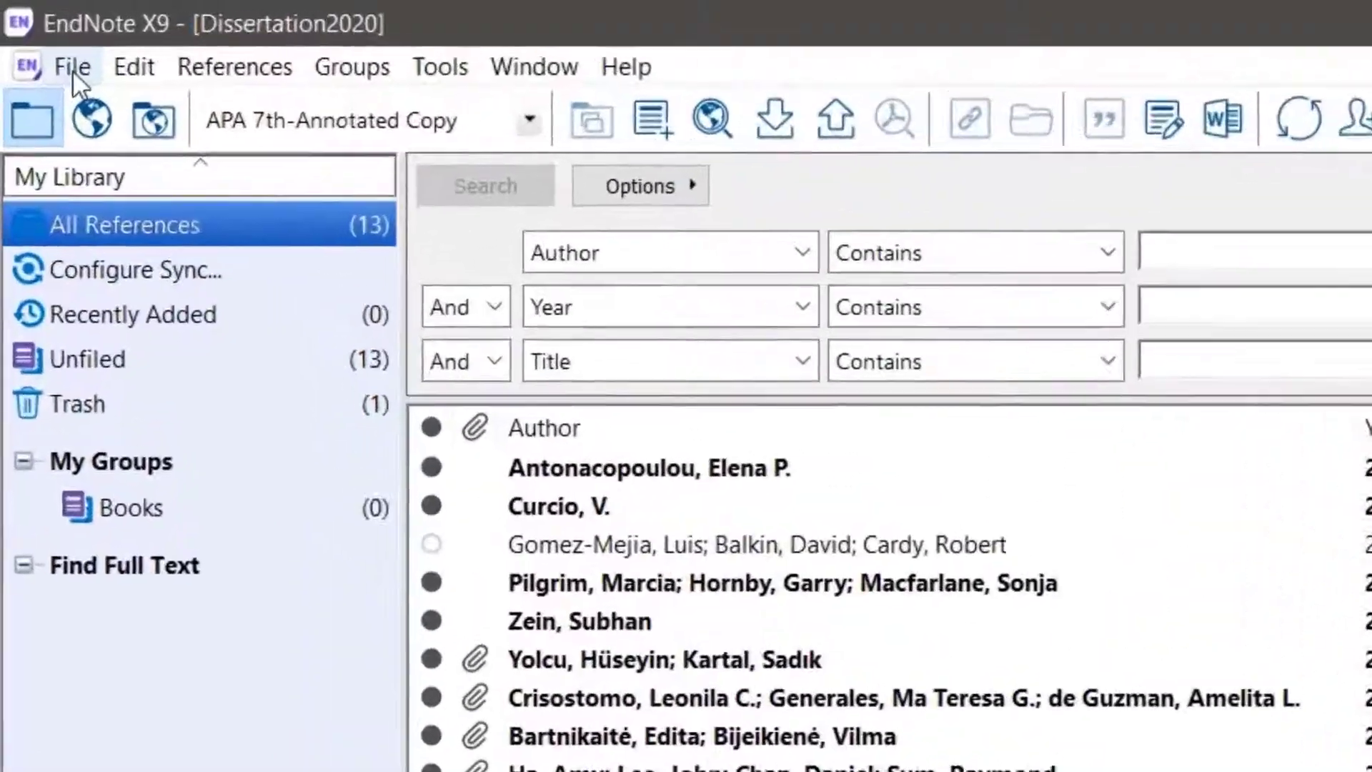
Create a new library named Inset References on the Desktop and widen its reference preview pane
left_click(32, 30)
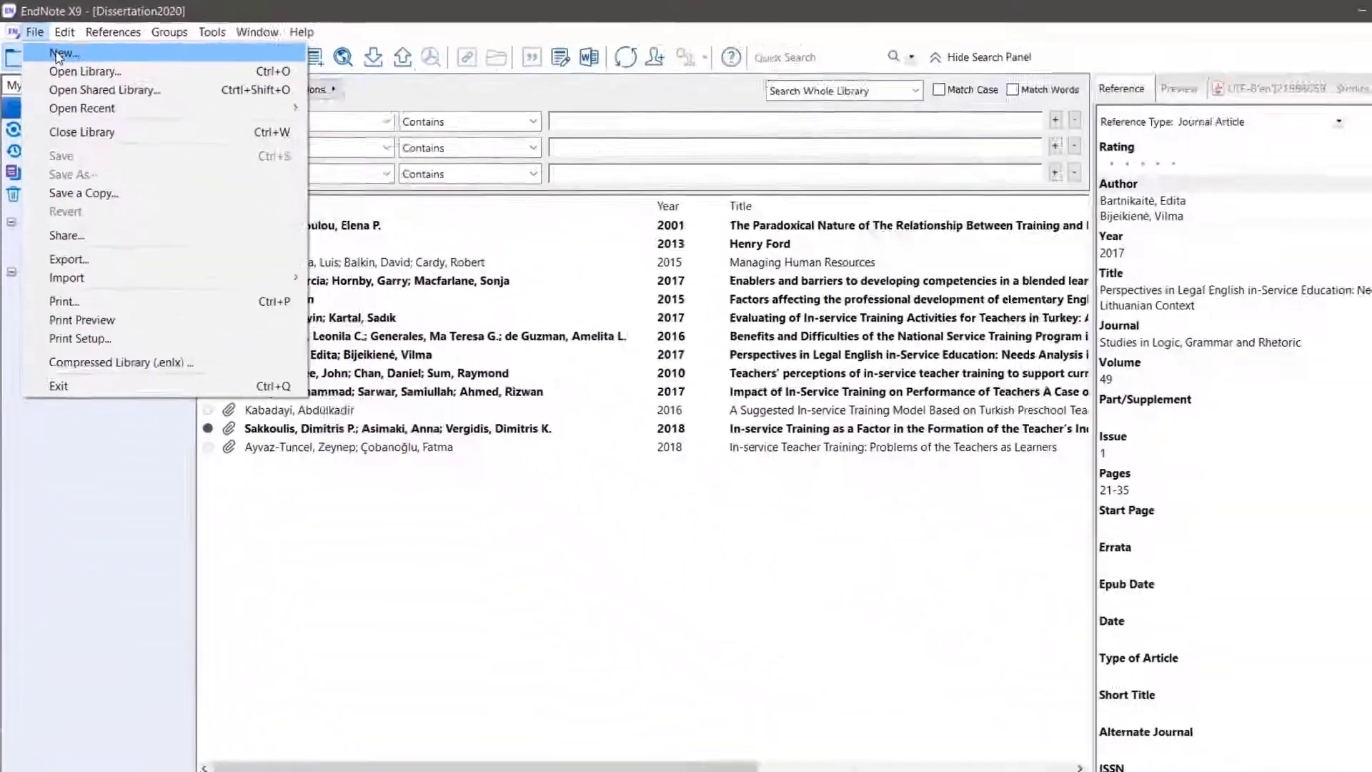
left_click(60, 53)
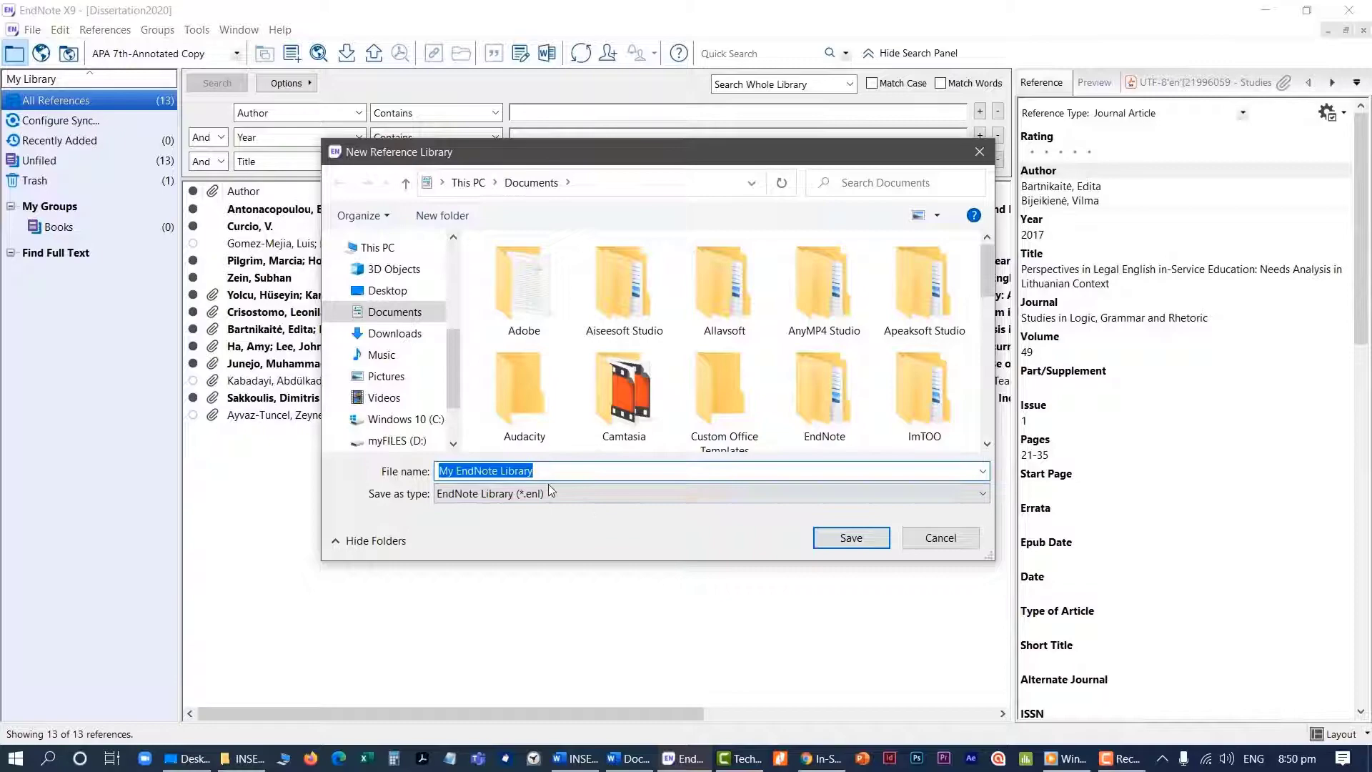
left_click(405, 292)
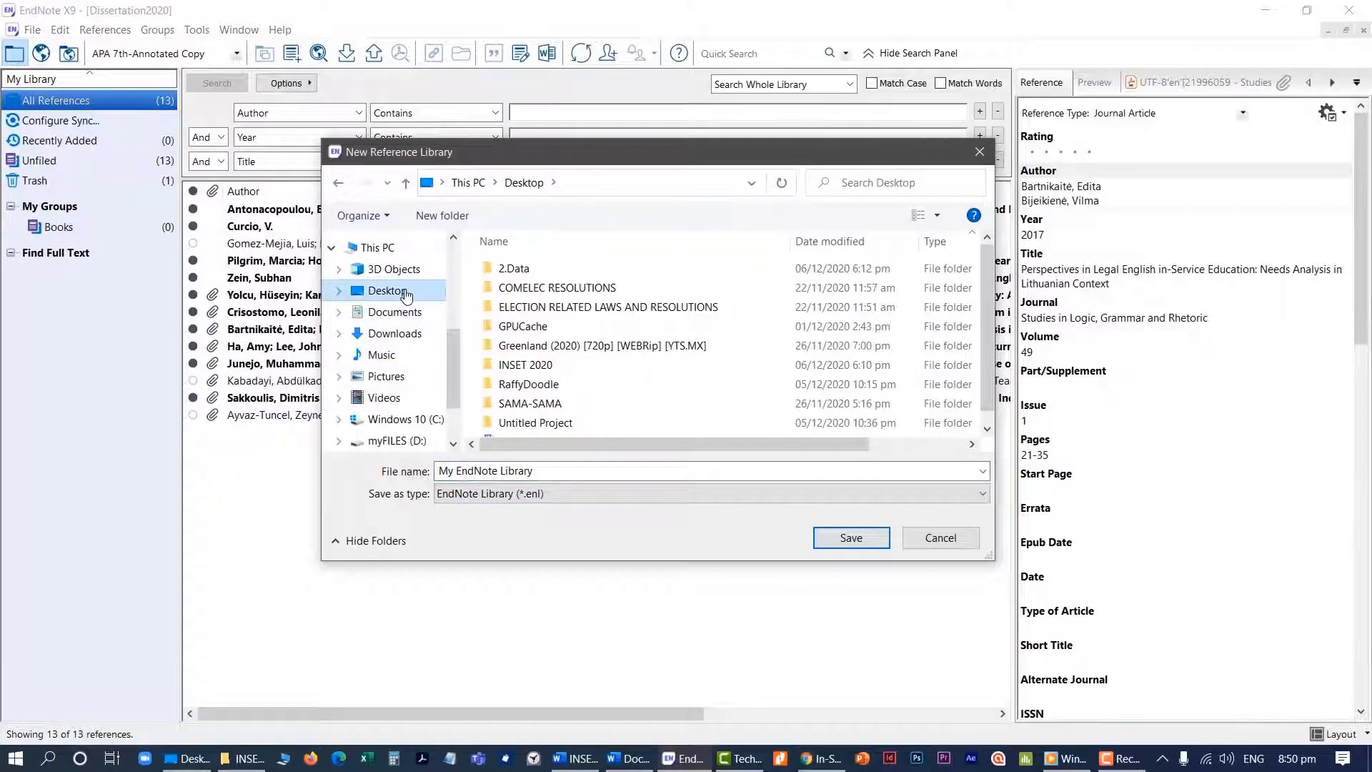
left_click(518, 472)
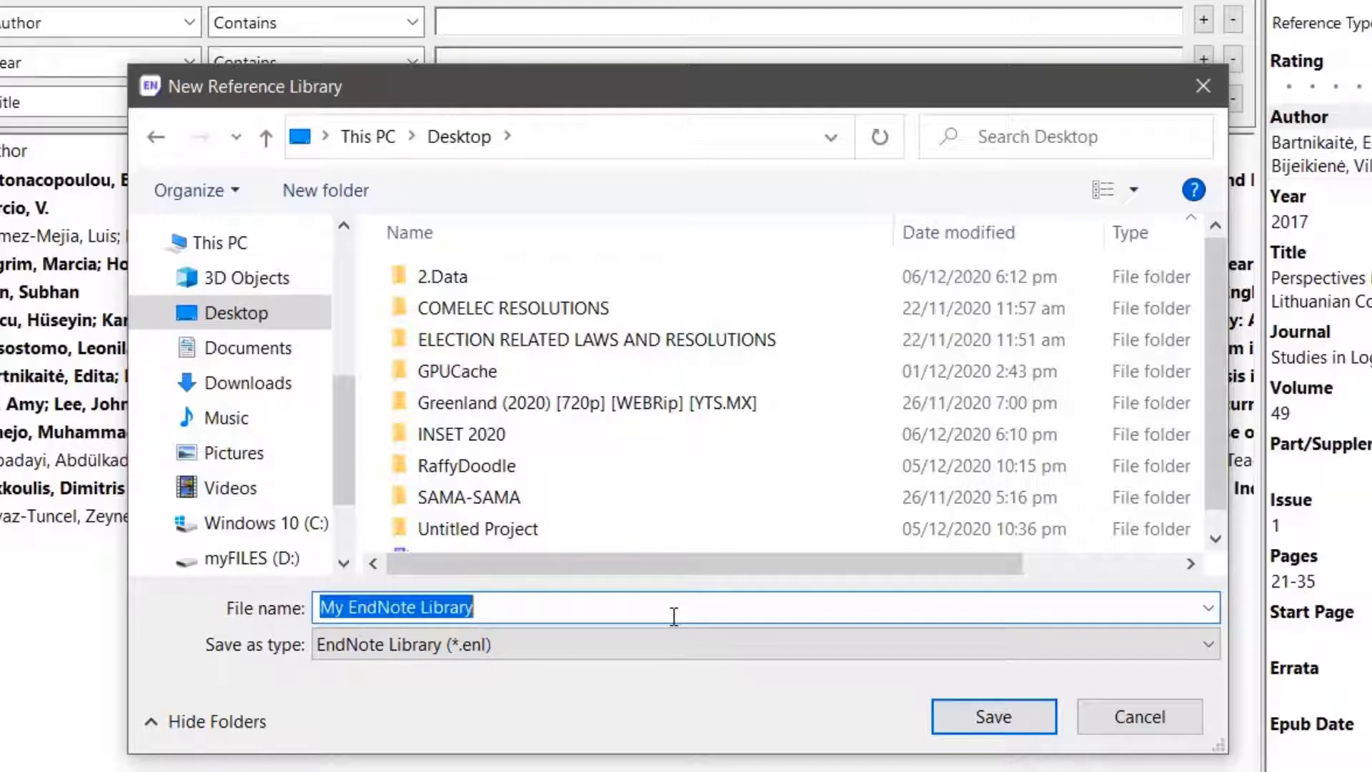
type("Inset ")
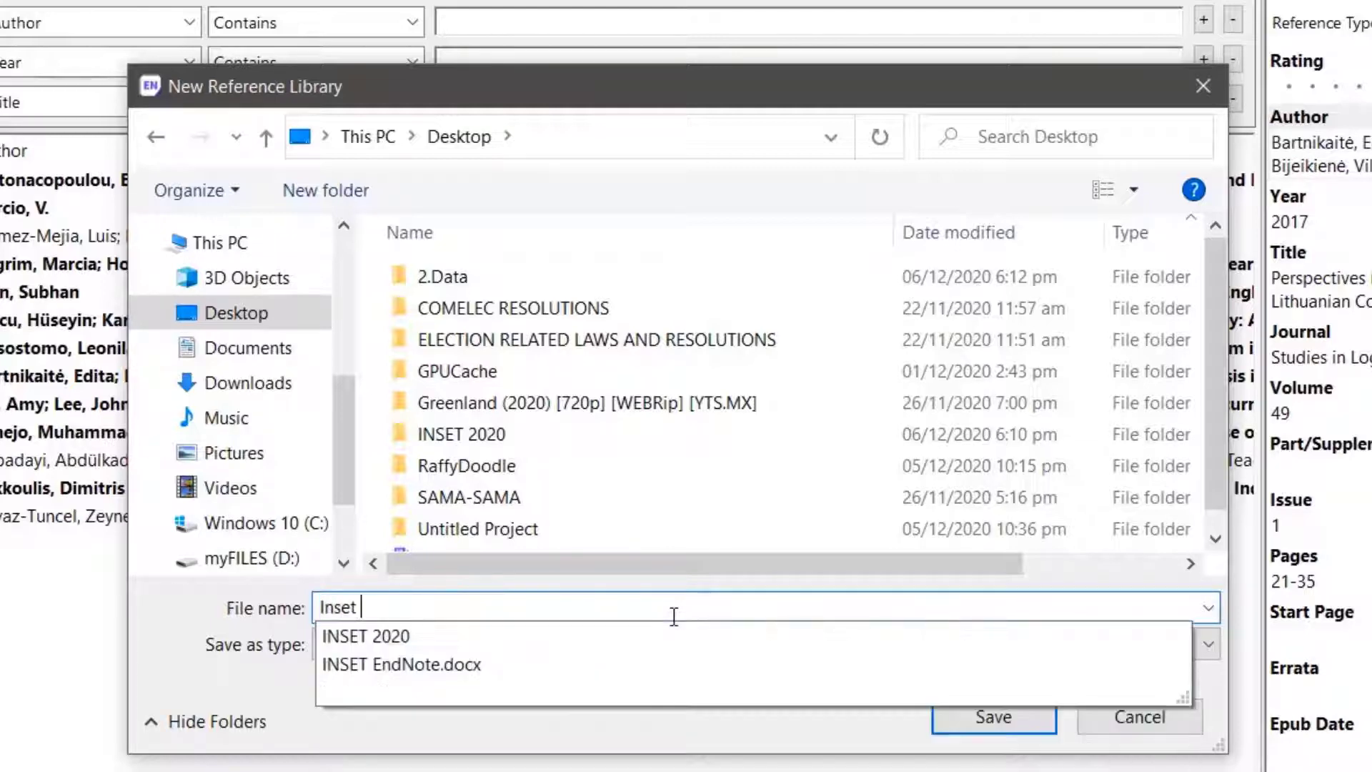
type("Referen")
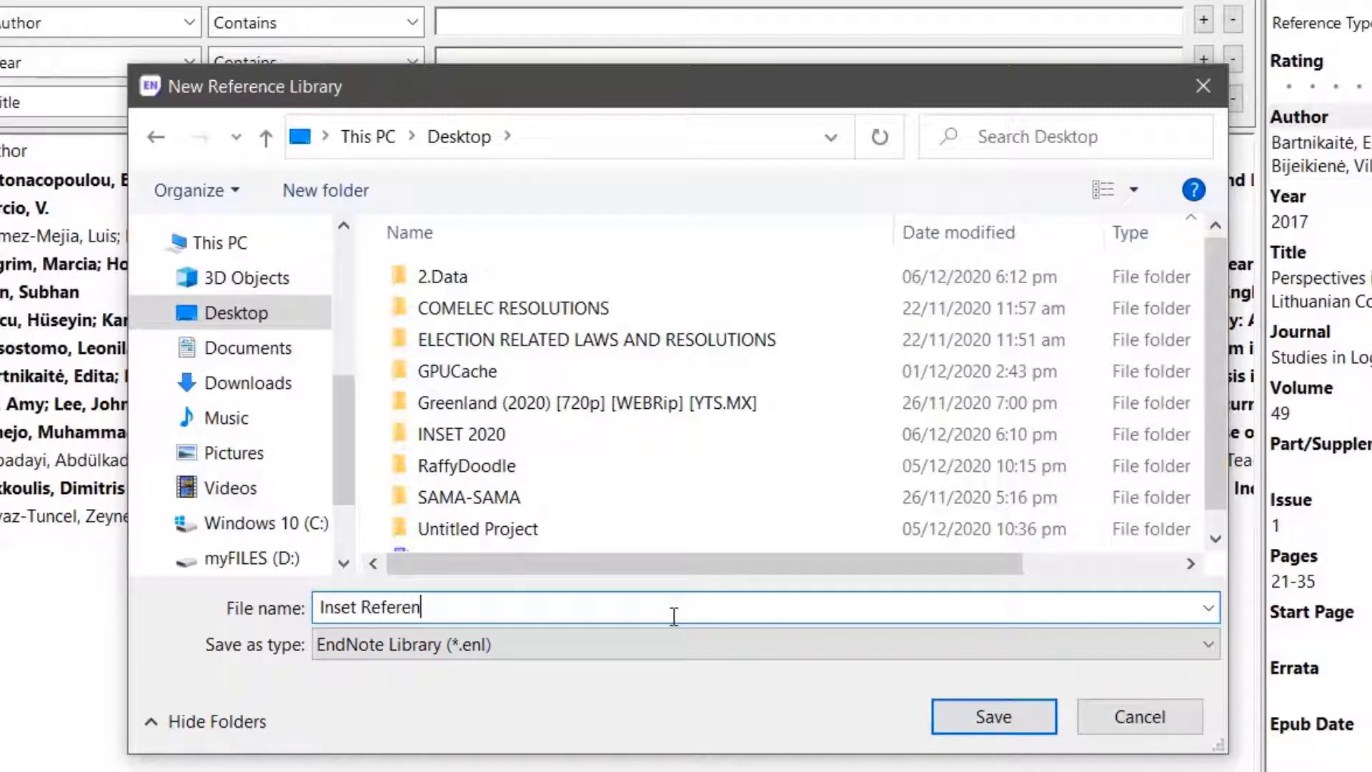
type("ces")
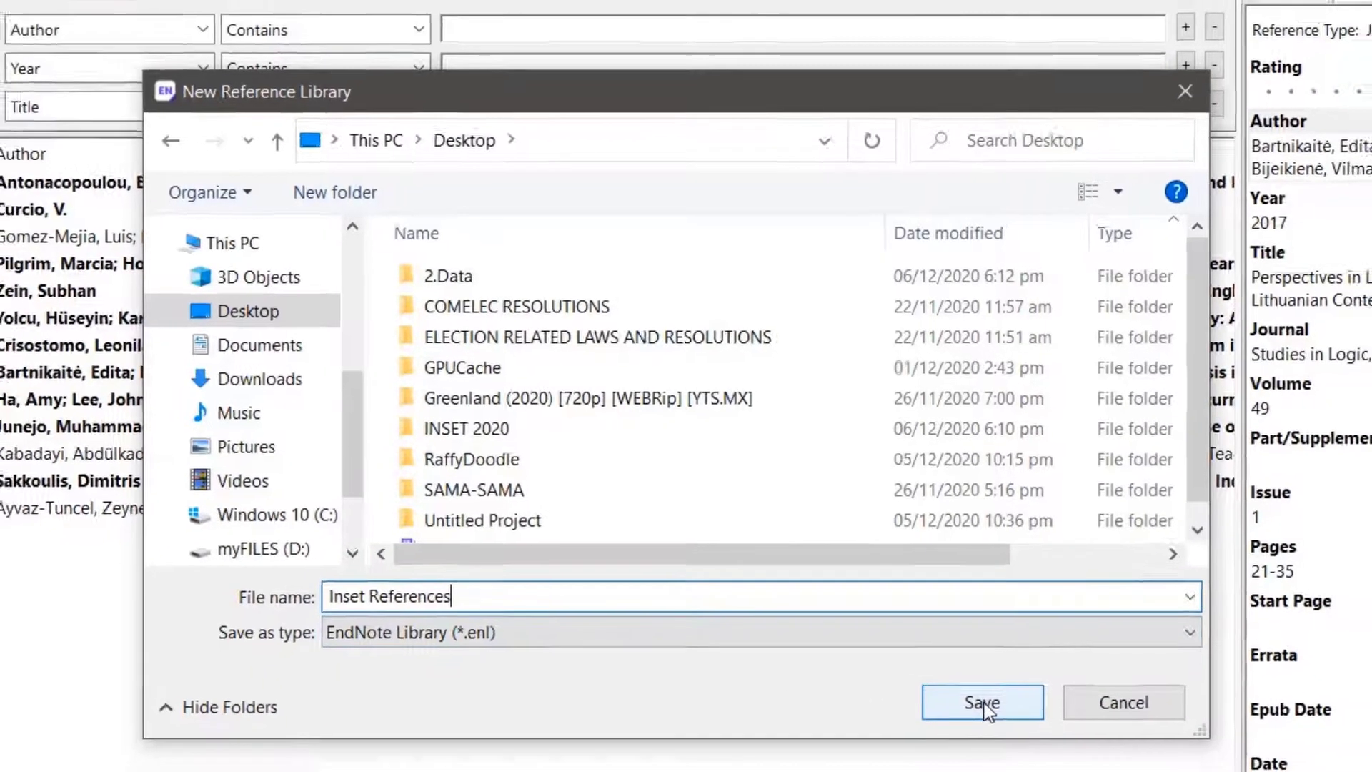
left_click(995, 717)
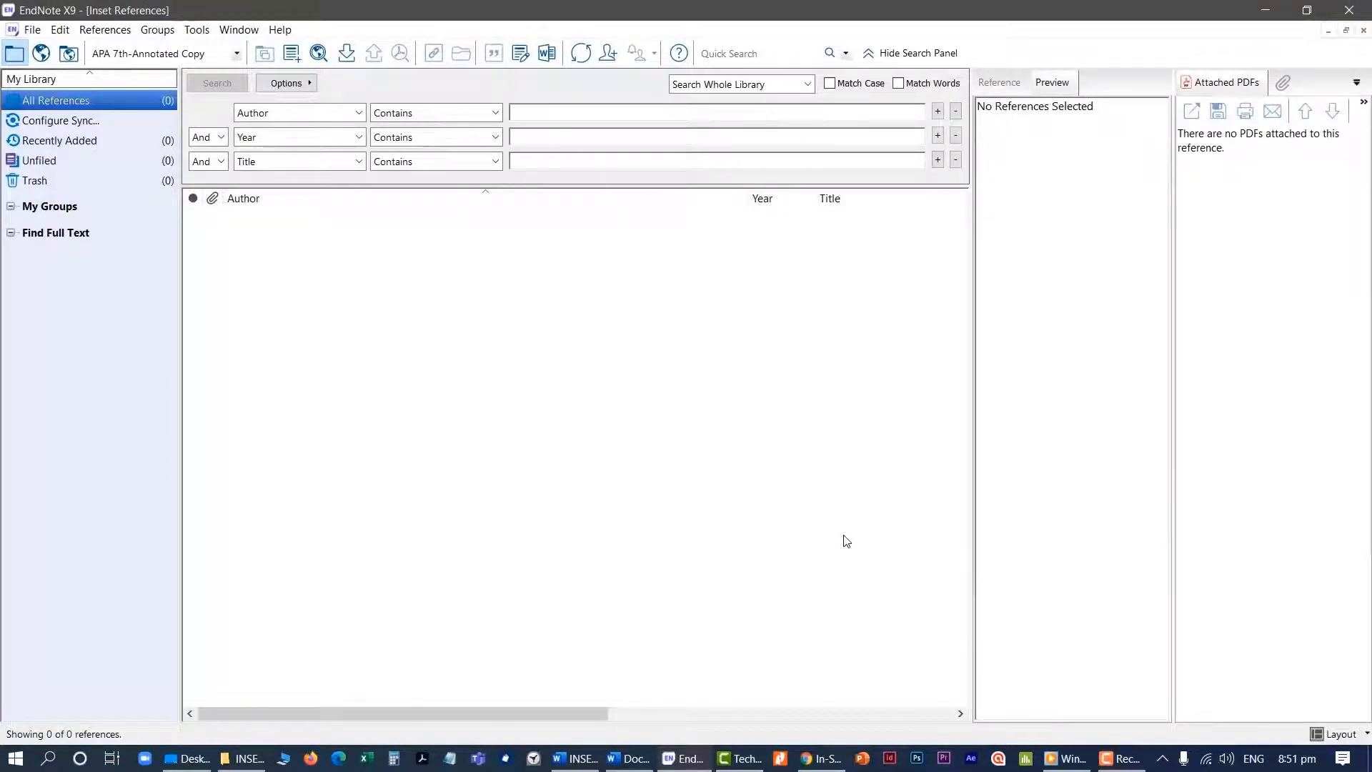
left_click_drag(972, 432, 921, 456)
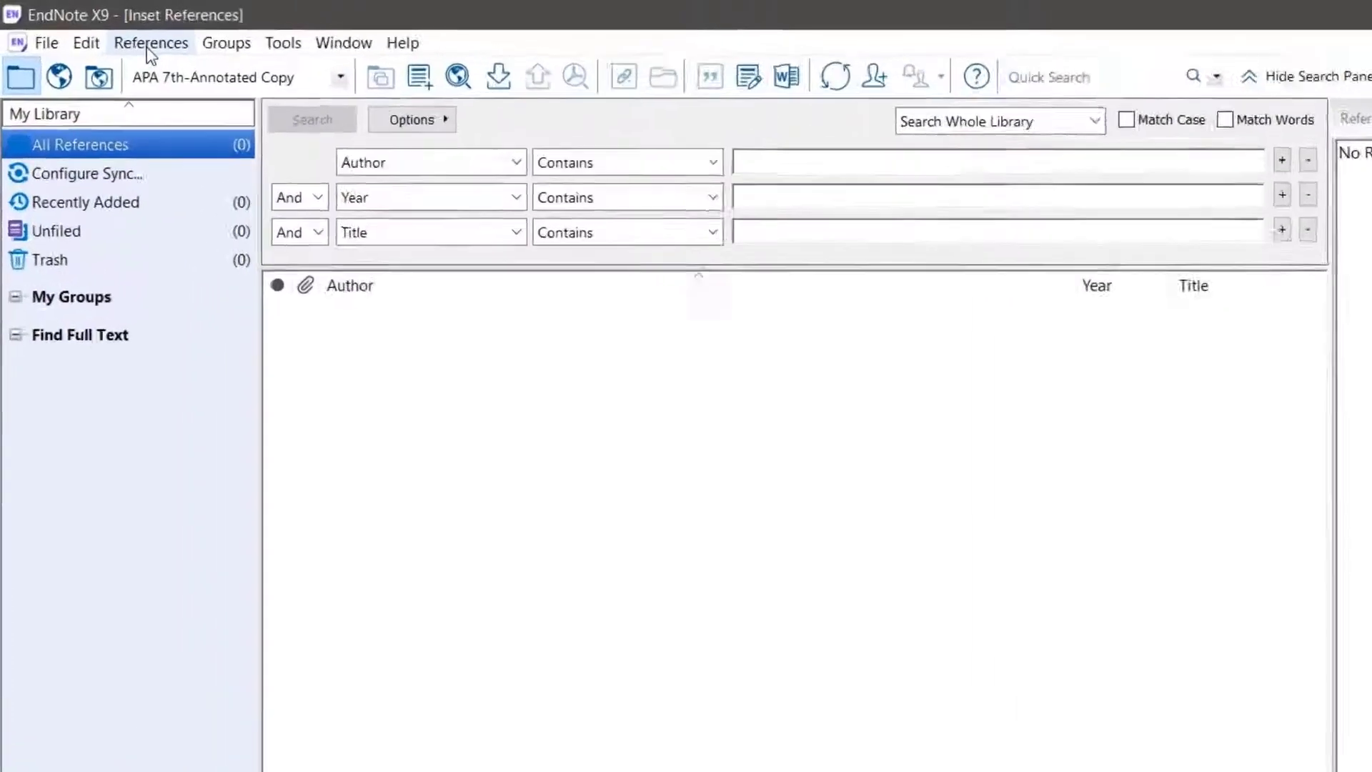
Add a new reference to the library and set its reference type to Book
left_click(148, 49)
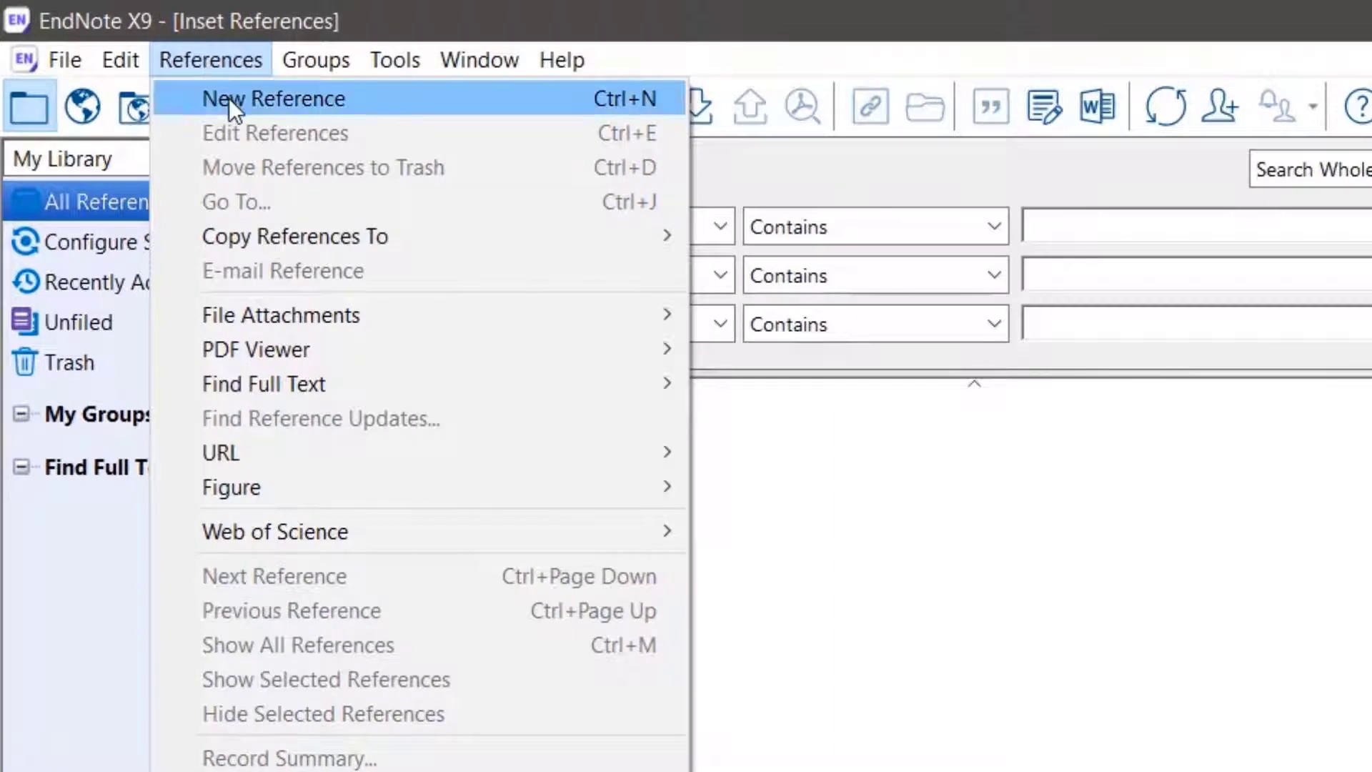
left_click(229, 97)
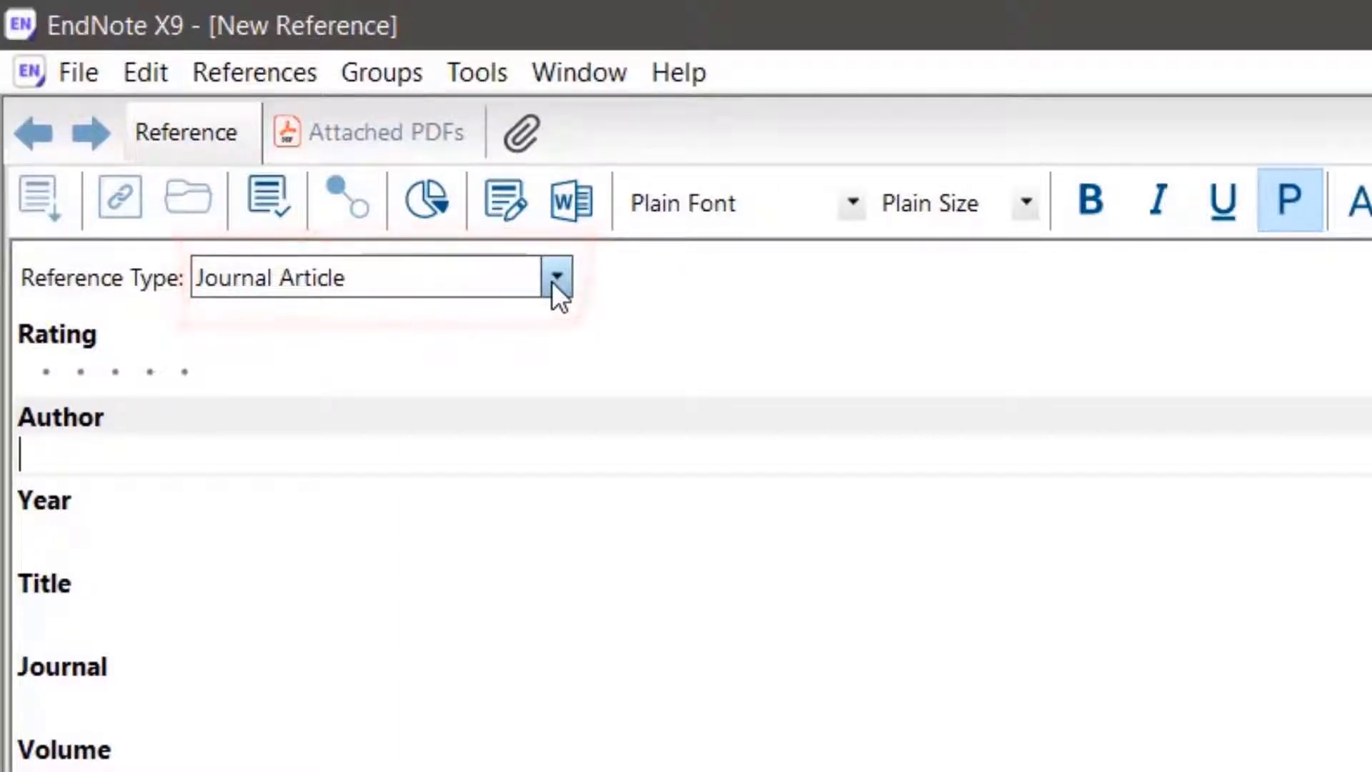
left_click(557, 280)
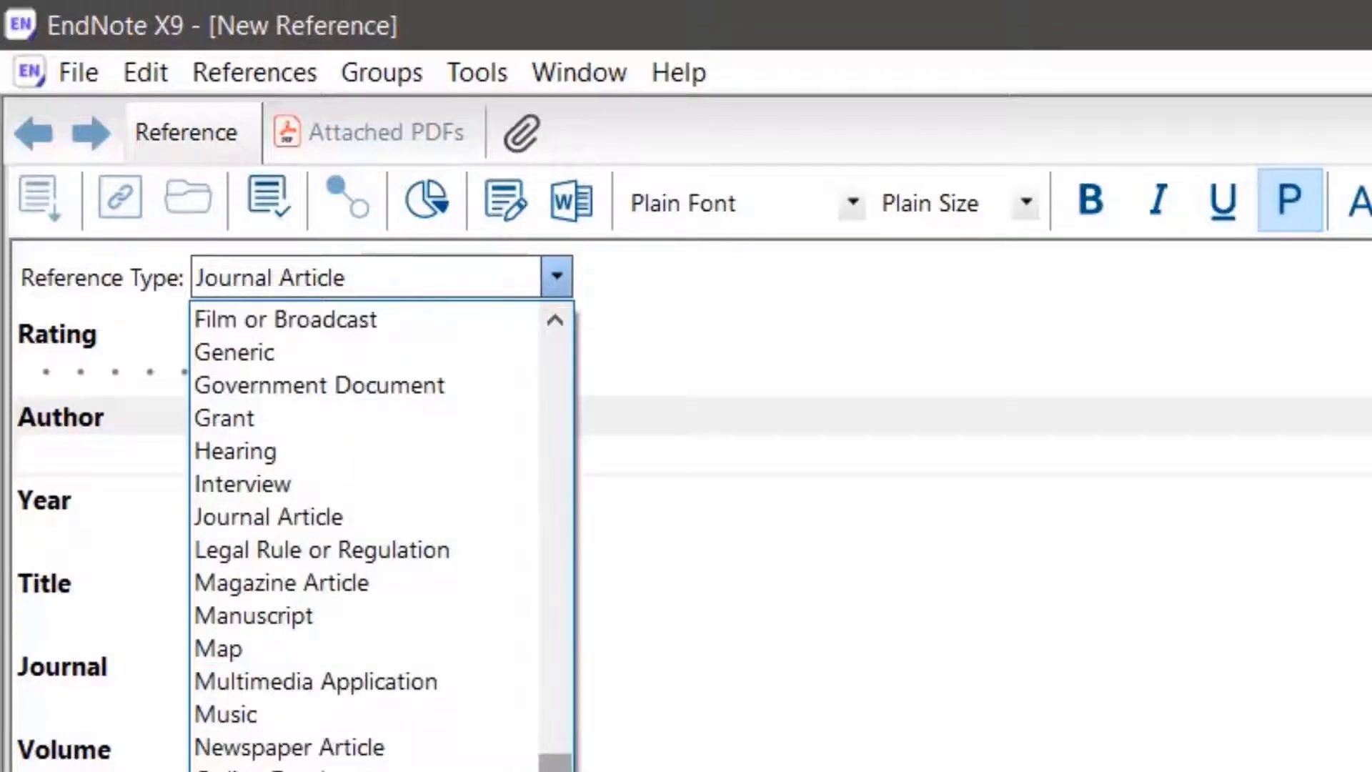
scroll(568, 754, "up", 3)
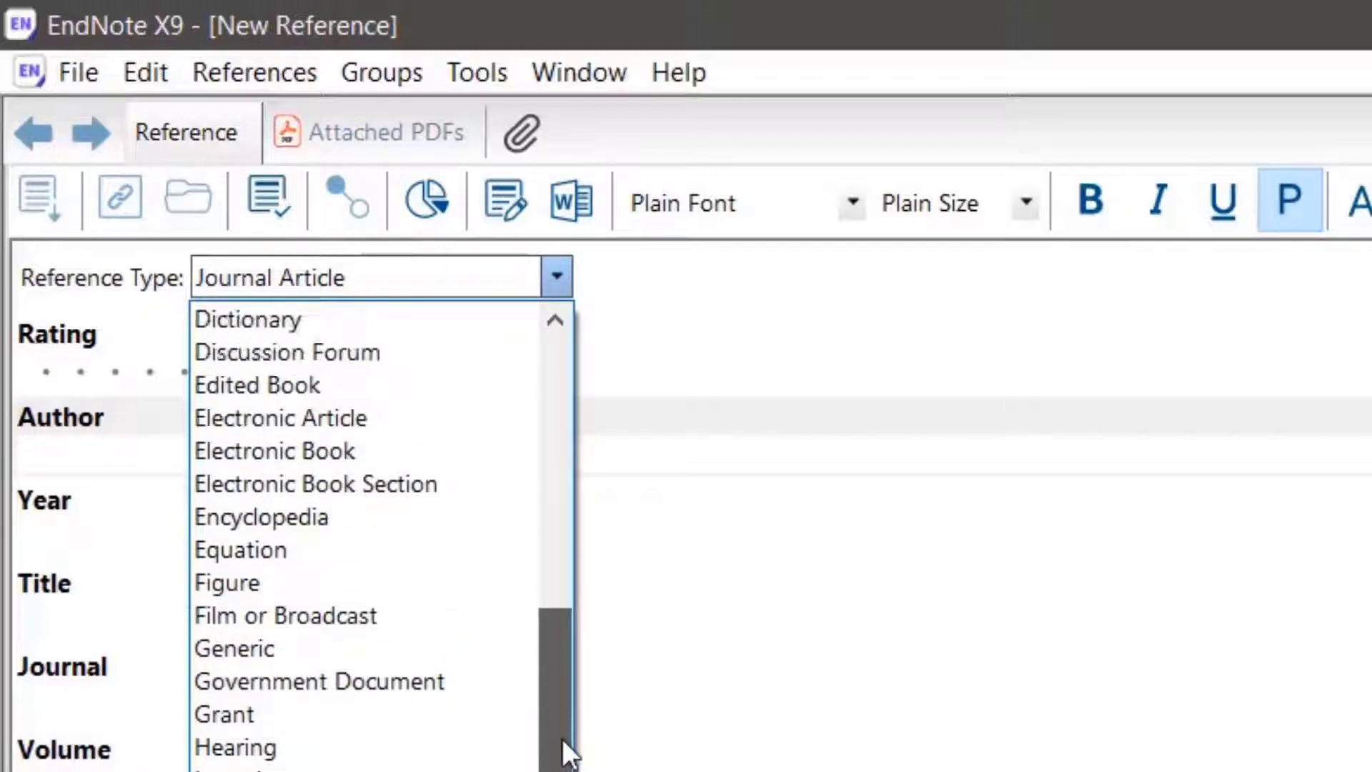
left_click_drag(568, 753, 555, 534)
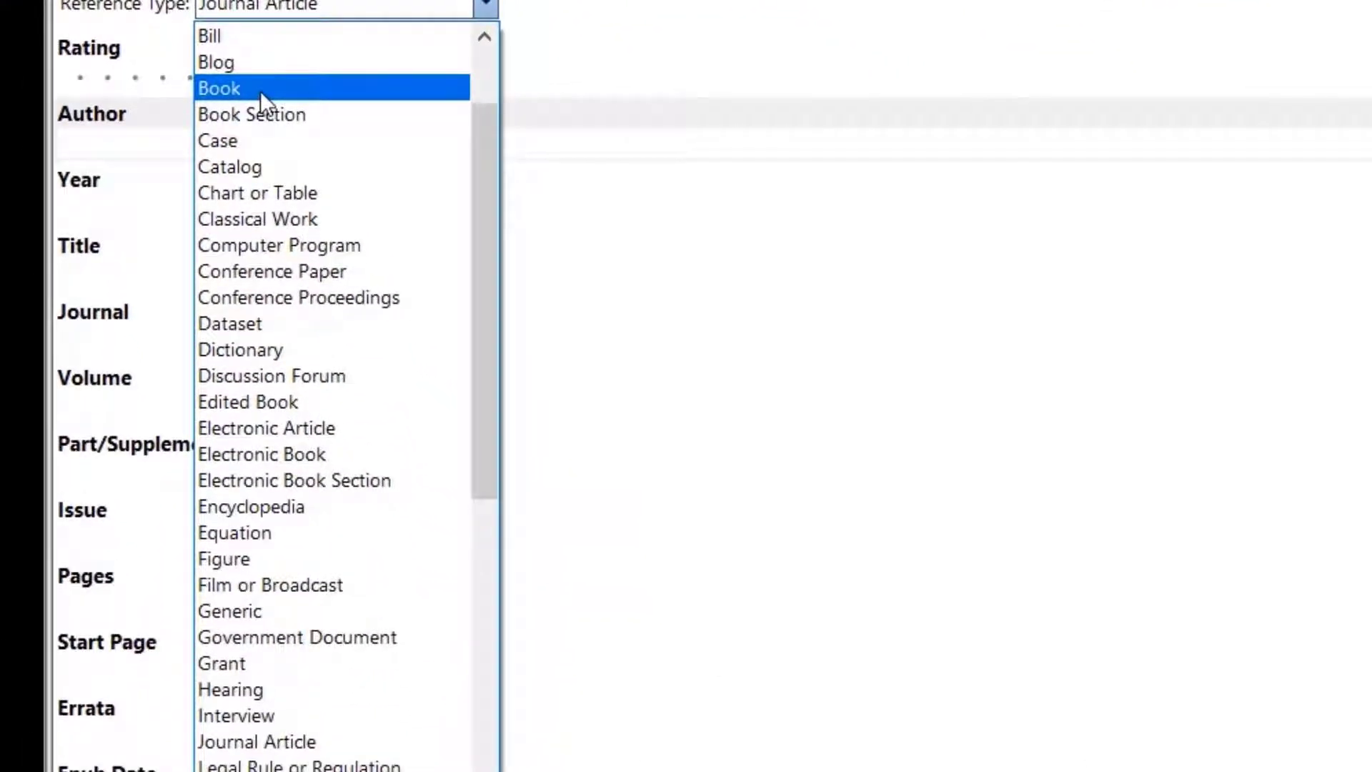
left_click(260, 92)
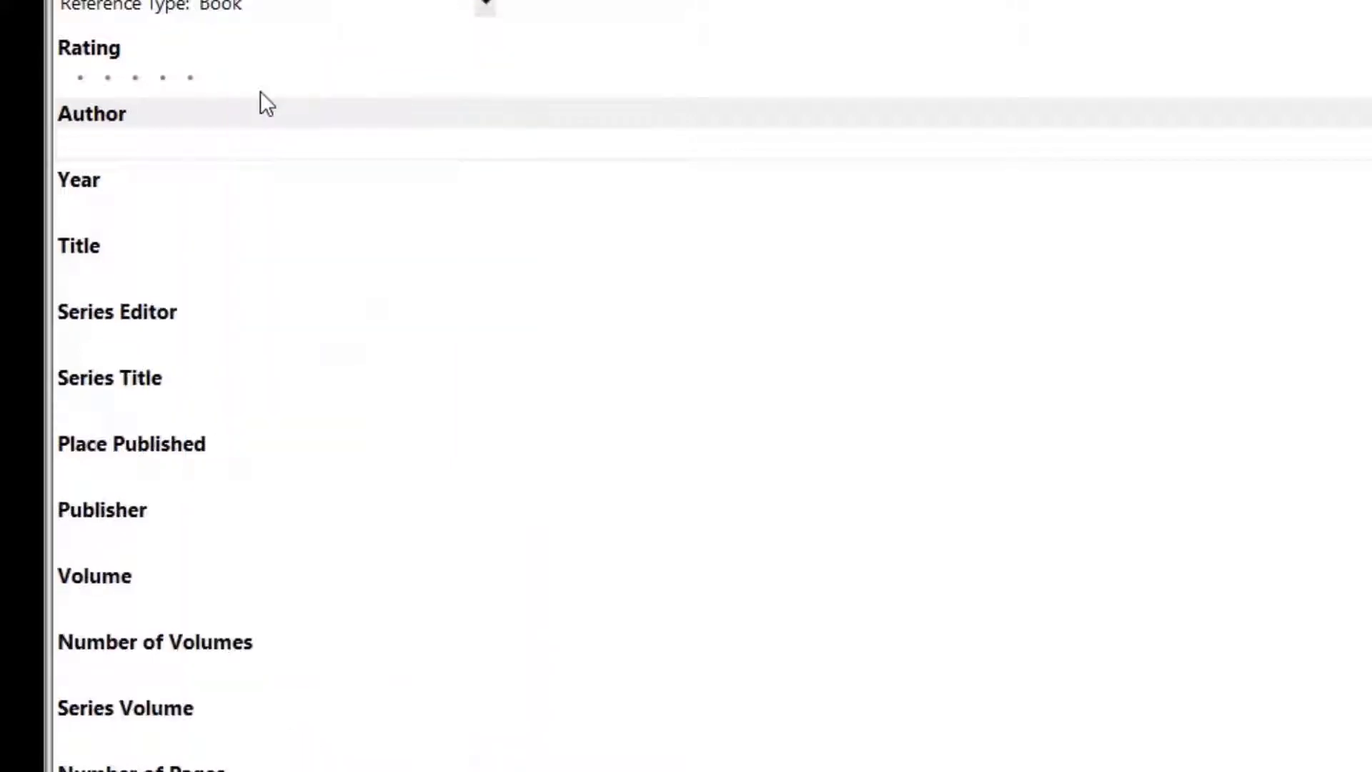
Enter the full names of the book's two individual authors, each on its own line
left_click(250, 148)
type("Terry Saldana")
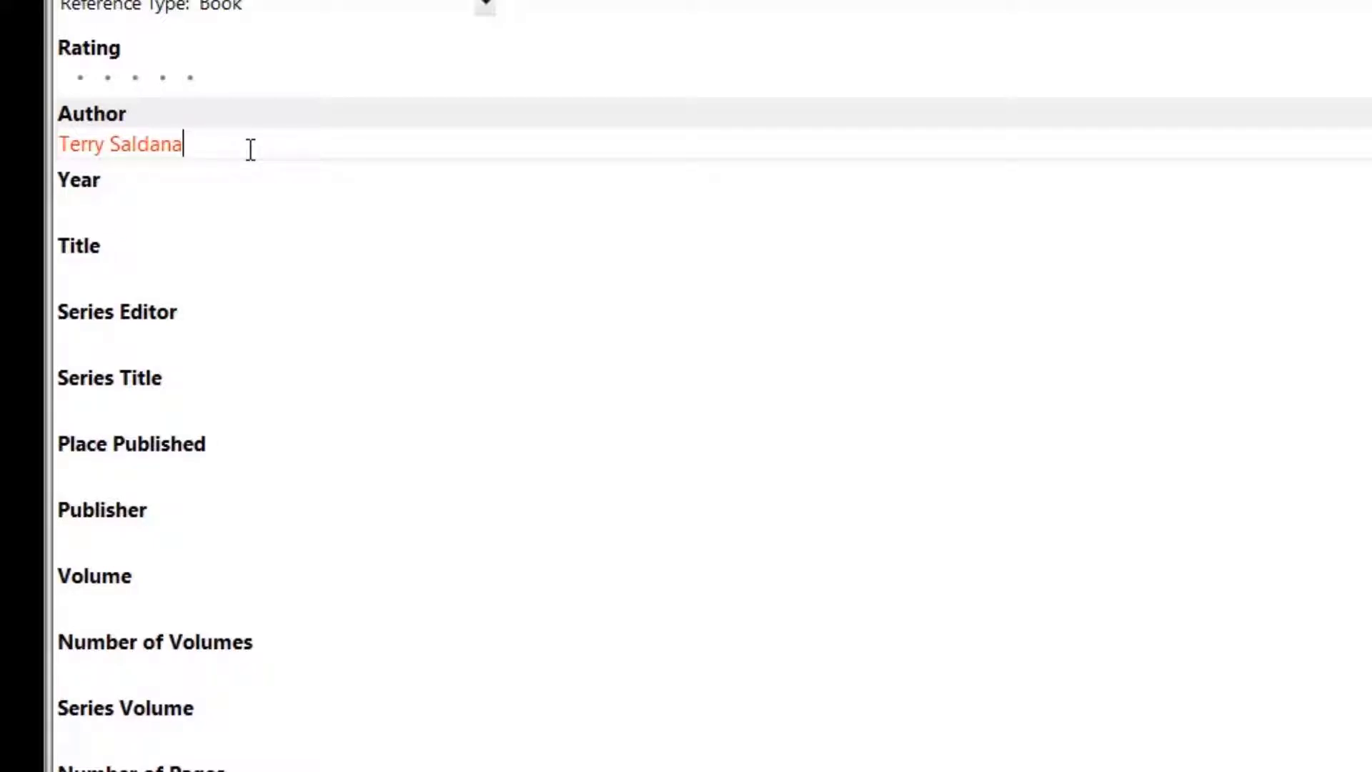
key("Return")
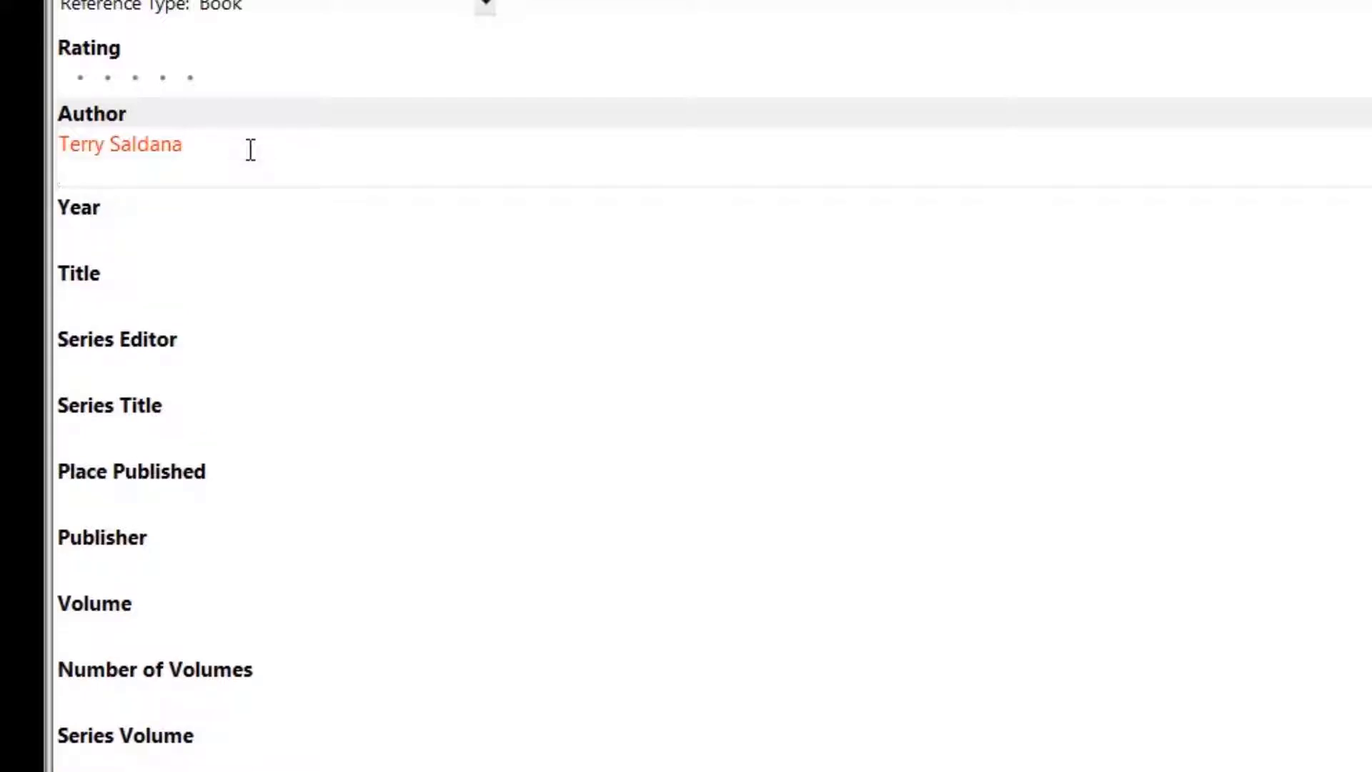
type("James Woods")
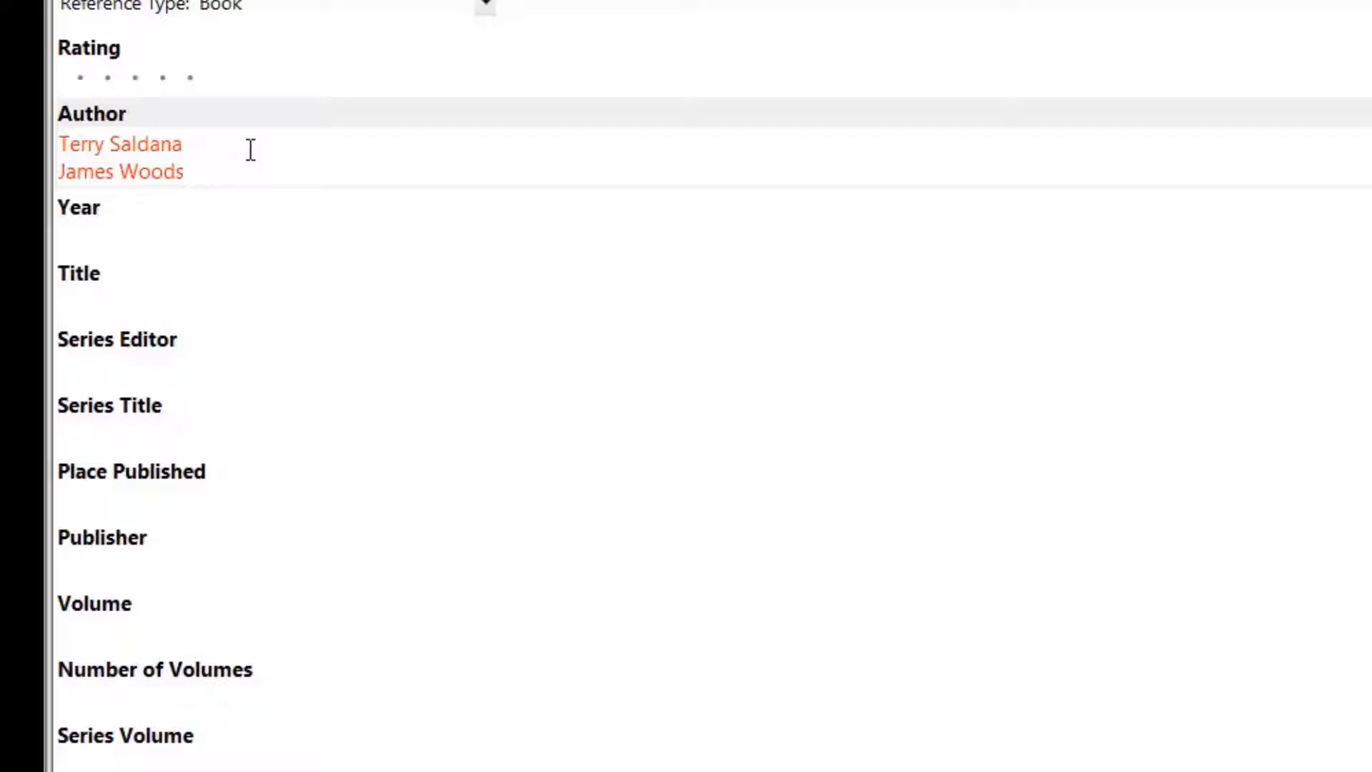
Add the organisation "Philippine Association of Psychologist," with a trailing comma as the third author on a new line
key("Return")
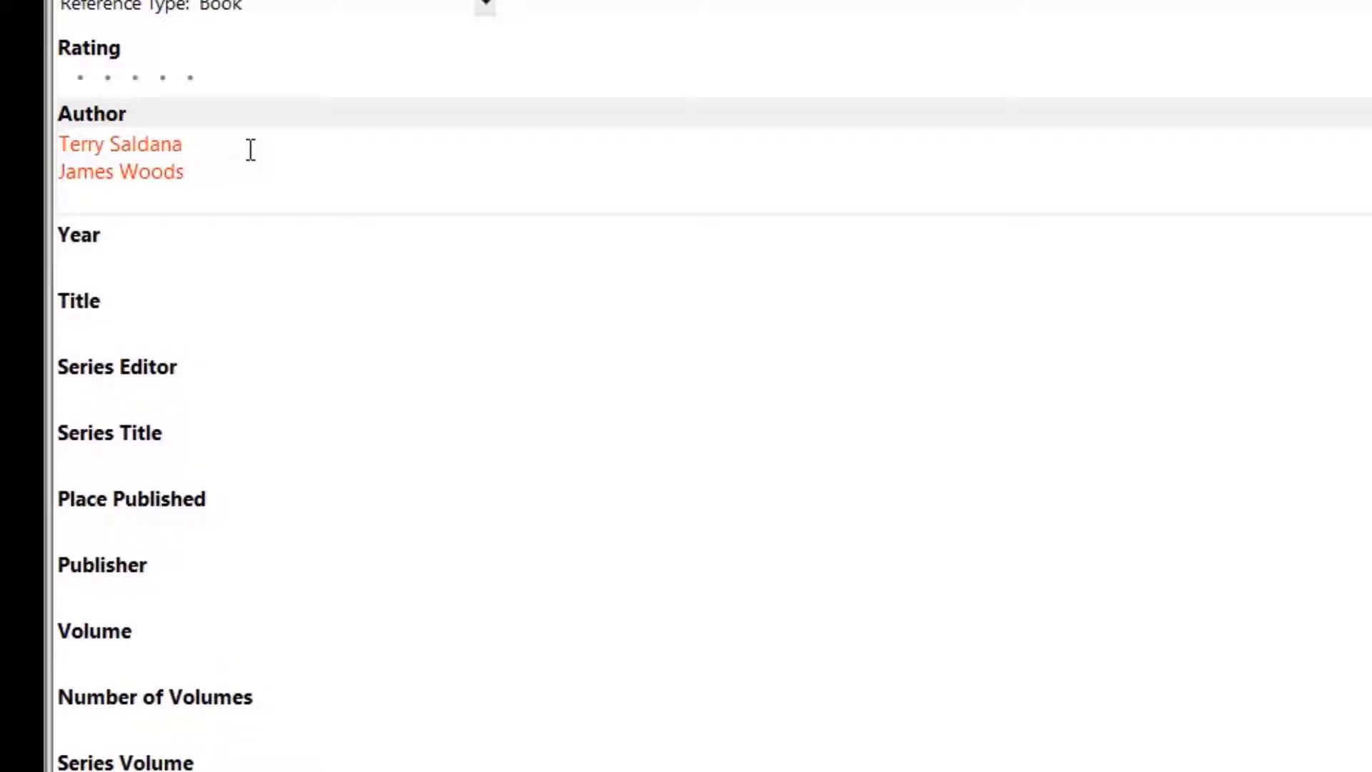
type("Philippine")
type("A")
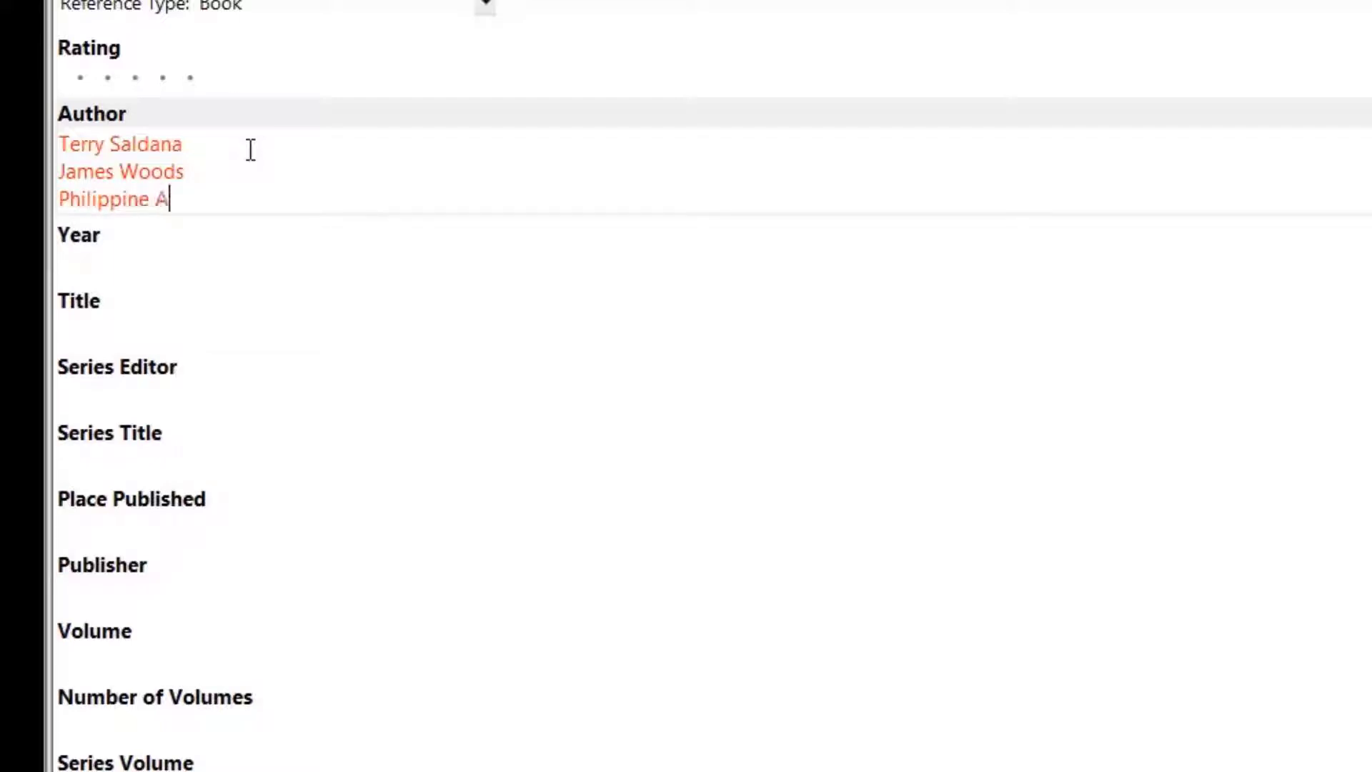
type("ssociatio")
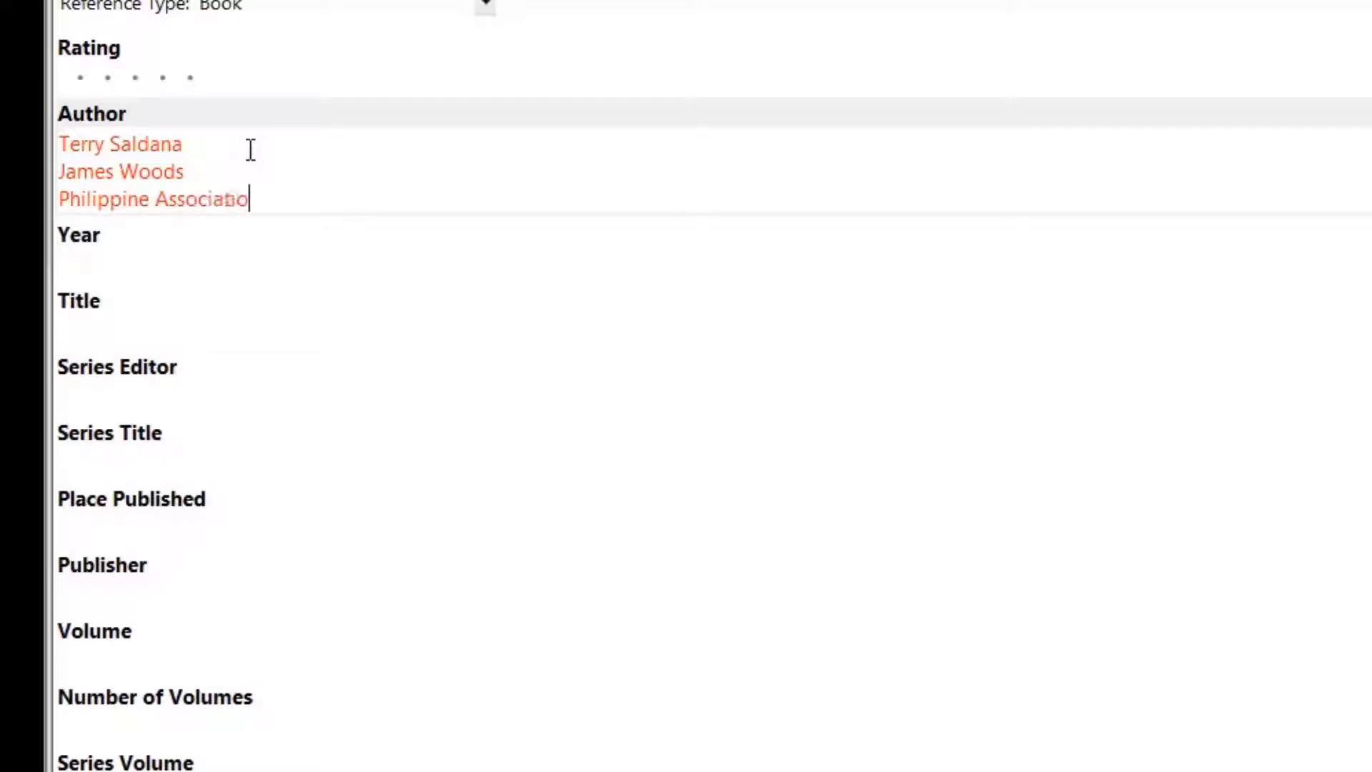
type("n of Psychologist")
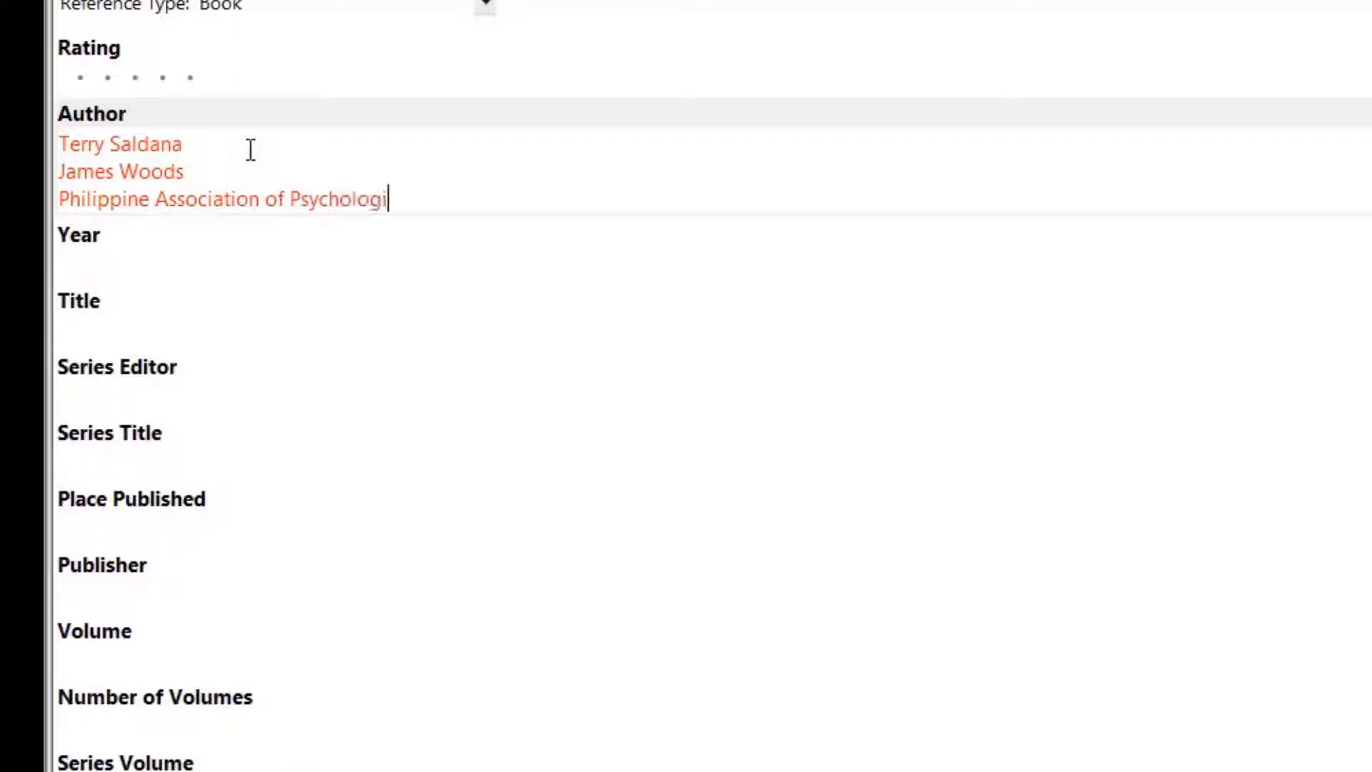
type(".")
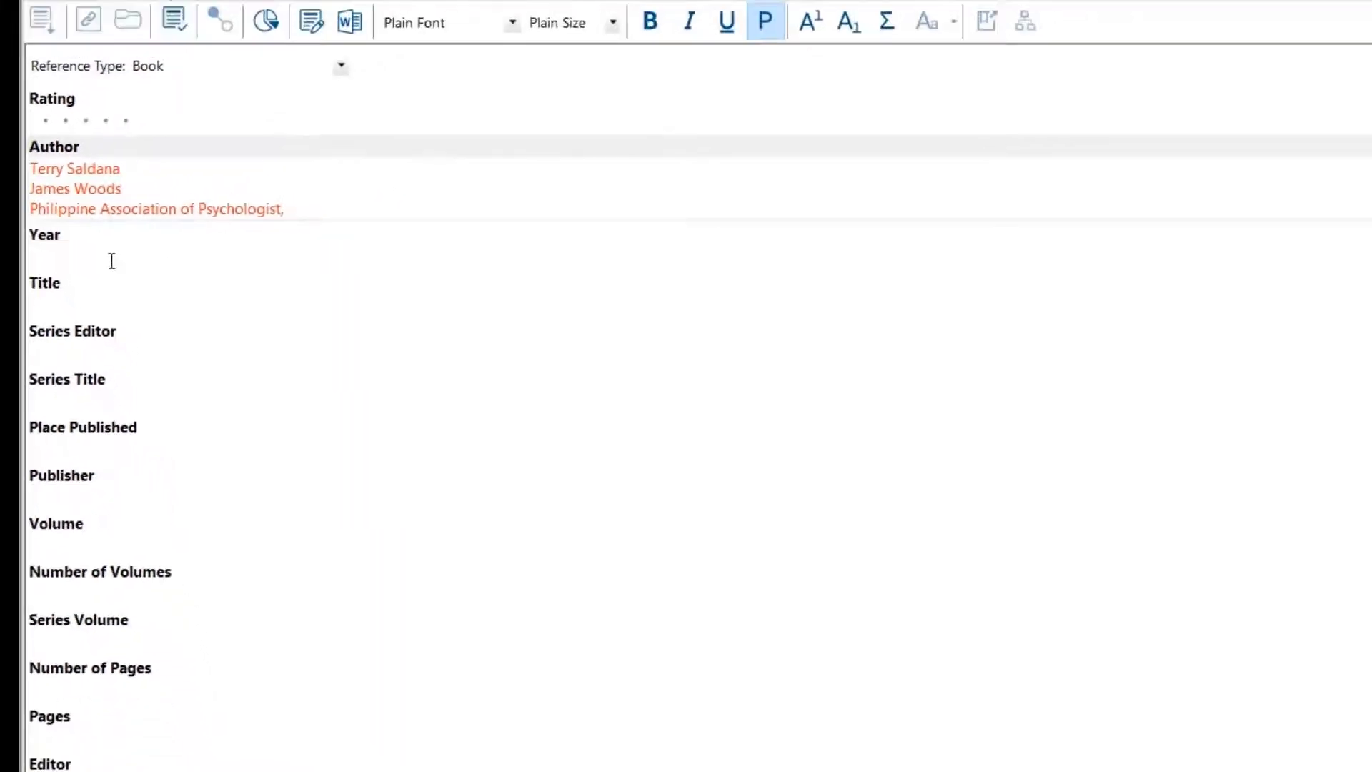
Set the book's year to 2009 and its title to "The Coding Manual for Qualitative Researchers"
left_click(111, 261)
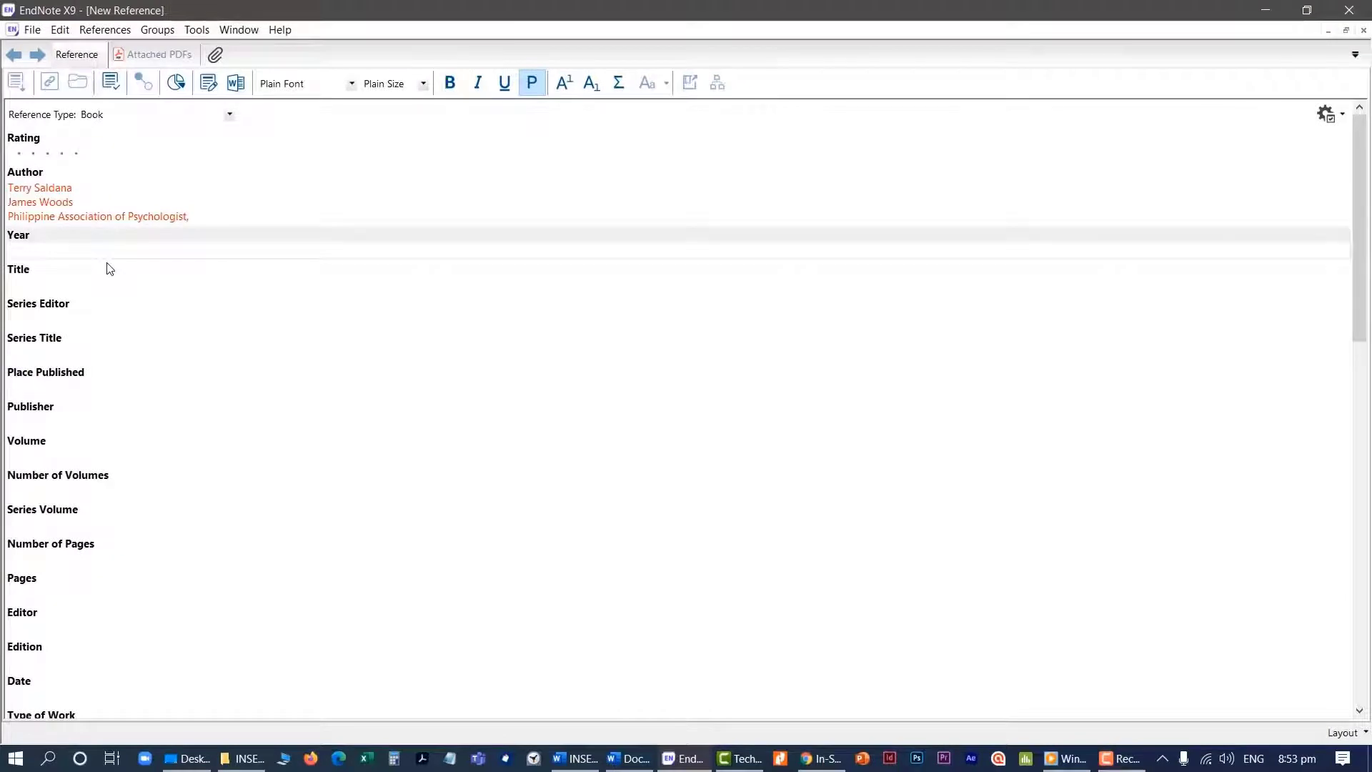
type("2009")
left_click(29, 290)
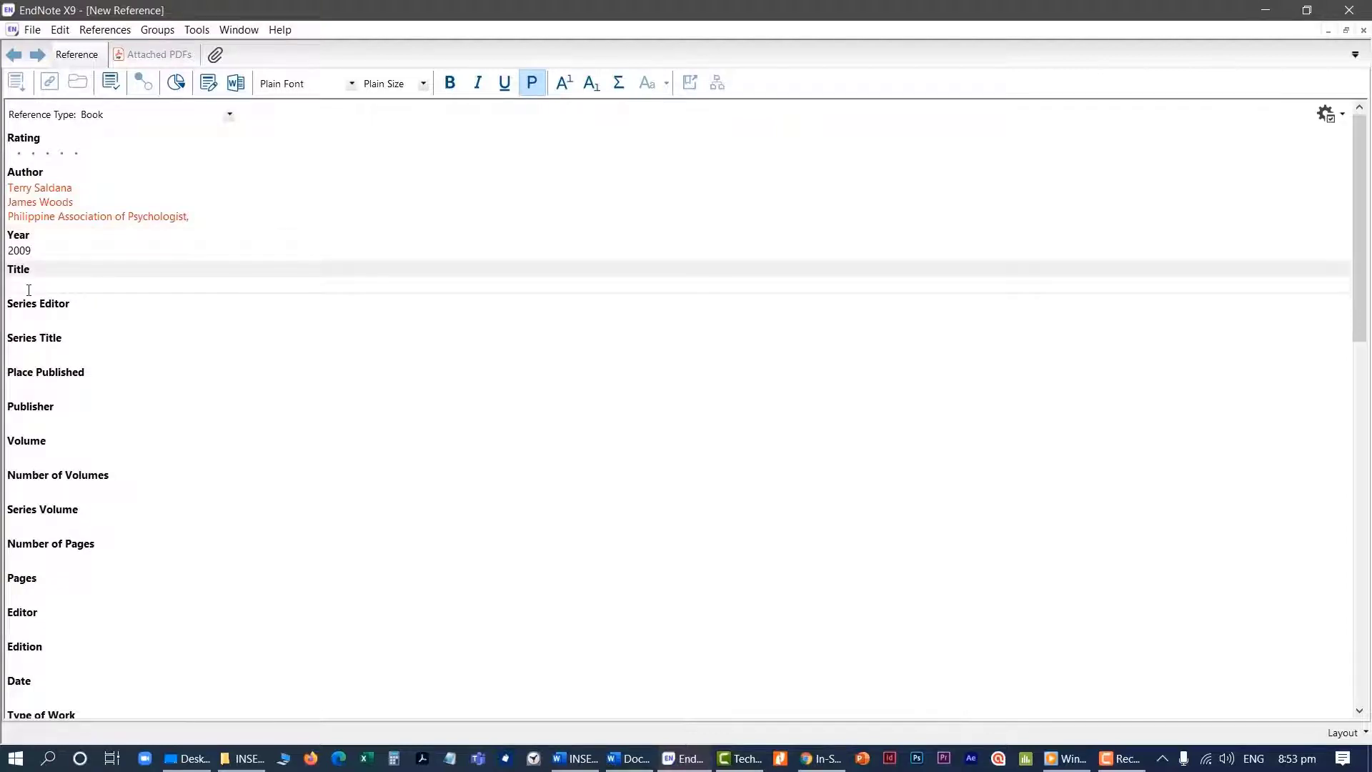
type("The Coding Manual for Qualitative Re")
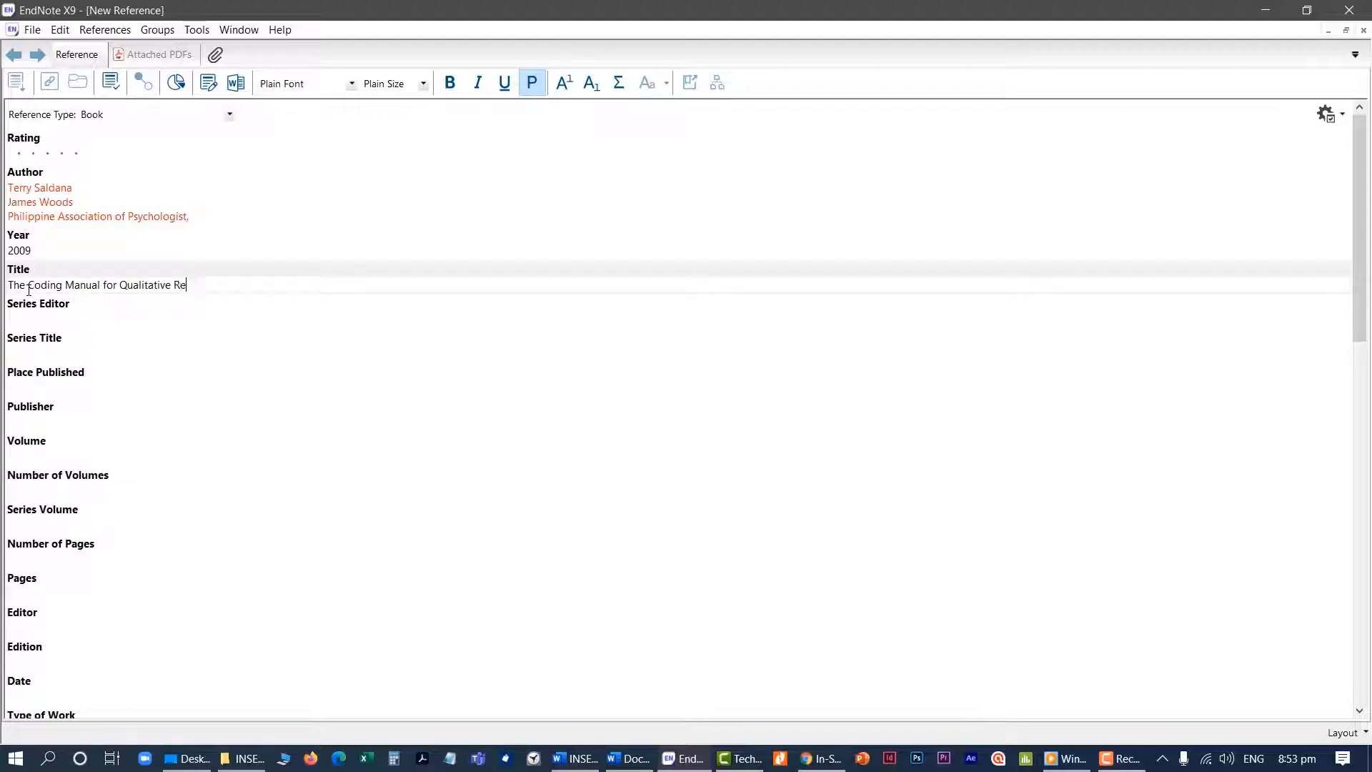
type("searchers")
Set the place published to "Thousands Oaks, California" and the publisher to "SAGE Publications, Inc."
left_click(61, 385)
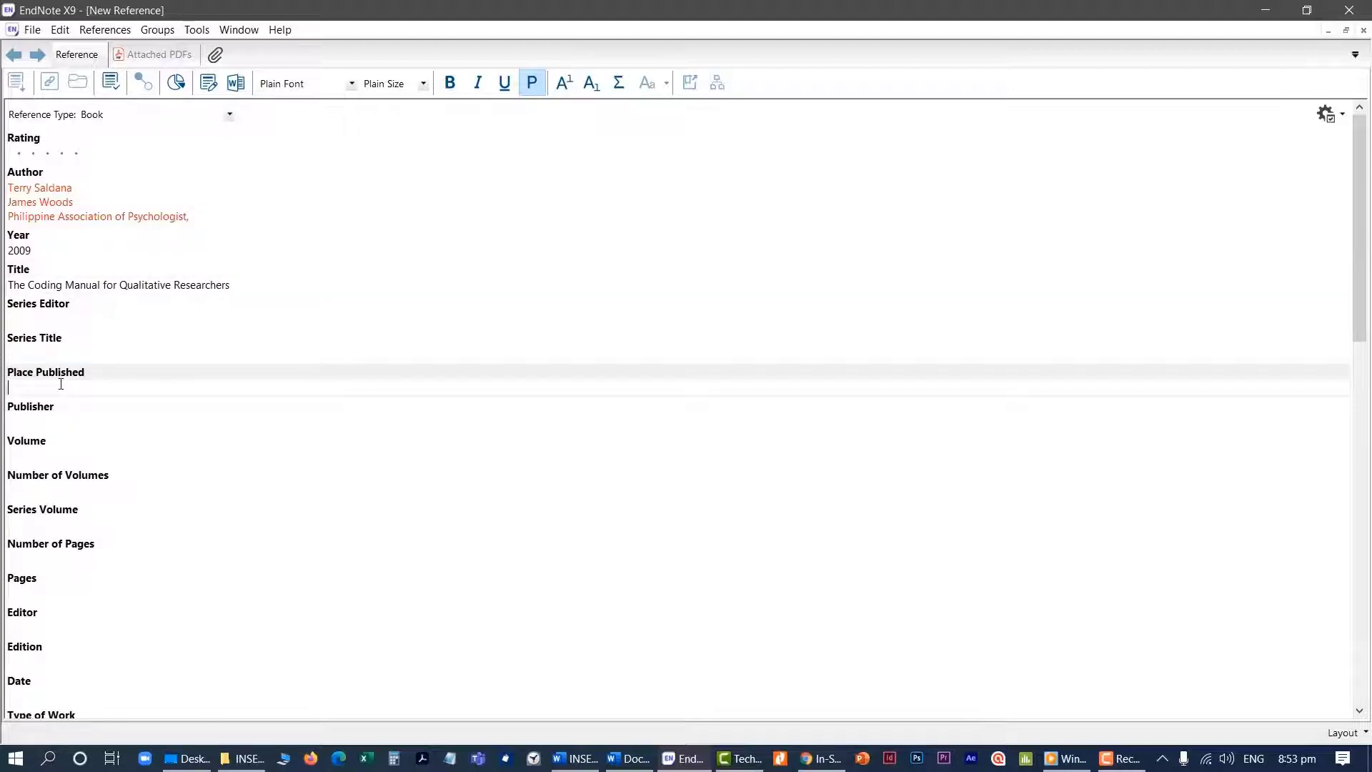
type("Thousands Oaks, California")
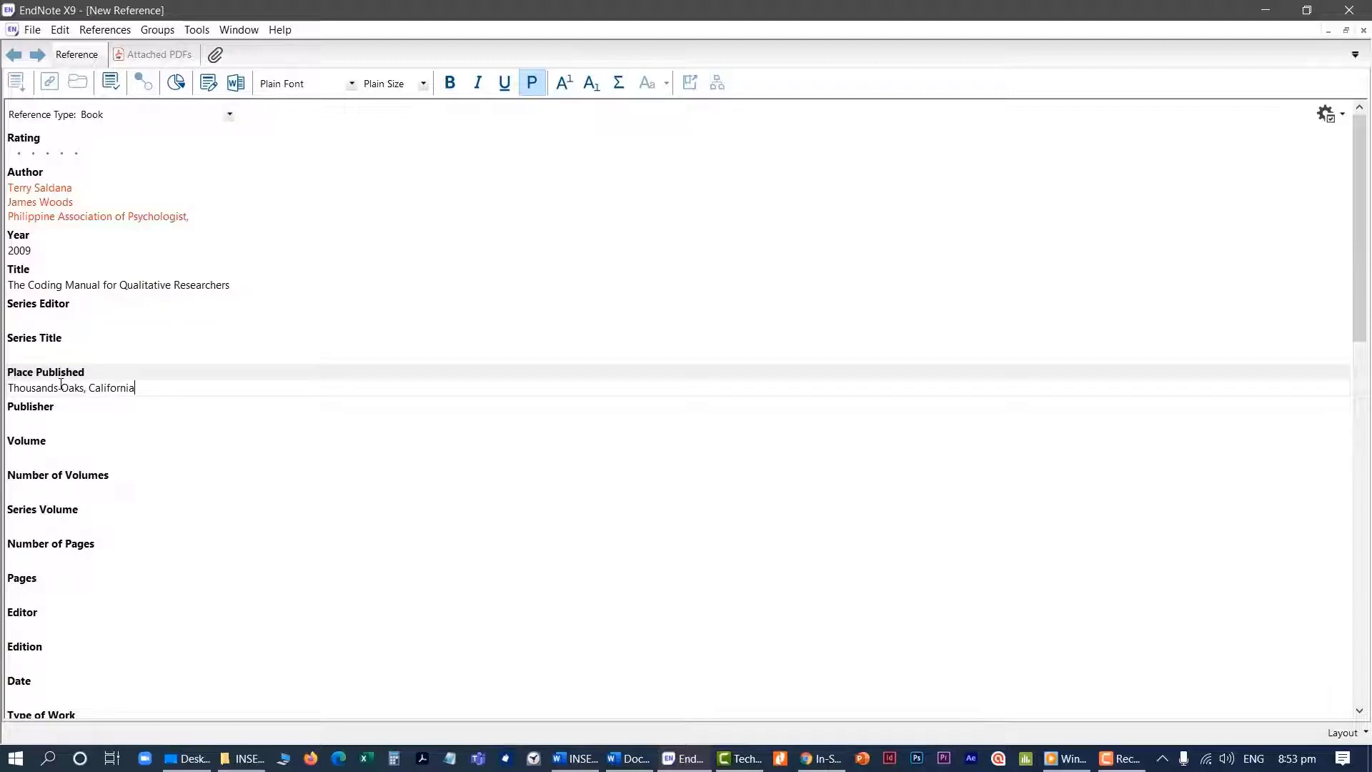
left_click(33, 420)
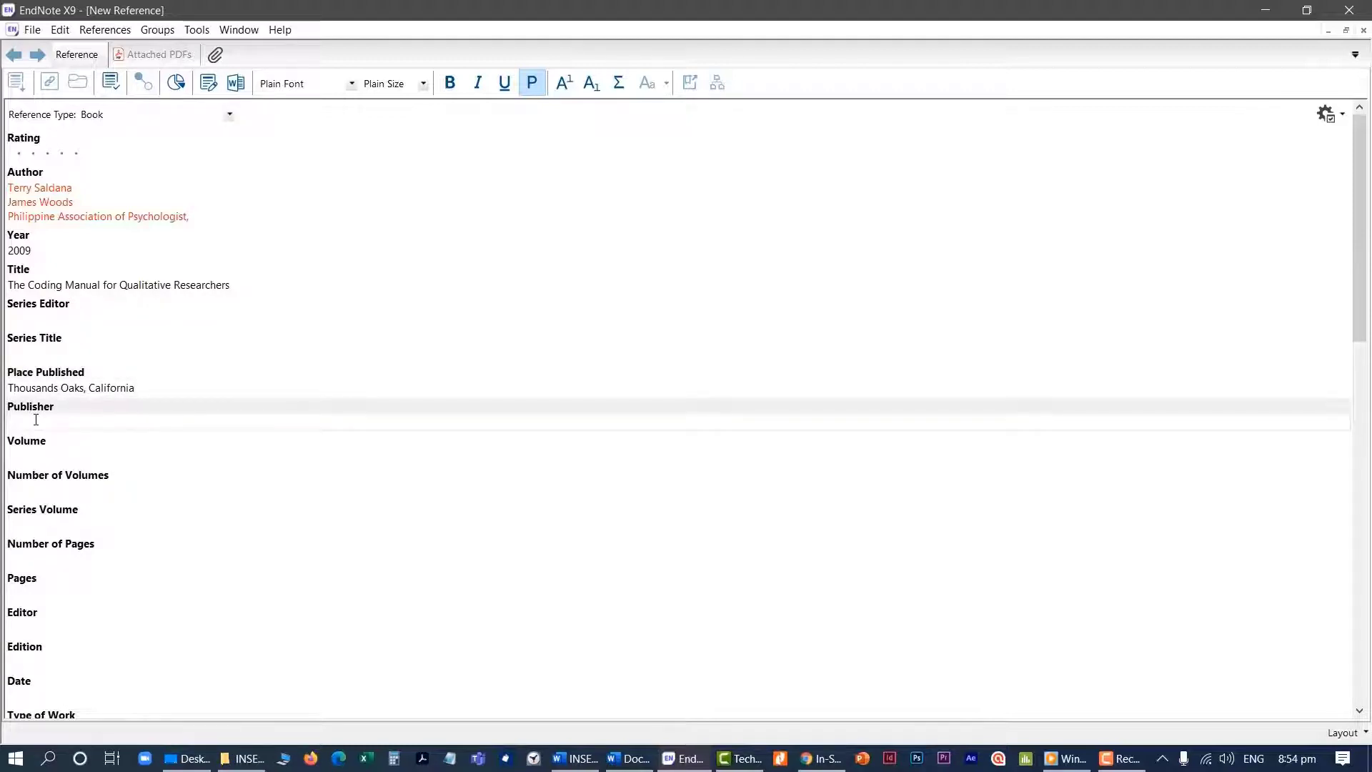
type("SAGE Publications, Inc")
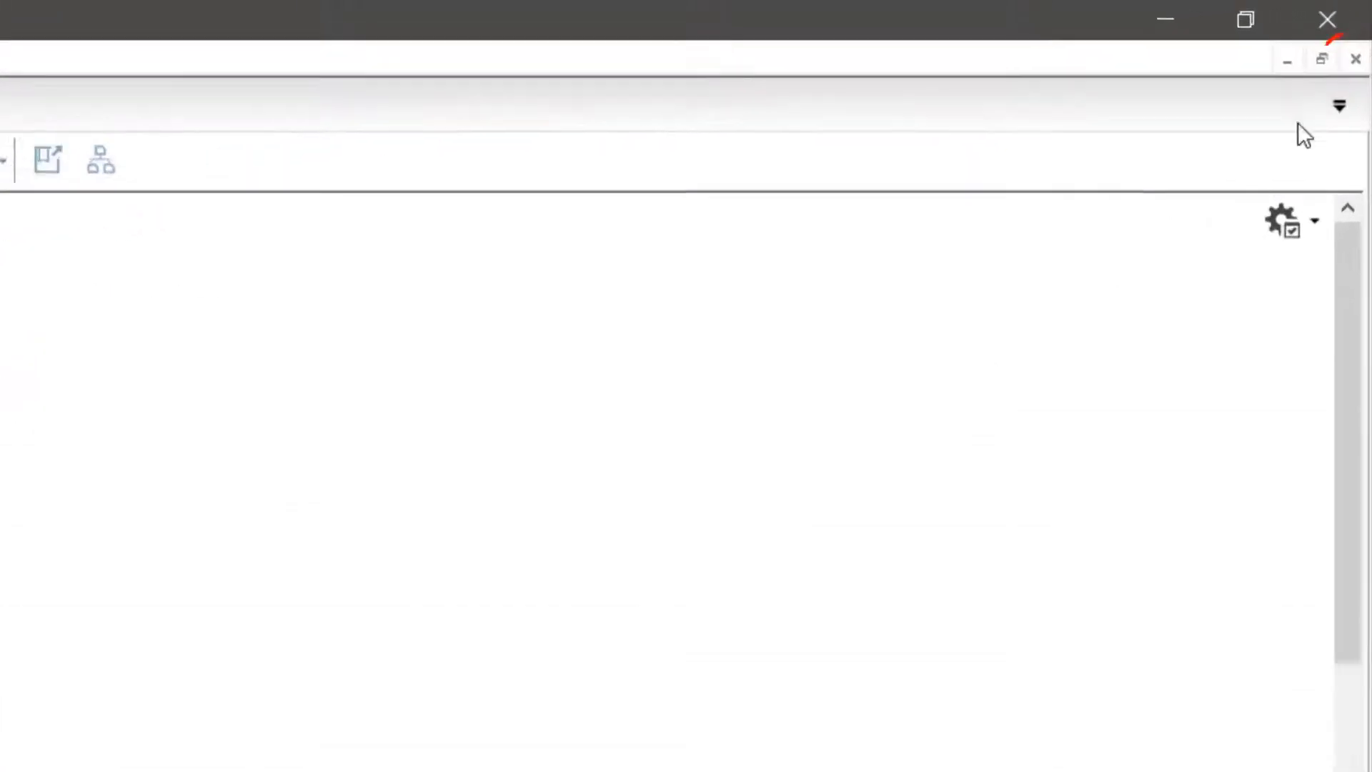
Close the completed book reference and save its changes
left_click(1354, 68)
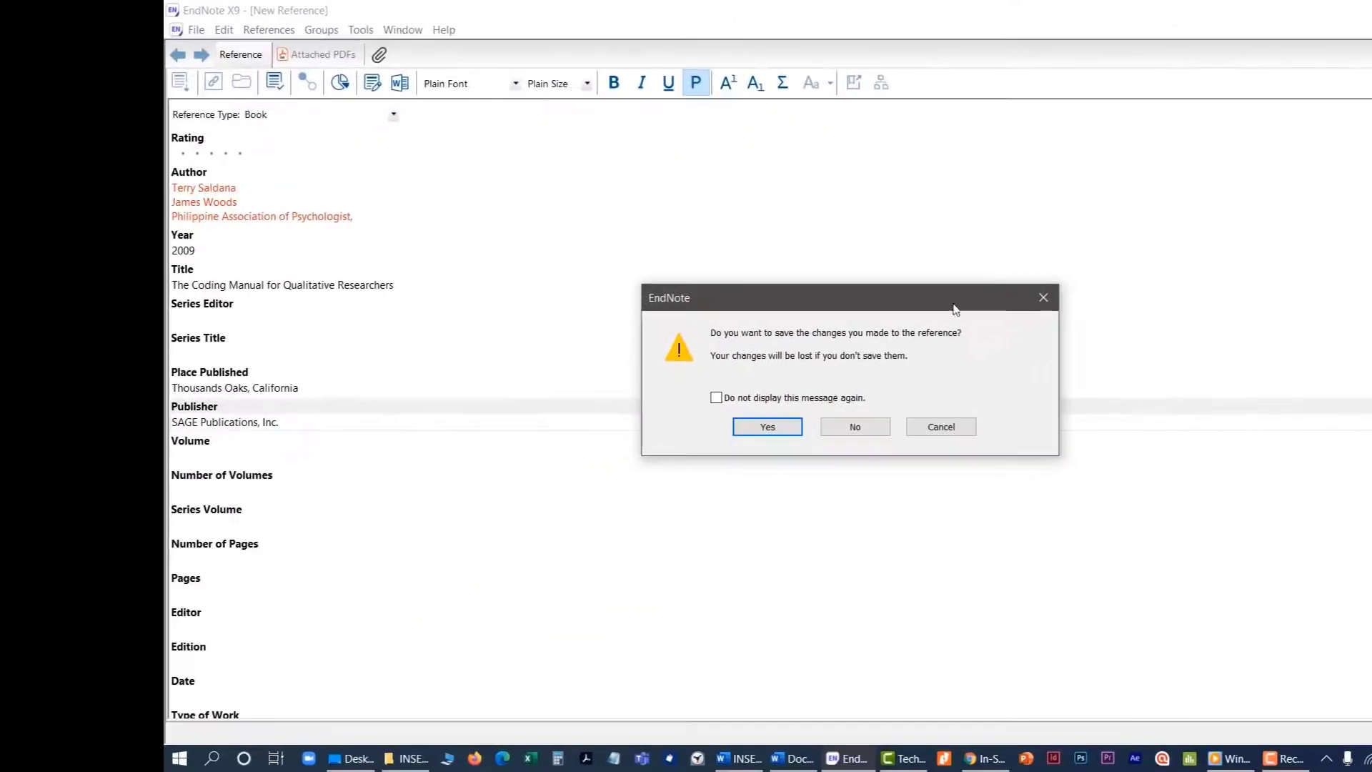
left_click(768, 427)
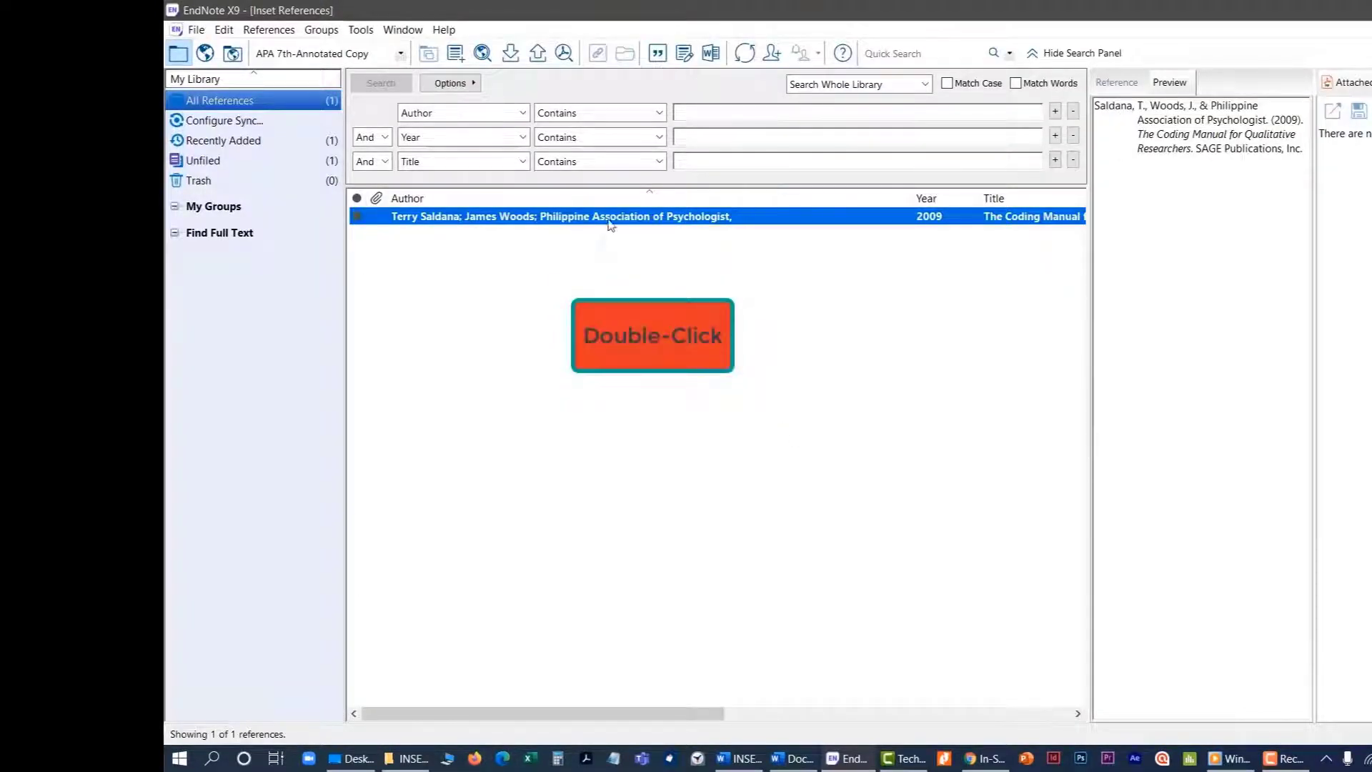
Reopen the saved book reference to review its fields, and return to the library
double_click(489, 217)
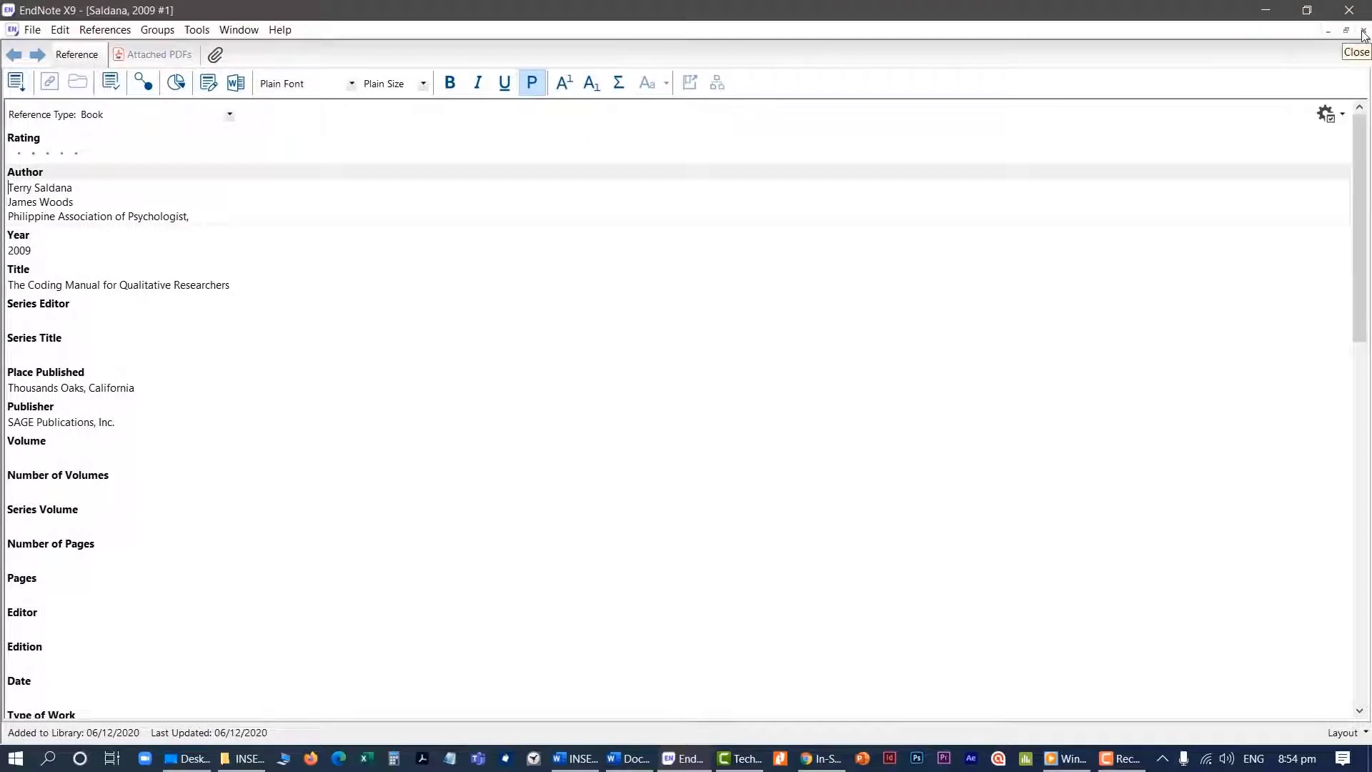
left_click(1362, 32)
left_click(966, 87)
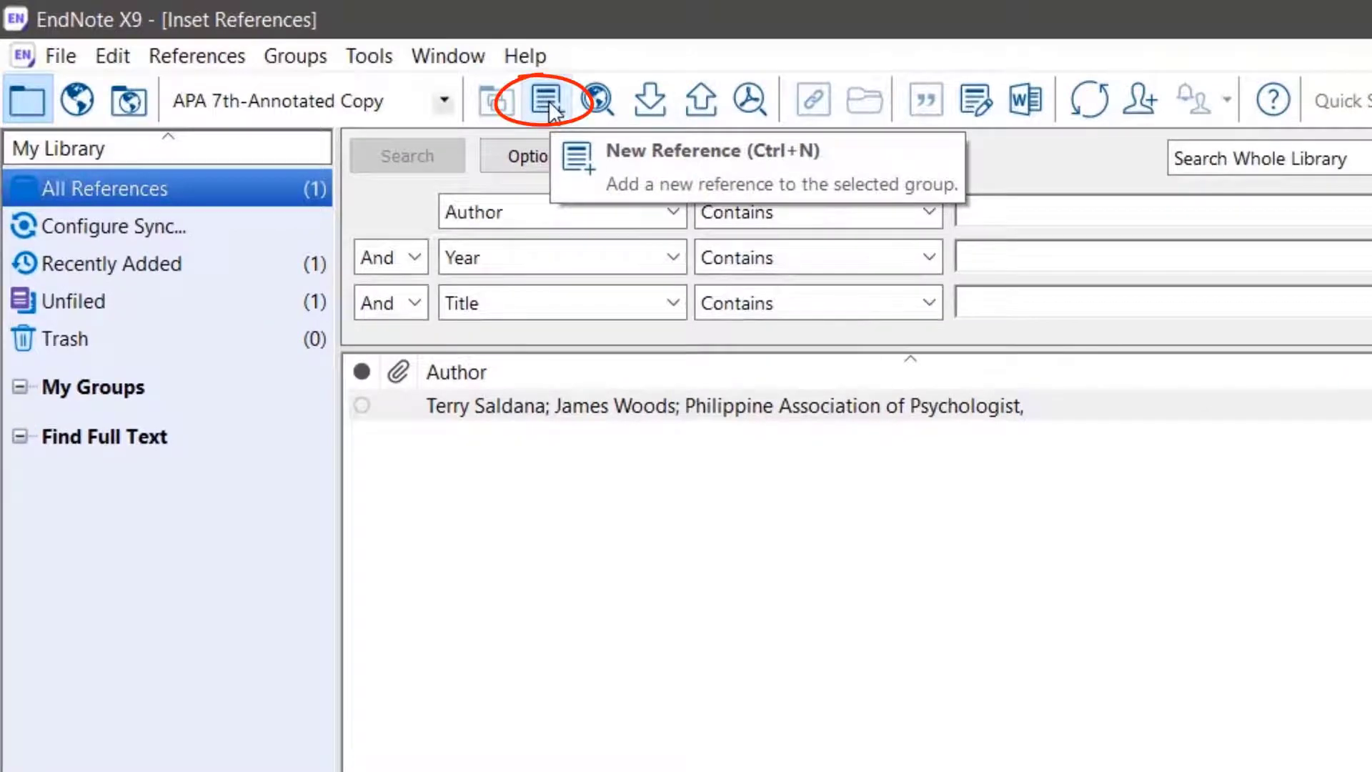
Create a new reference and set its reference type to Electronic Article
left_click(549, 104)
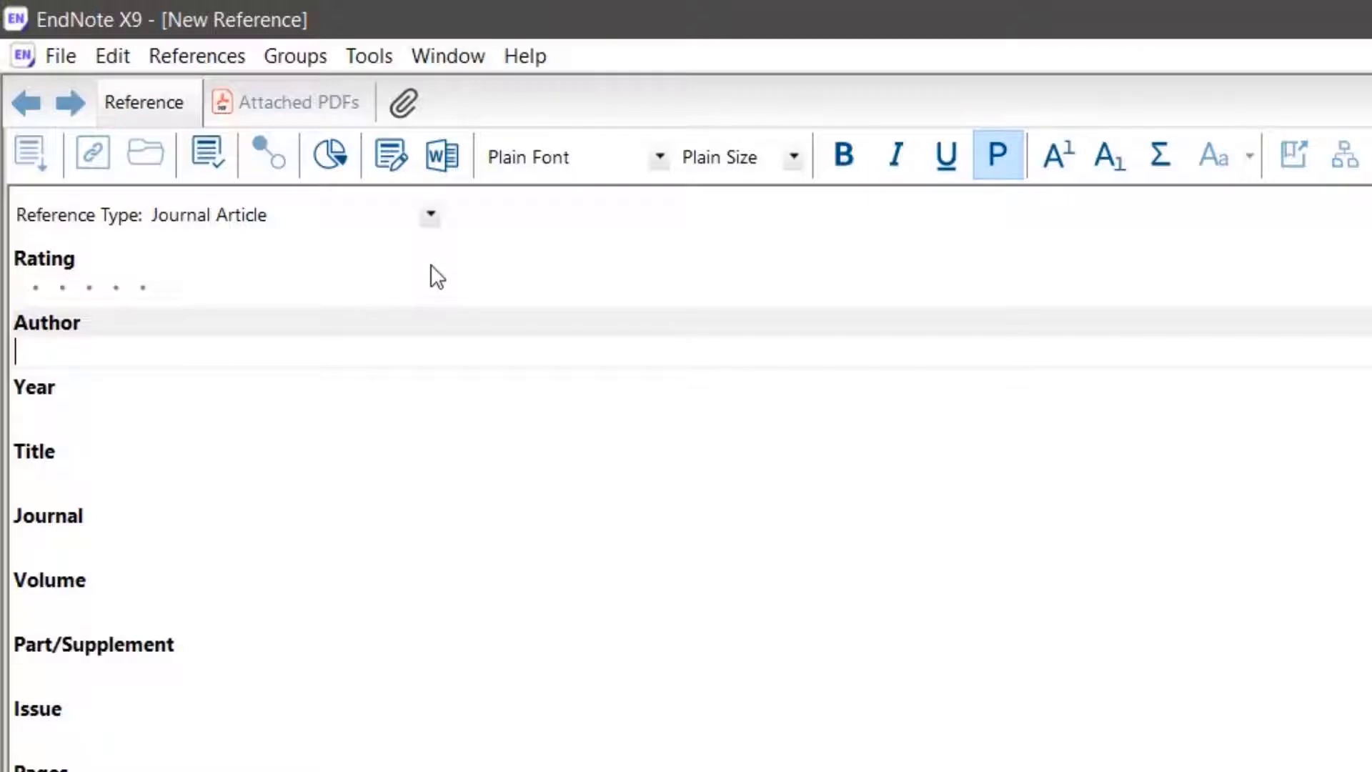
left_click(431, 216)
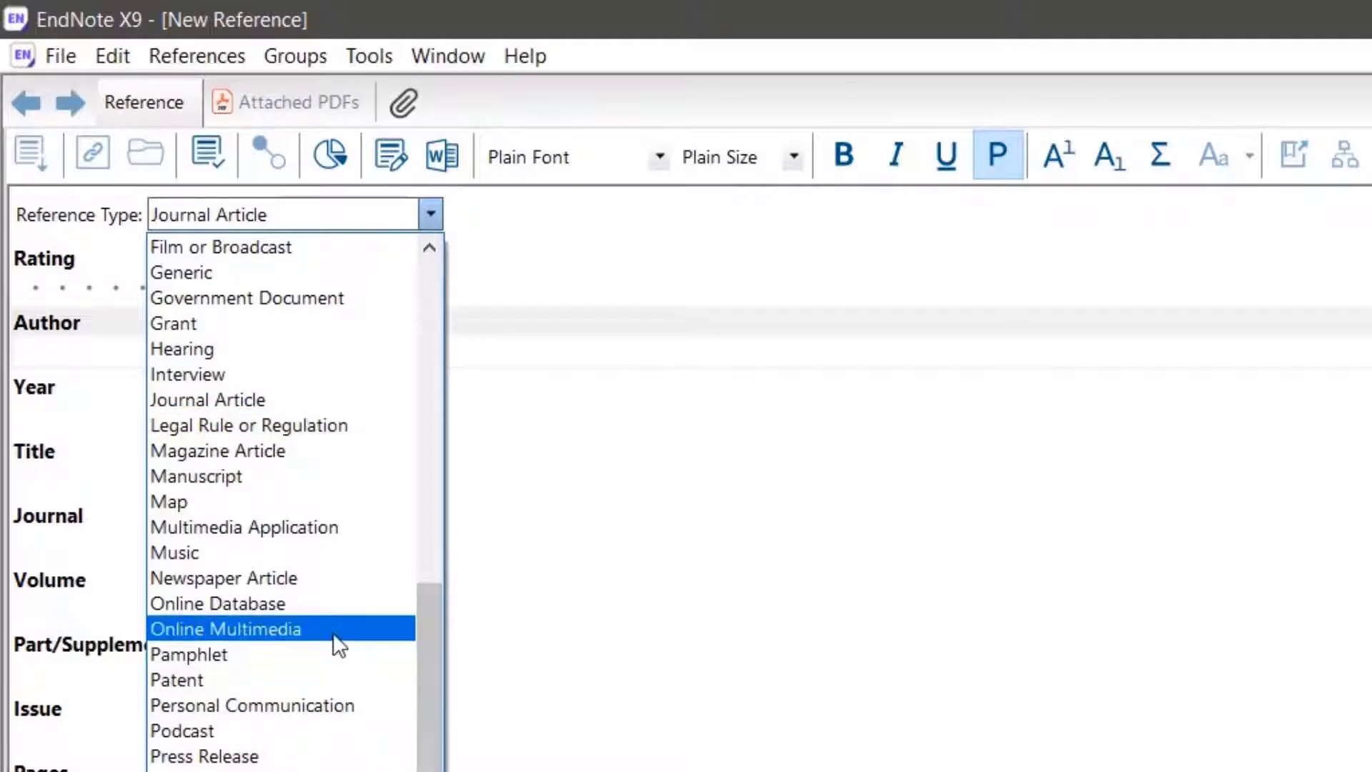
left_click_drag(418, 649, 447, 500)
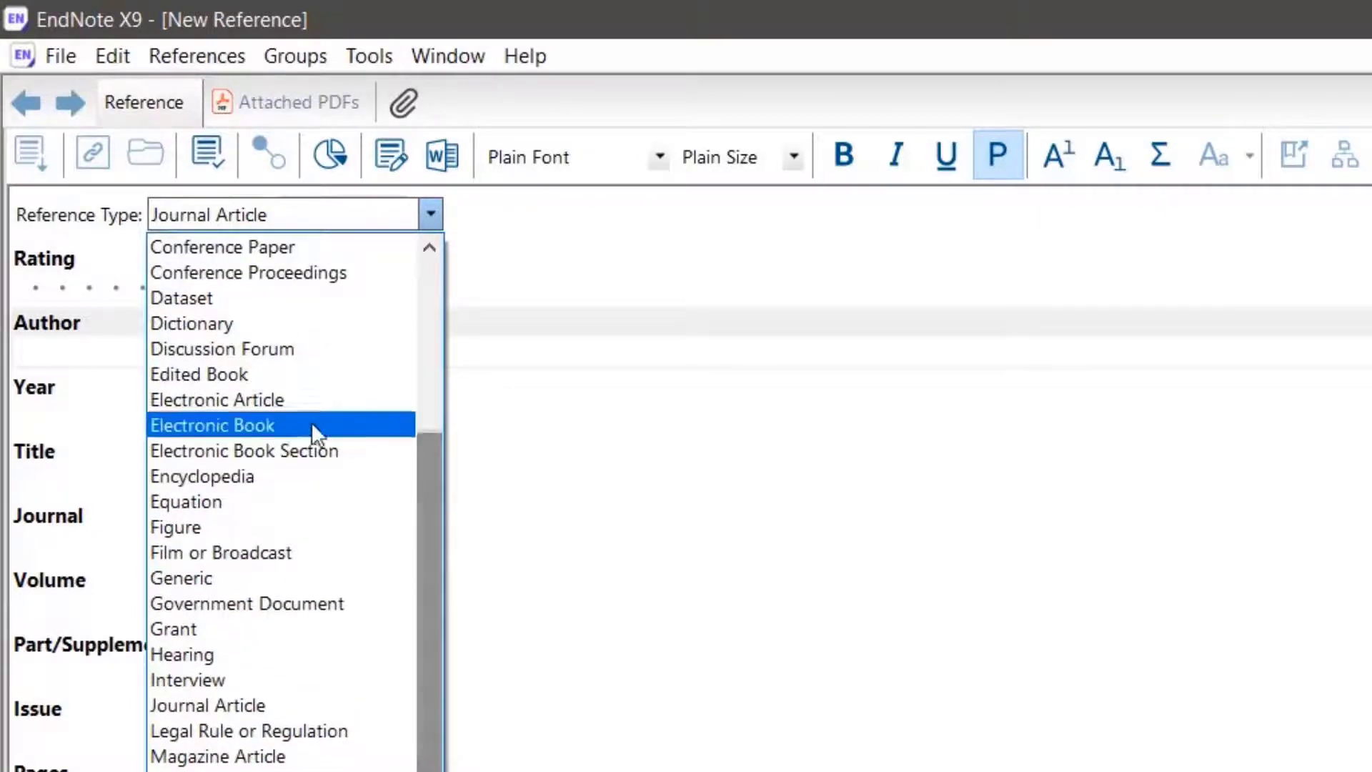
left_click(310, 416)
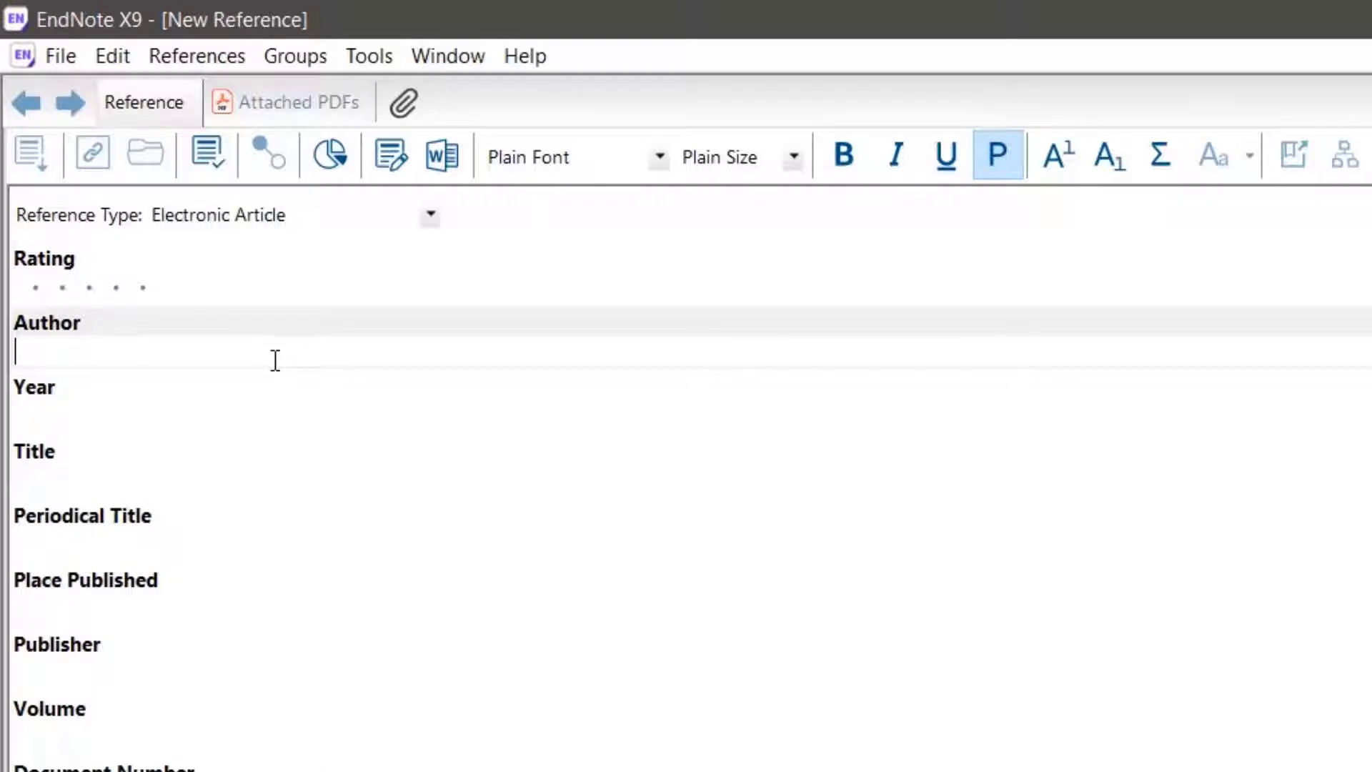
Enter the full names of the article's two authors on separate lines of the Author field
type("James Smi")
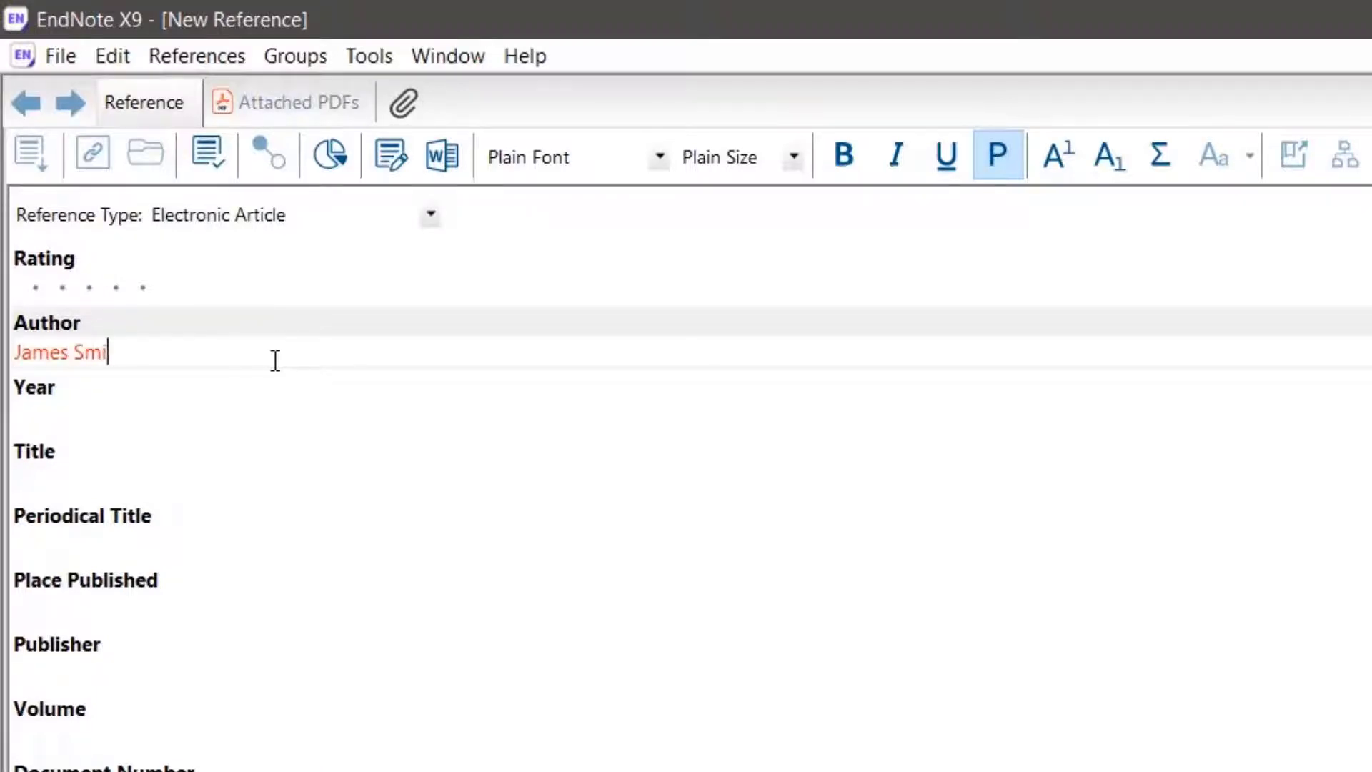
type("th")
key("Return")
type("Alexand")
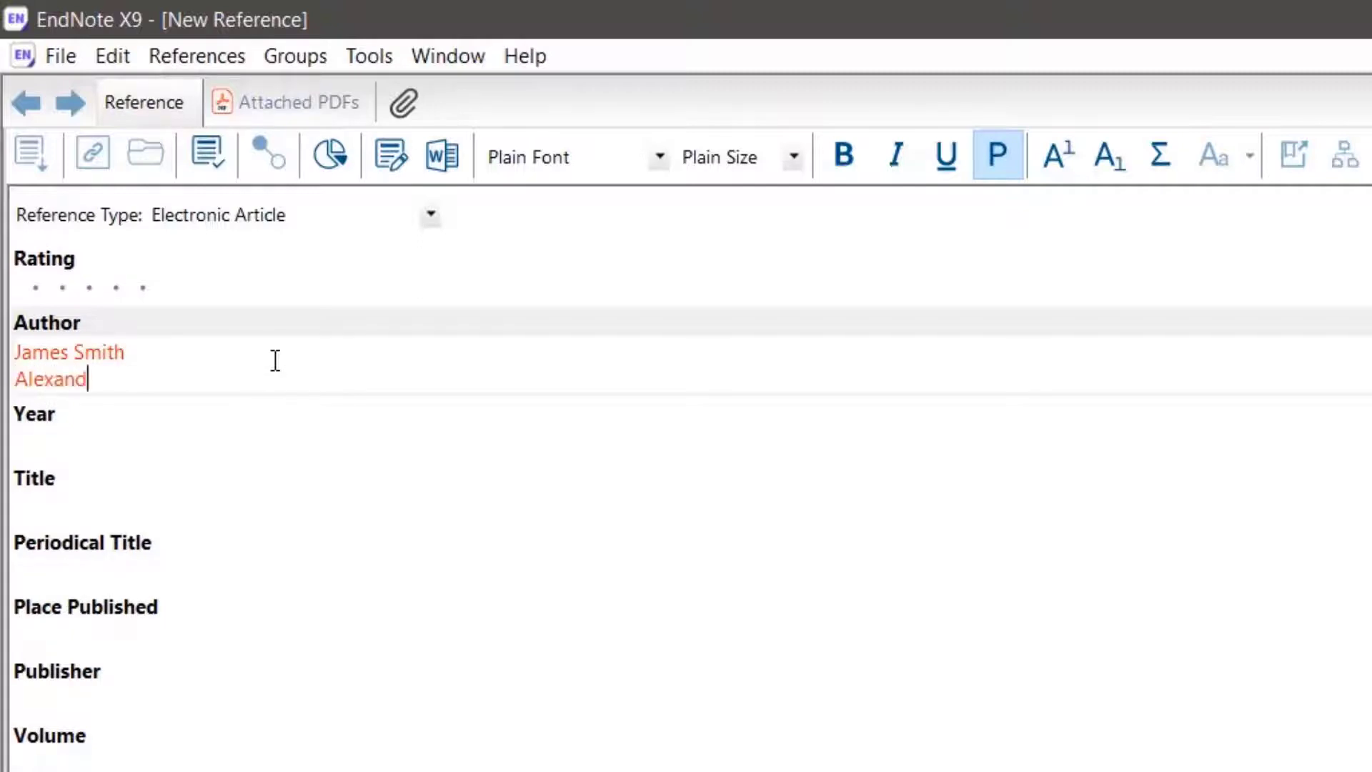
type("er Volkov")
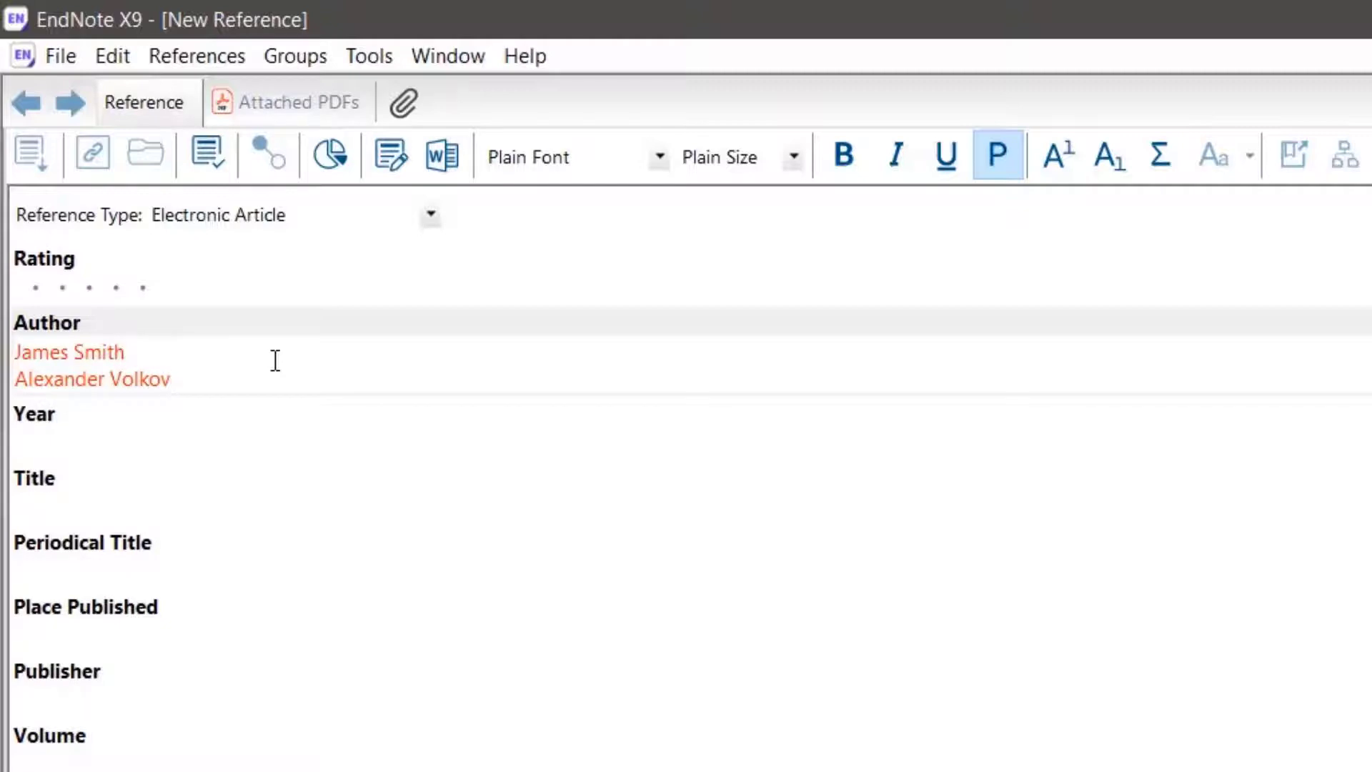
Set the article's year to 1983 and its title to "In-Service Training: Does It make a difference"
key("Tab")
type("19")
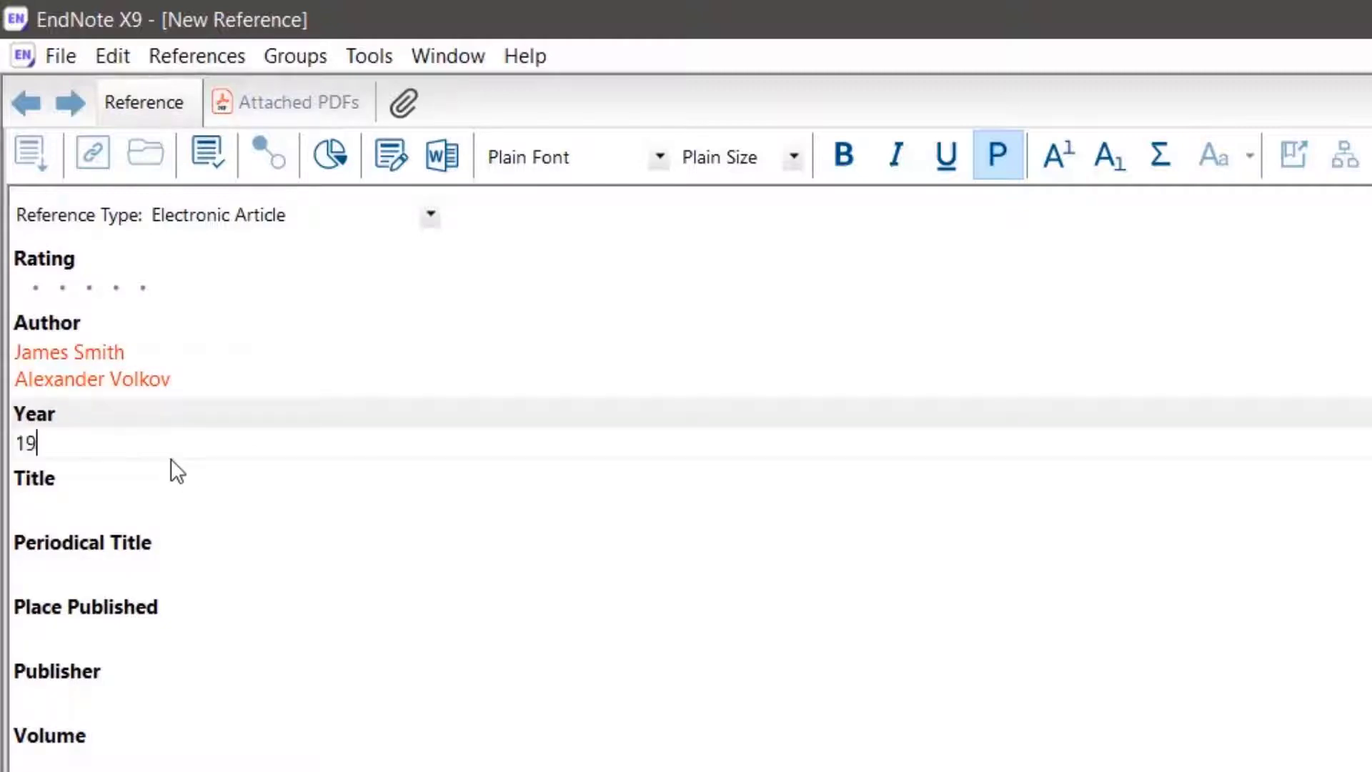
type("83")
left_click(119, 512)
type("I")
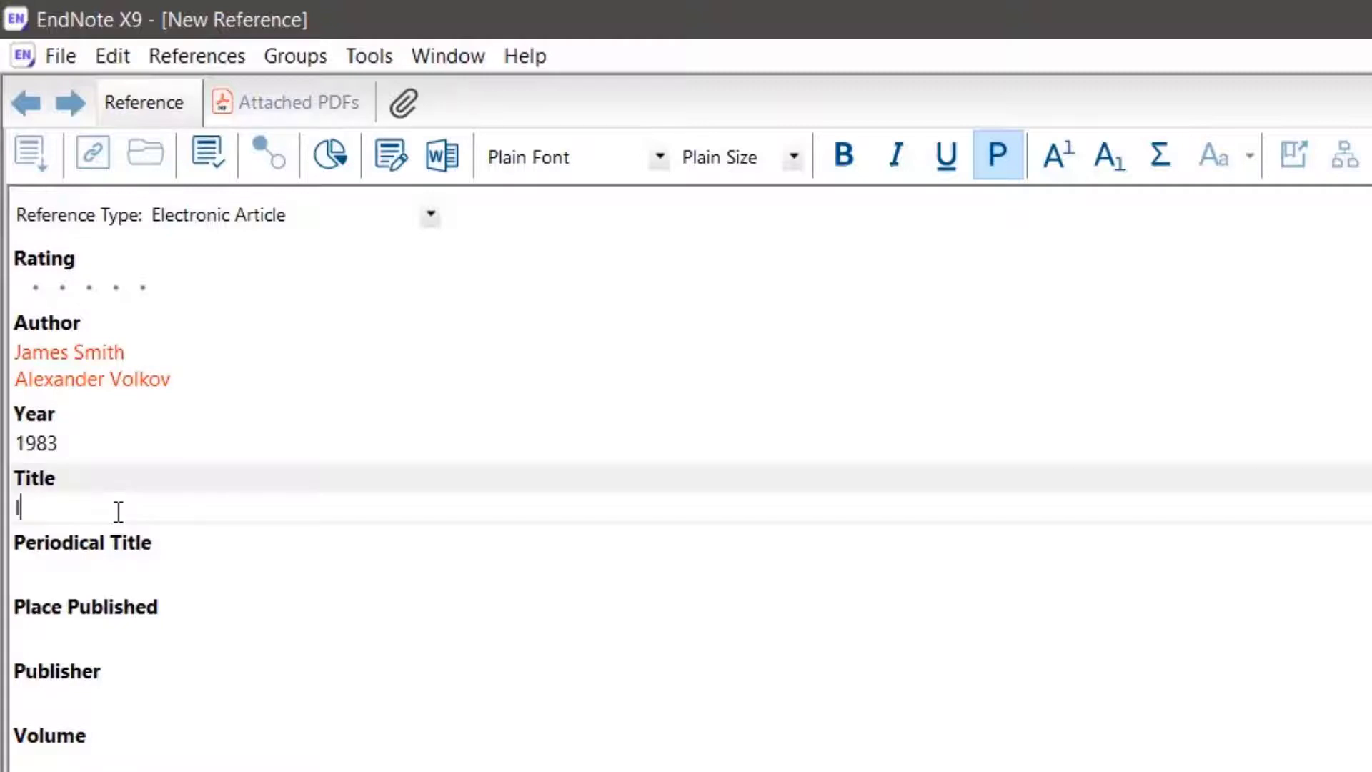
type("n-Service Training: ")
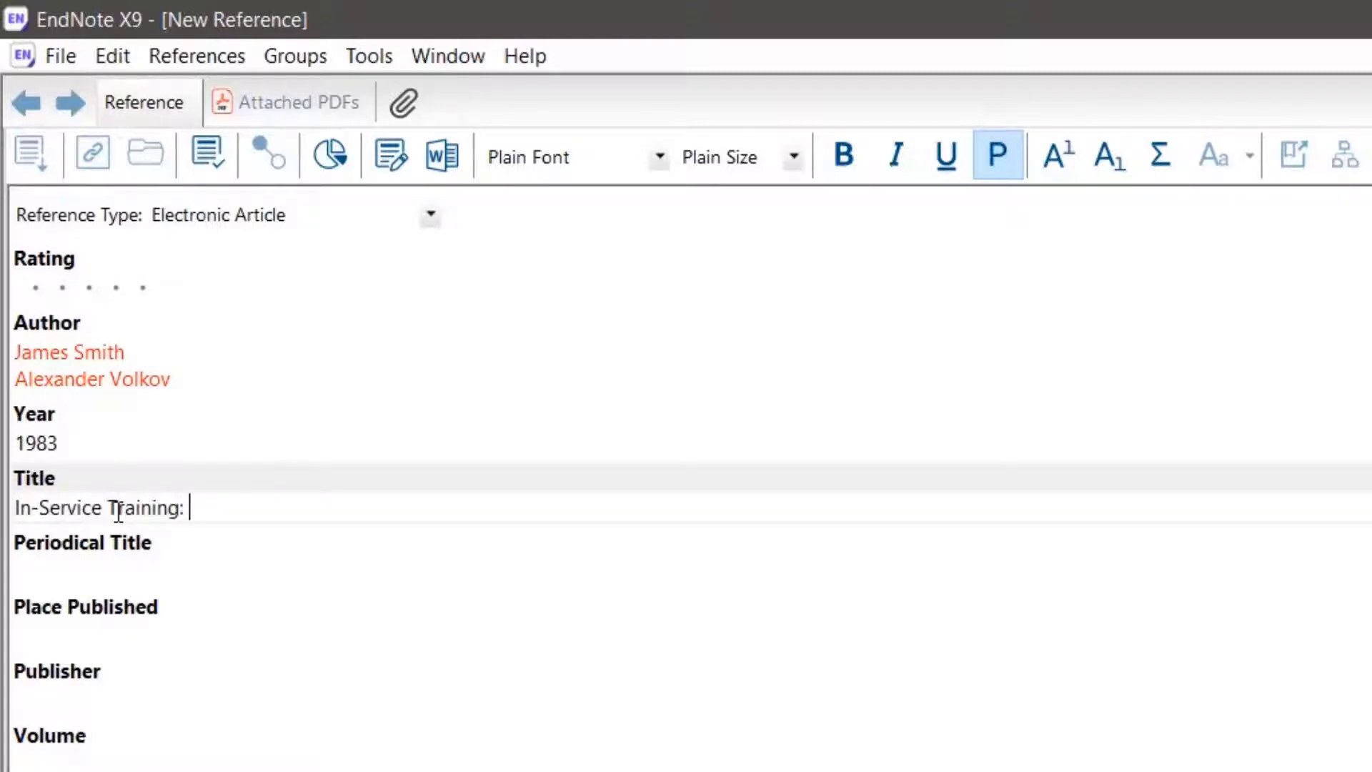
type("Does It m")
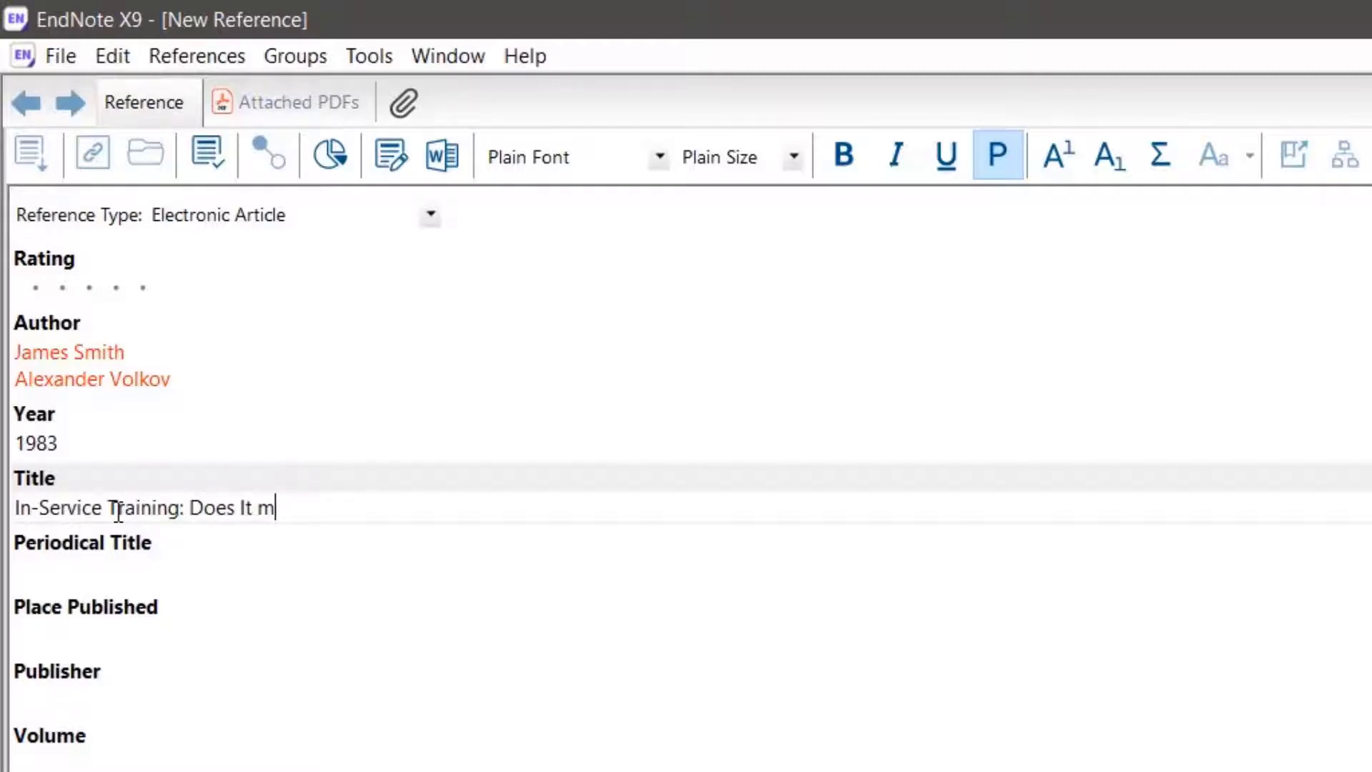
type("ake a difference")
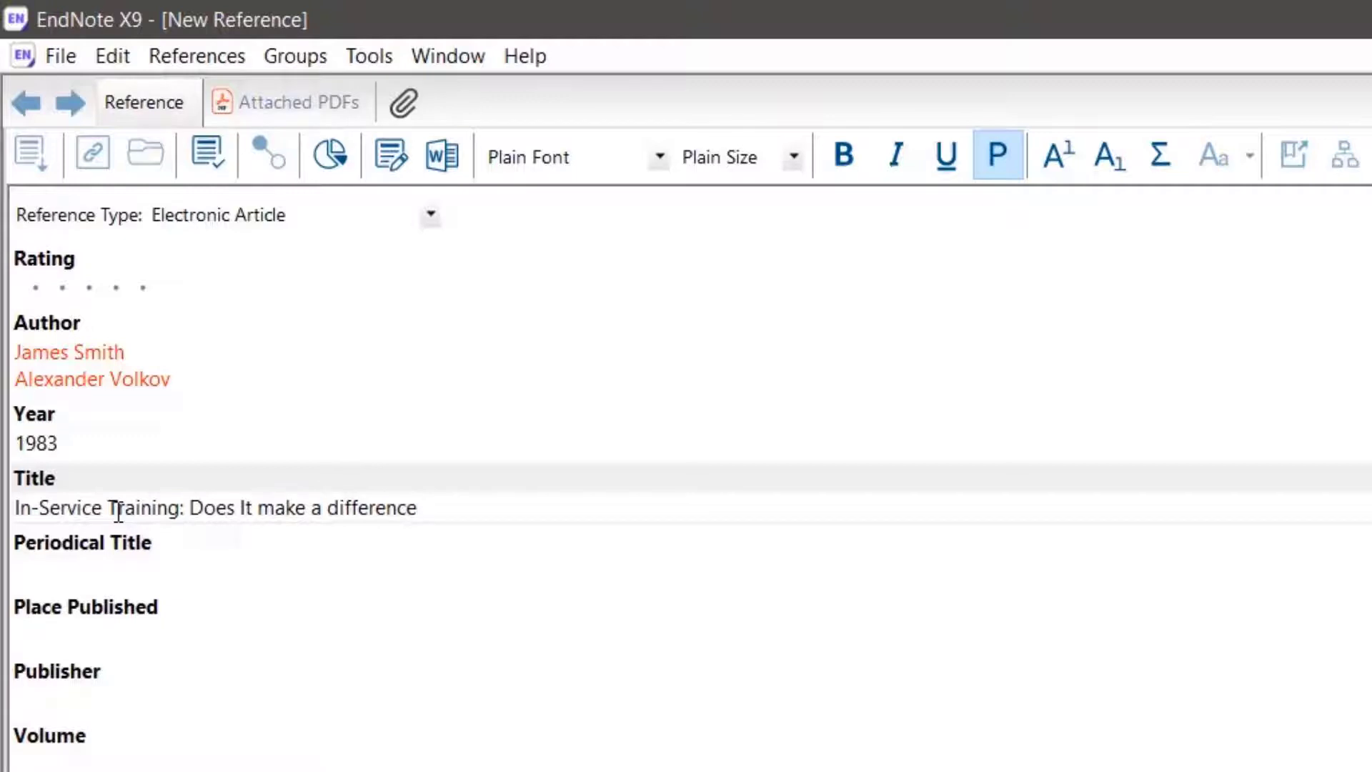
Set the article's publisher to "Journal of Extensions"
left_click(113, 690)
type("Journal ")
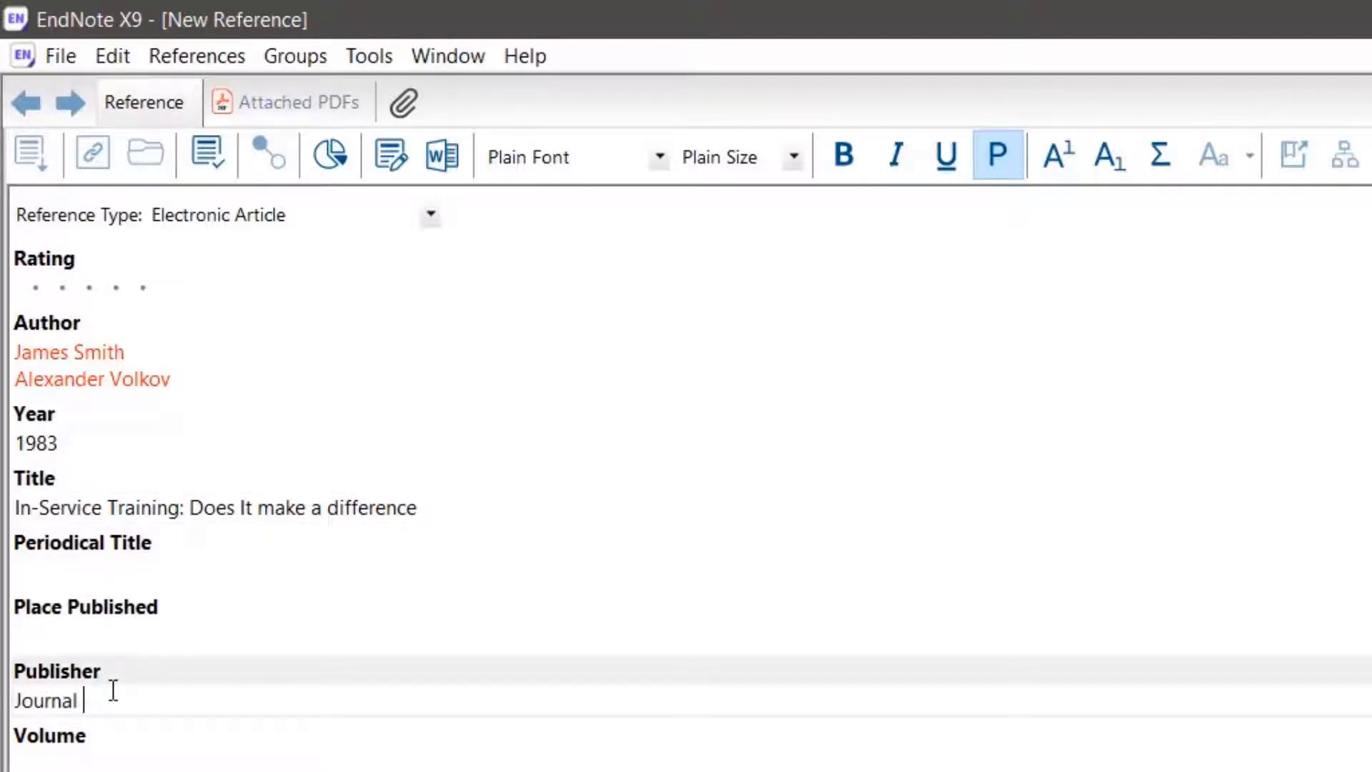
type("of Extensions")
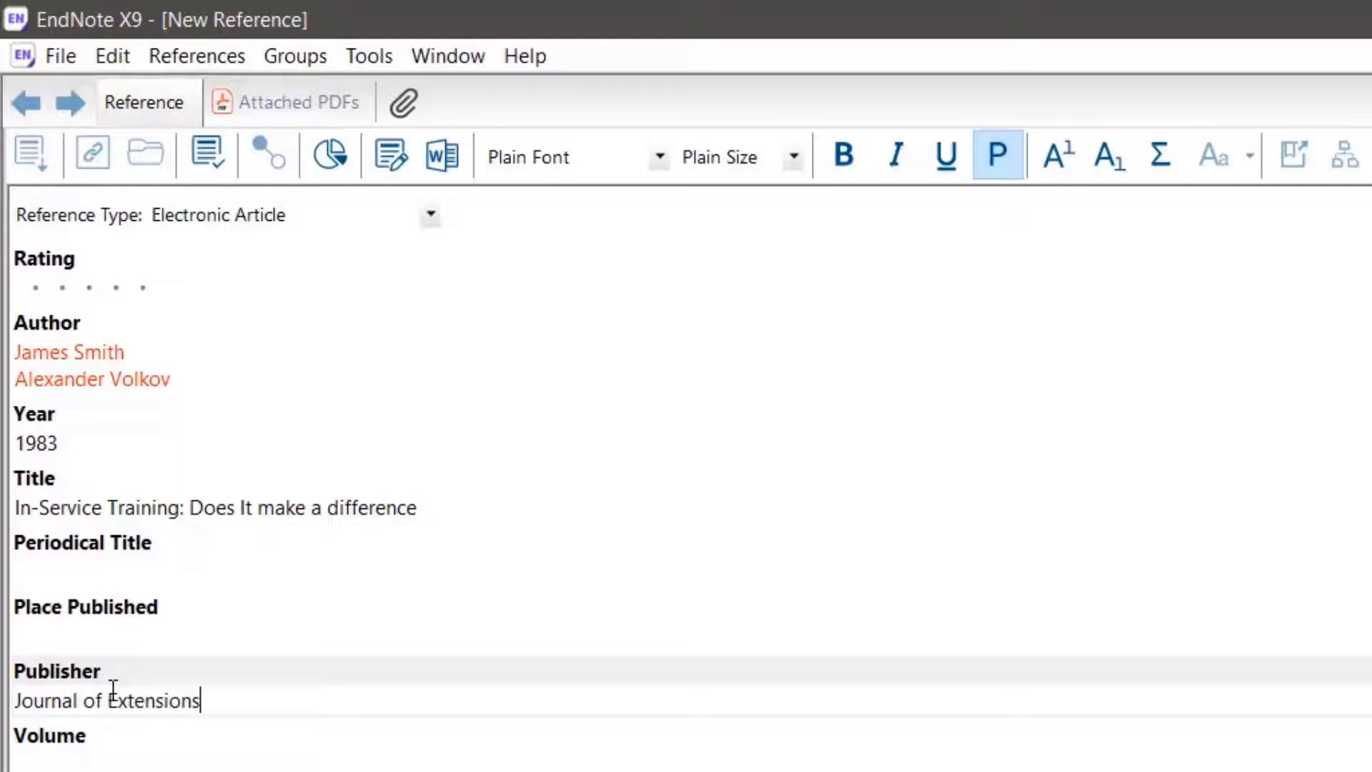
scroll(281, 751, "down", 5)
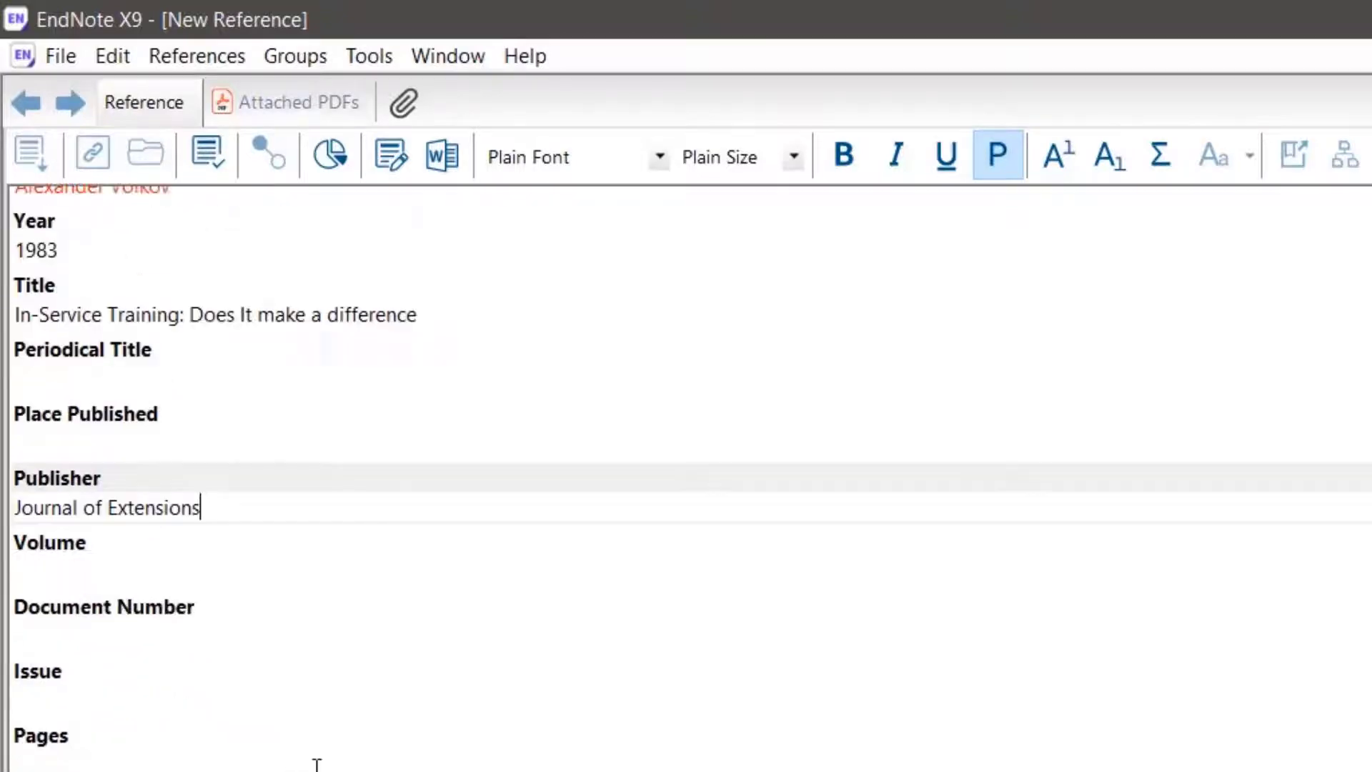
scroll(289, 691, "down", 15)
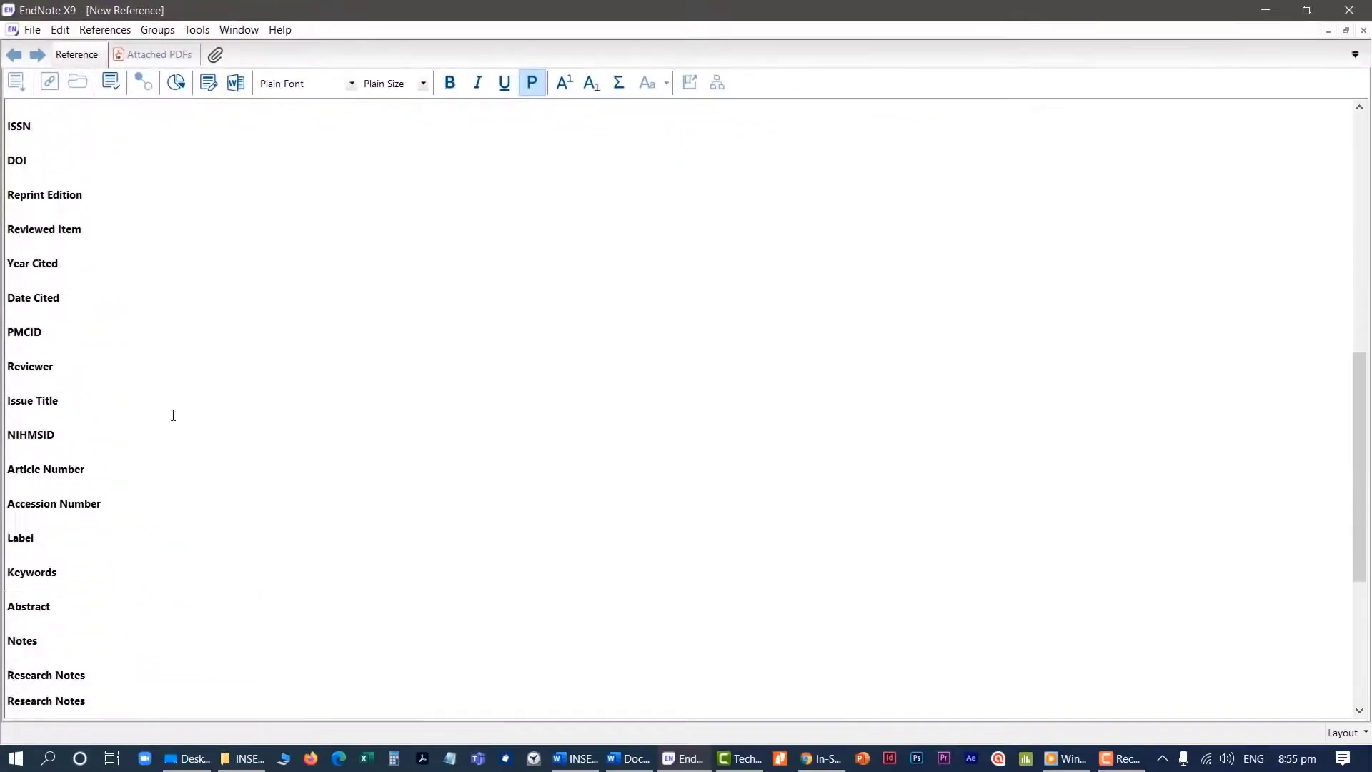
scroll(173, 415, "down", 1)
left_click(34, 570)
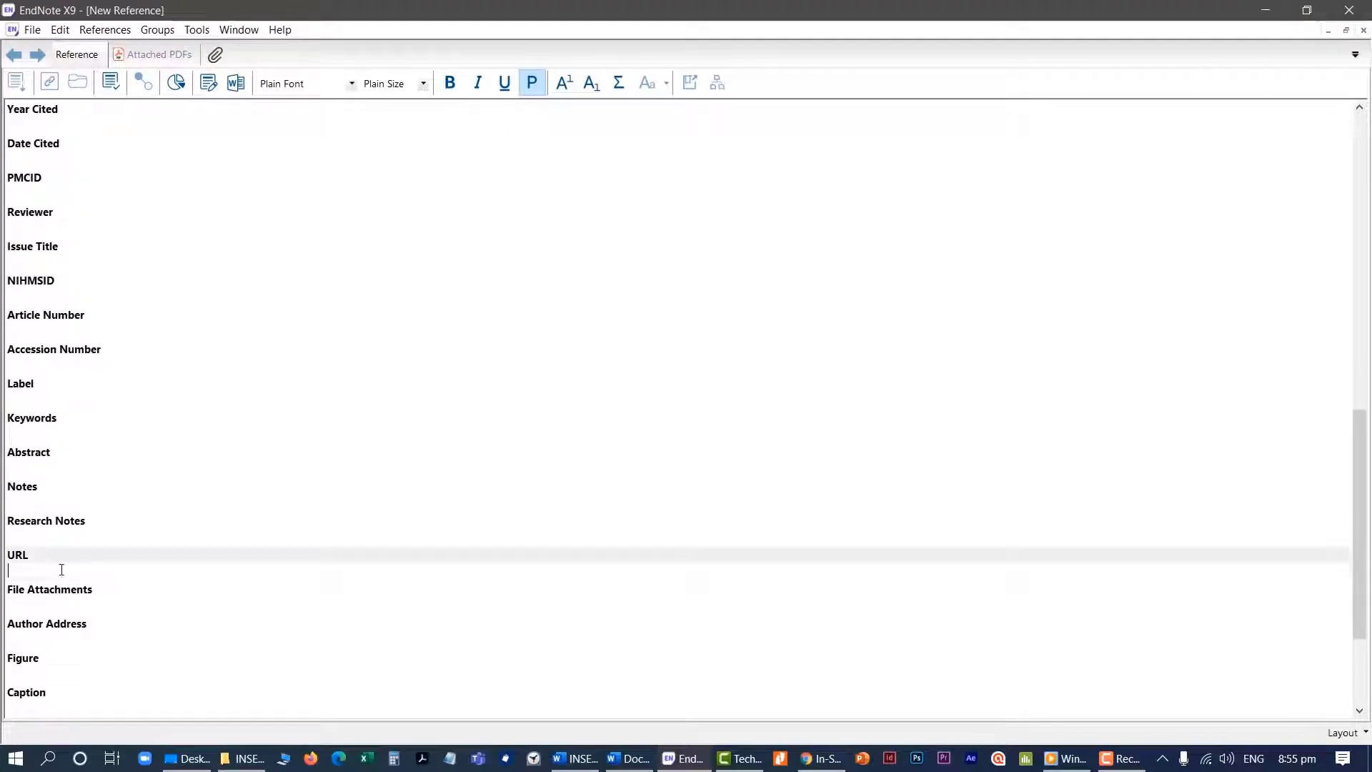
type("https://www.joe.org/joe/1983january/a4.php")
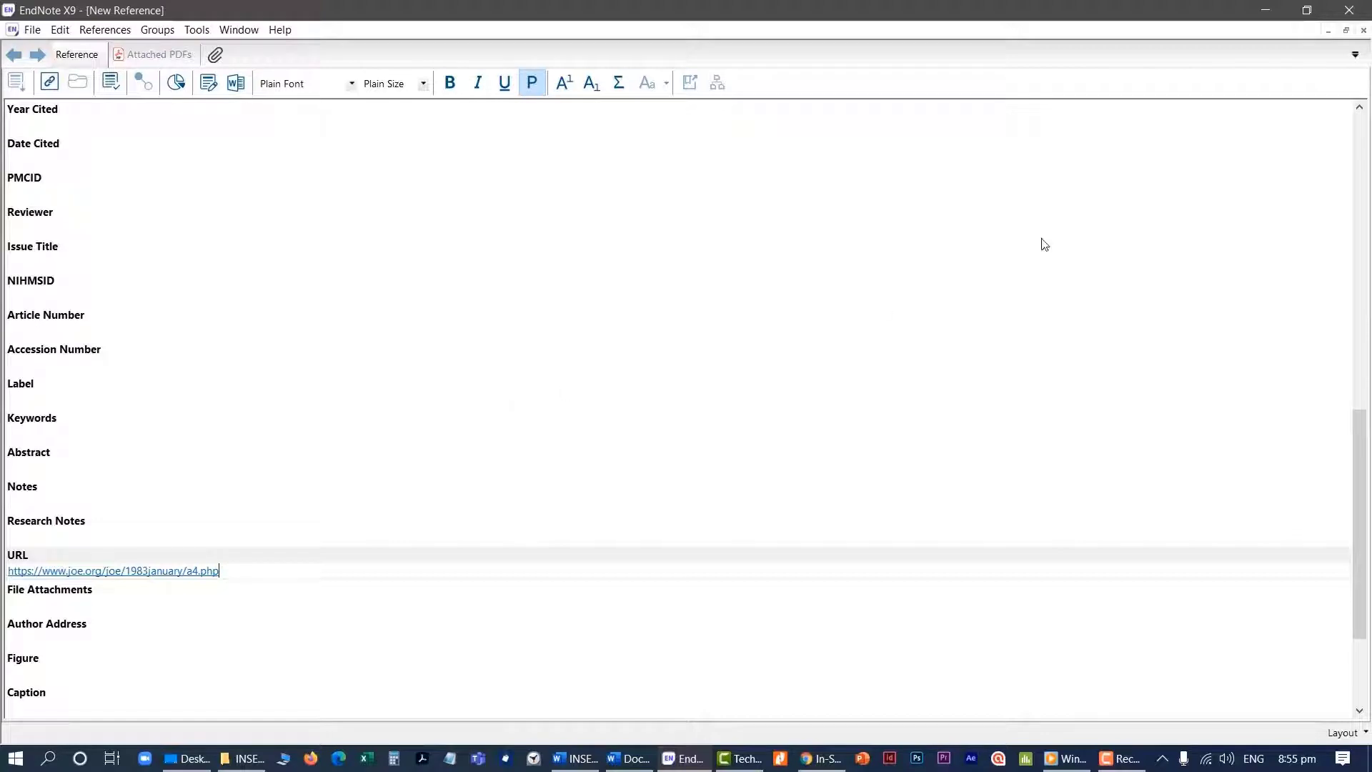
left_click(1363, 32)
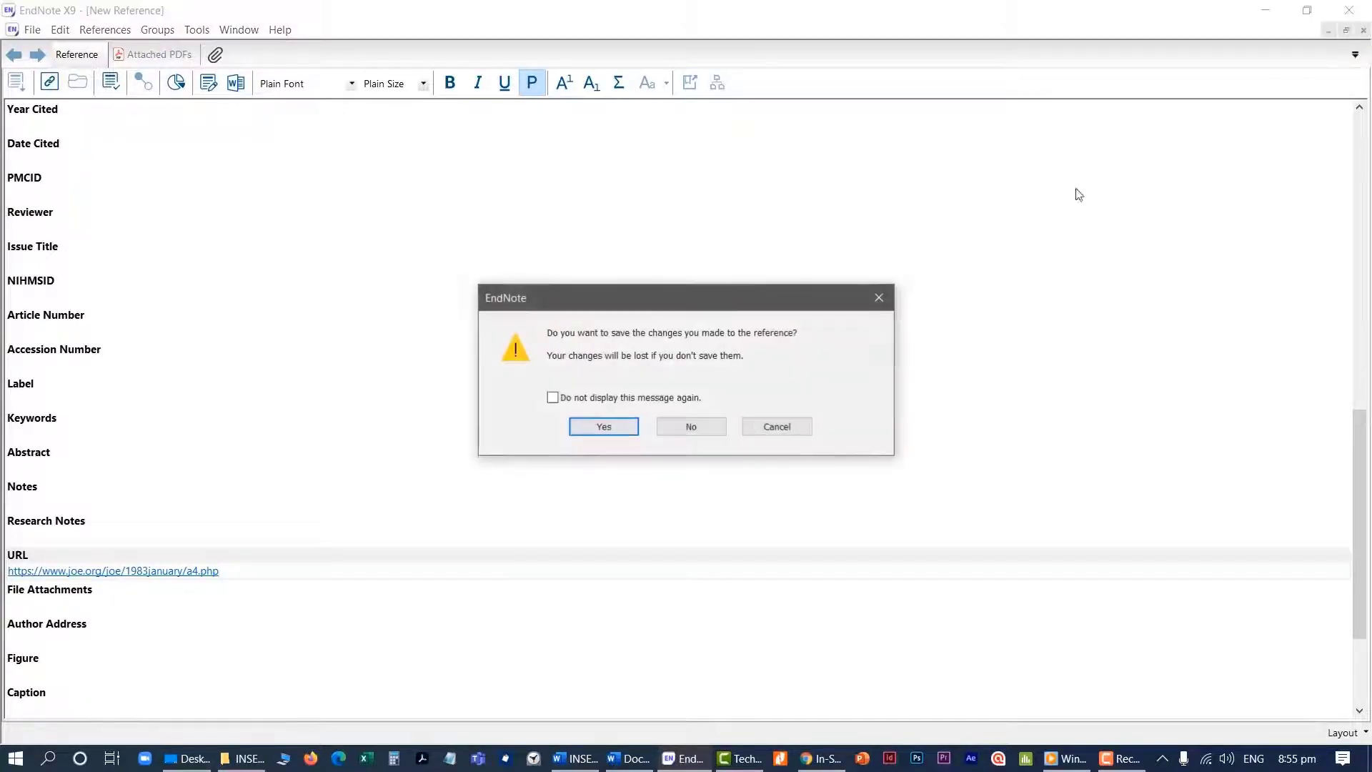
left_click(604, 428)
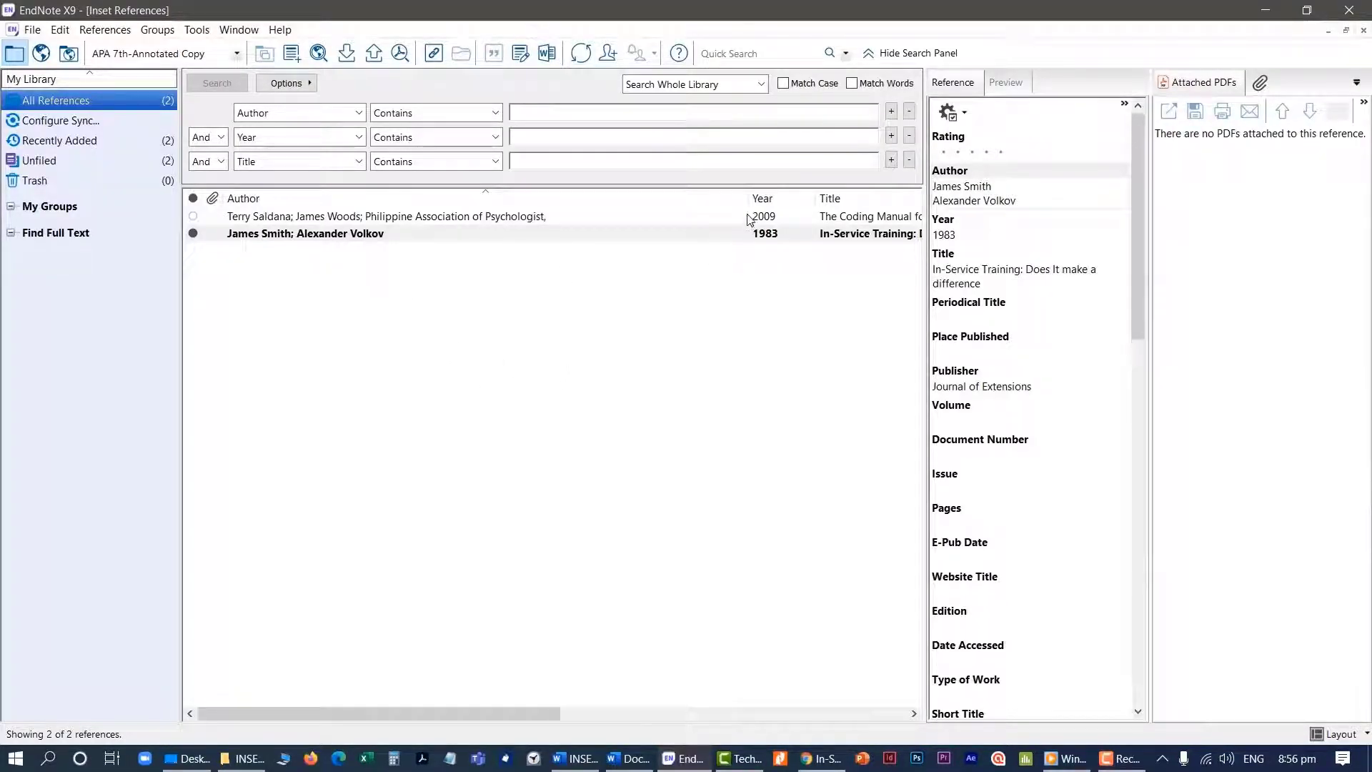
Narrow the Author column of the reference list and preview the formatted citations of the article and the book
left_click_drag(748, 203, 602, 227)
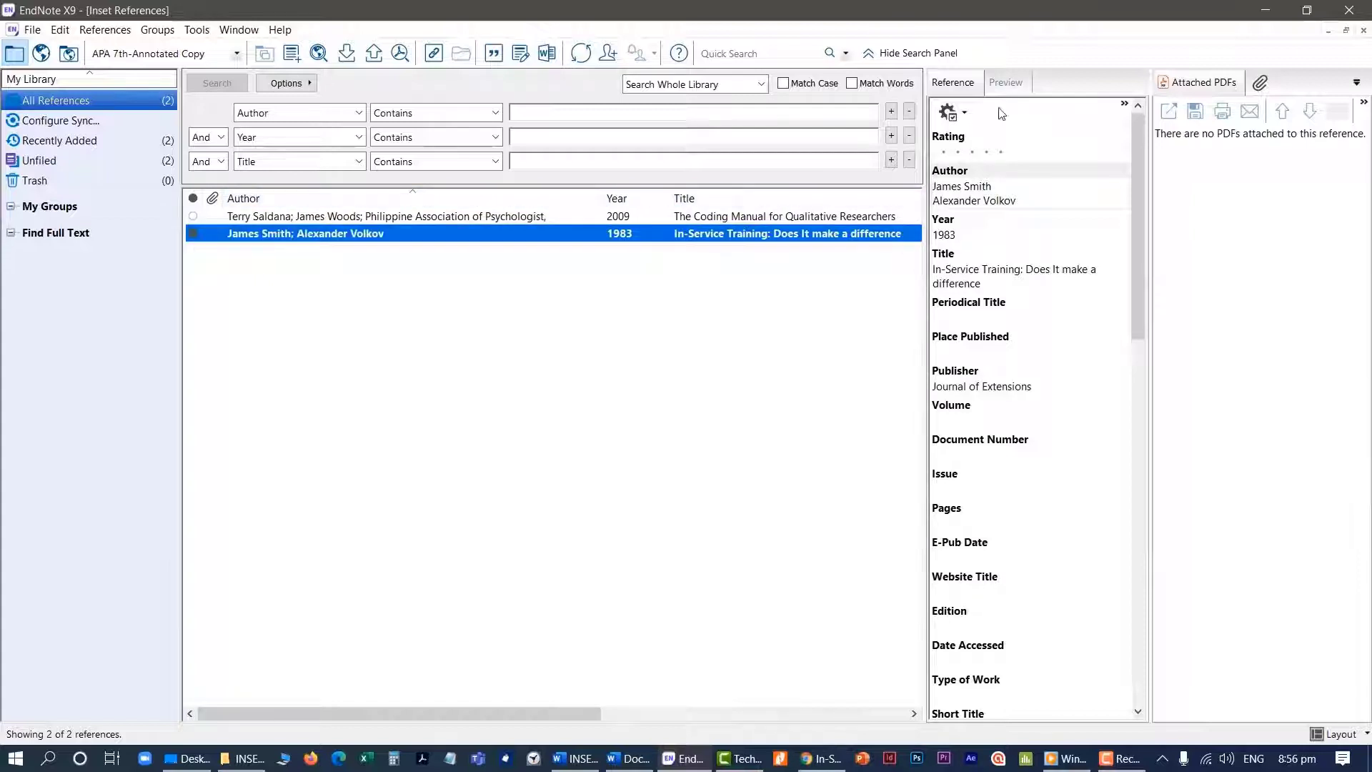
left_click(1007, 84)
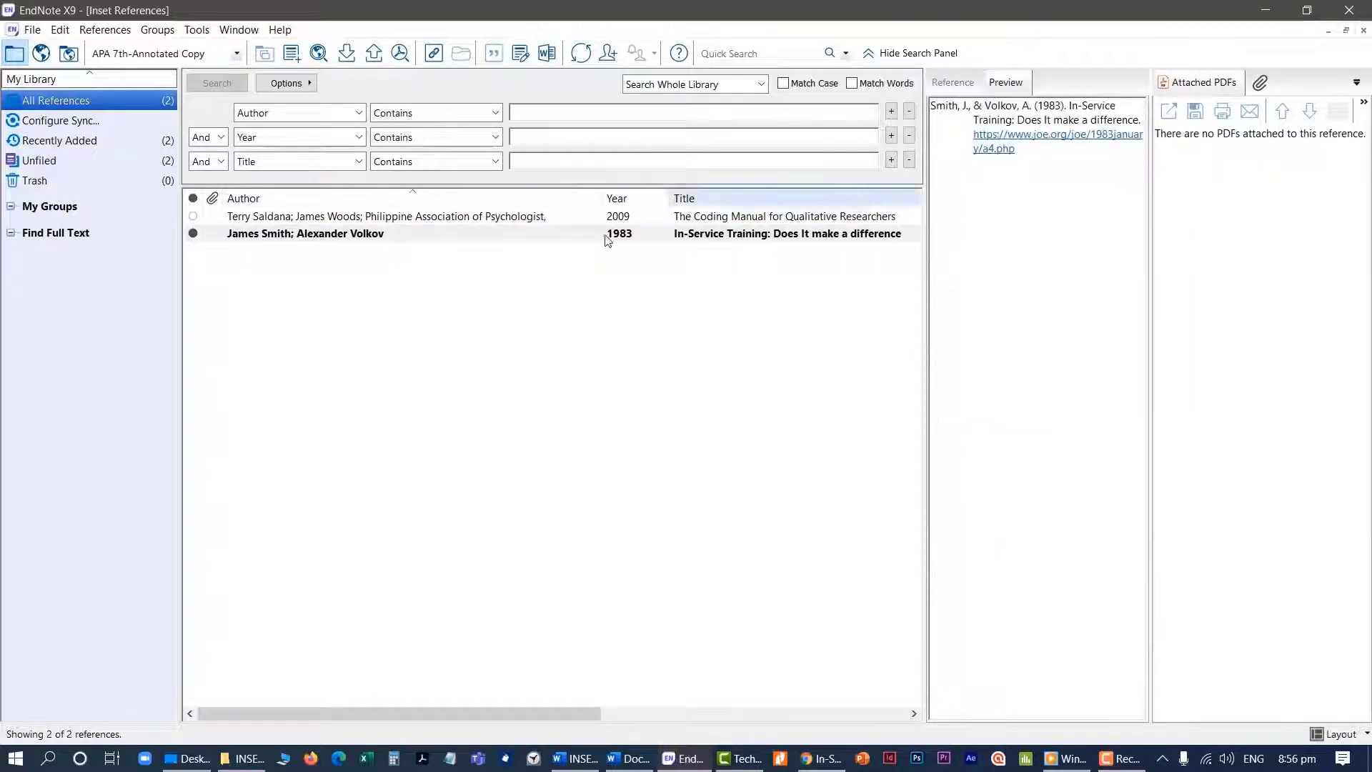
left_click(409, 218)
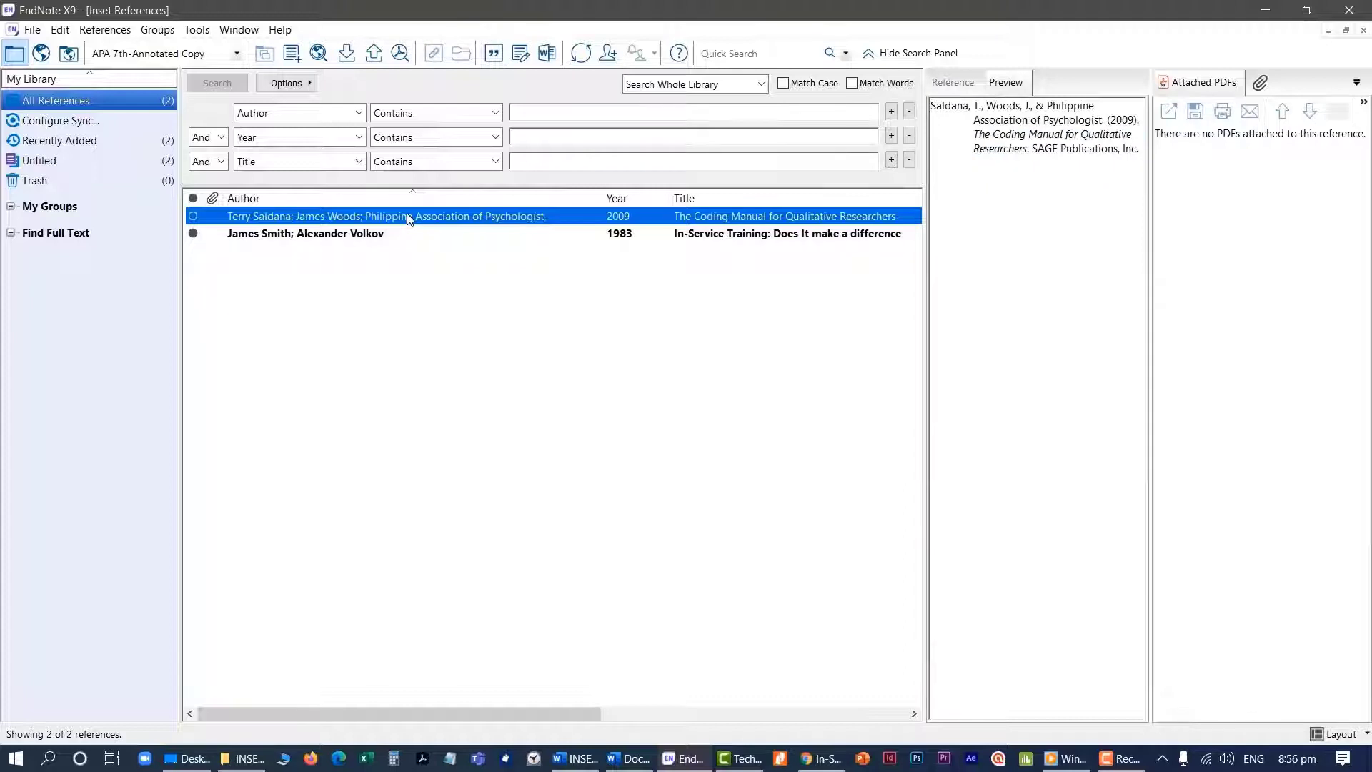
left_click(377, 242)
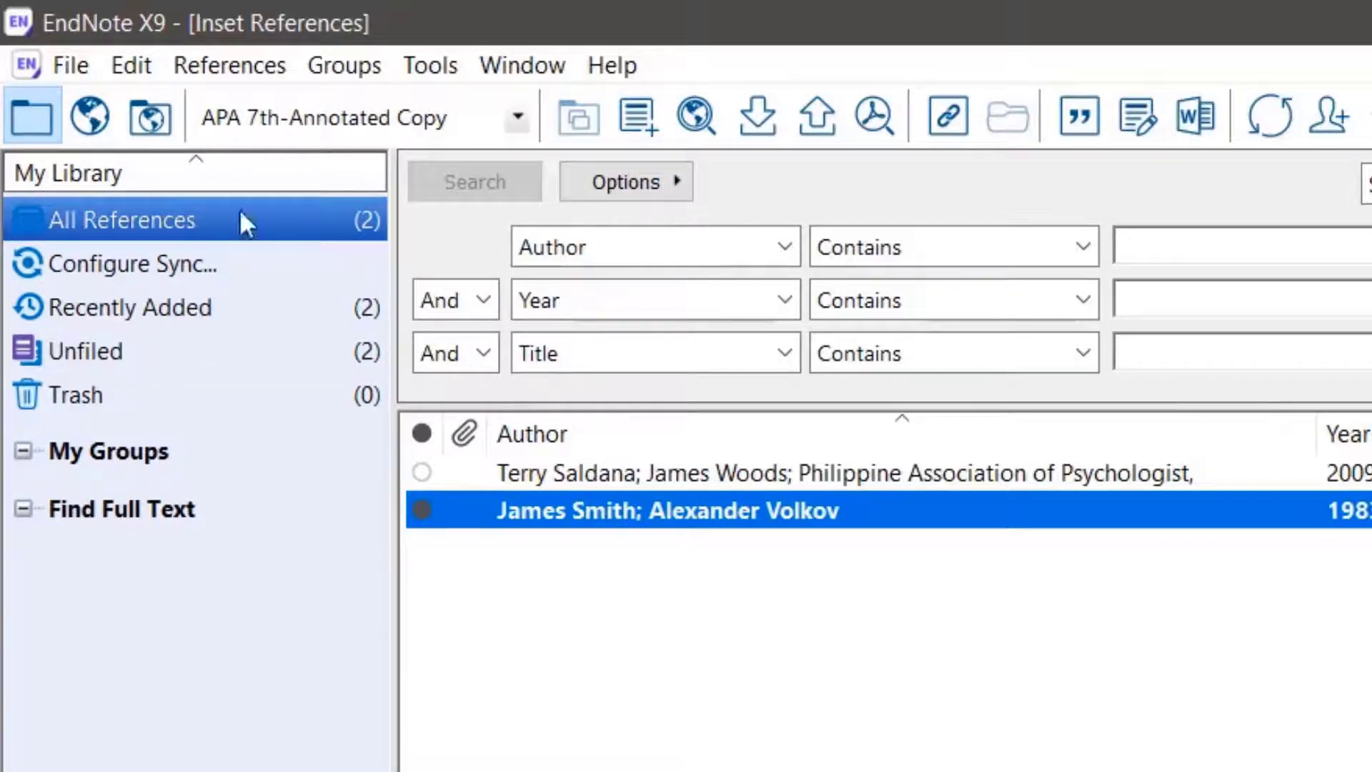
Create a new group named INSET in the library
left_click(332, 66)
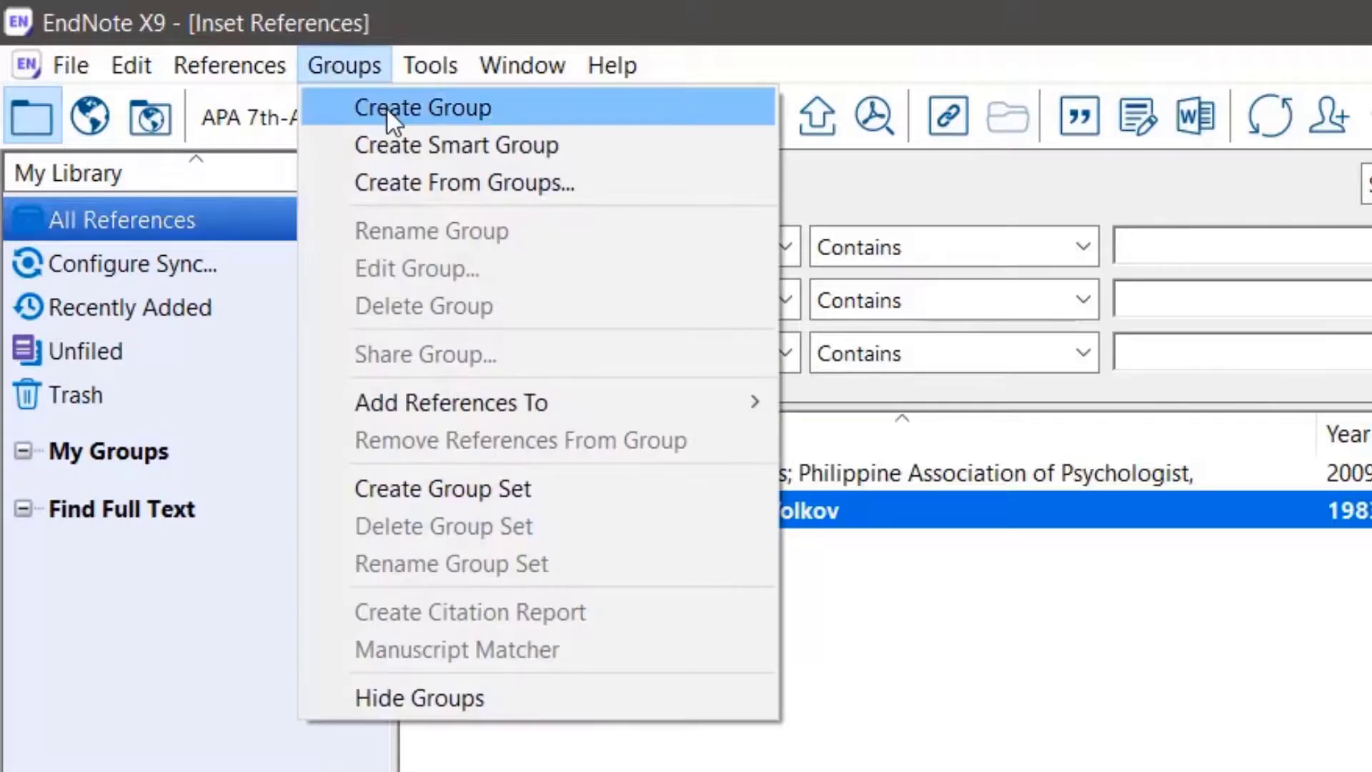
left_click(387, 109)
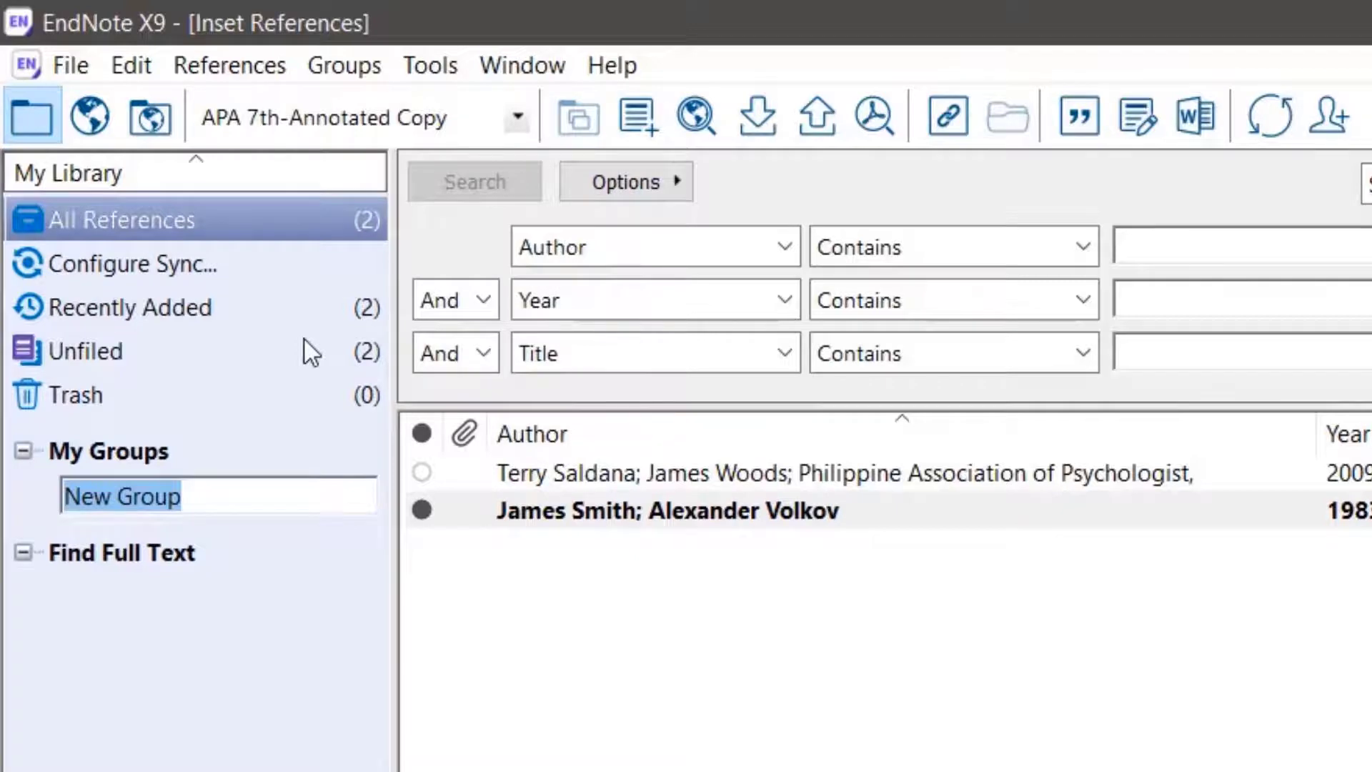
type("INSET")
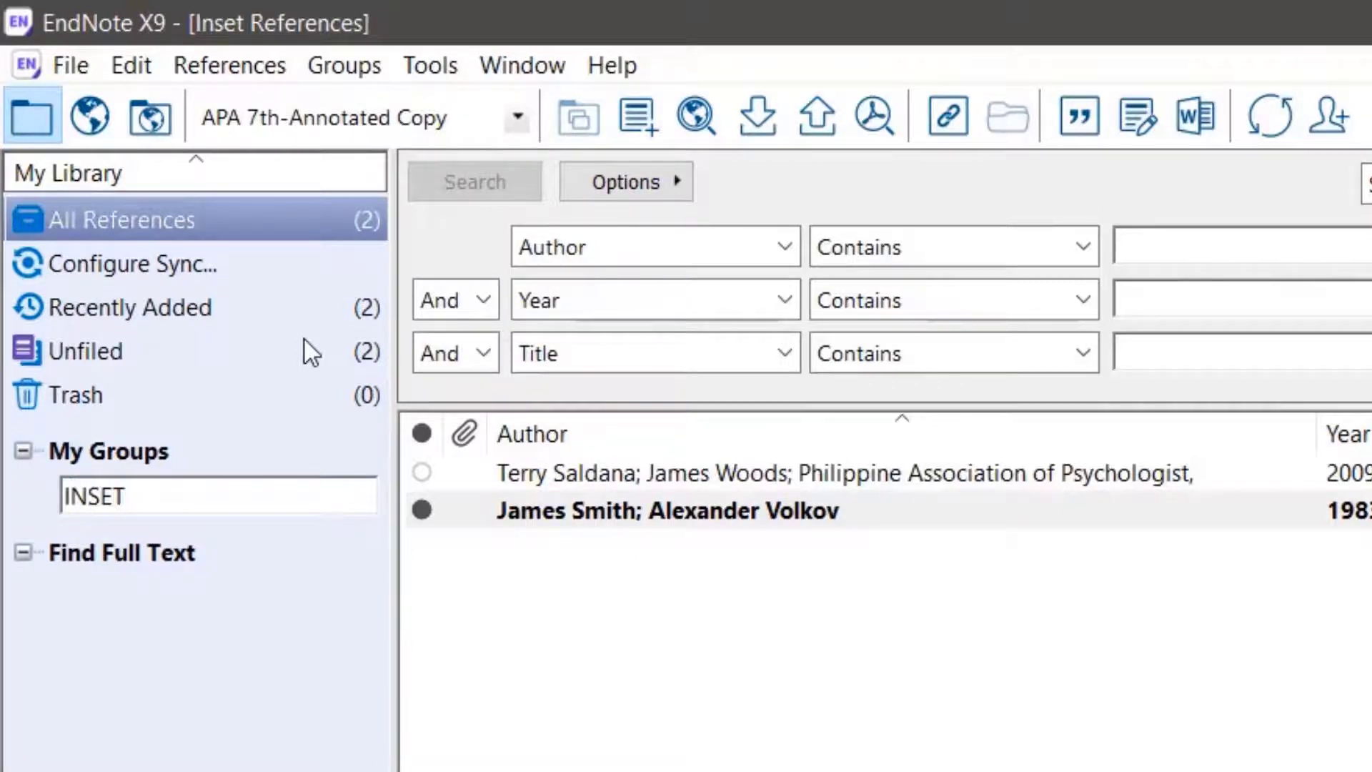
key("Return")
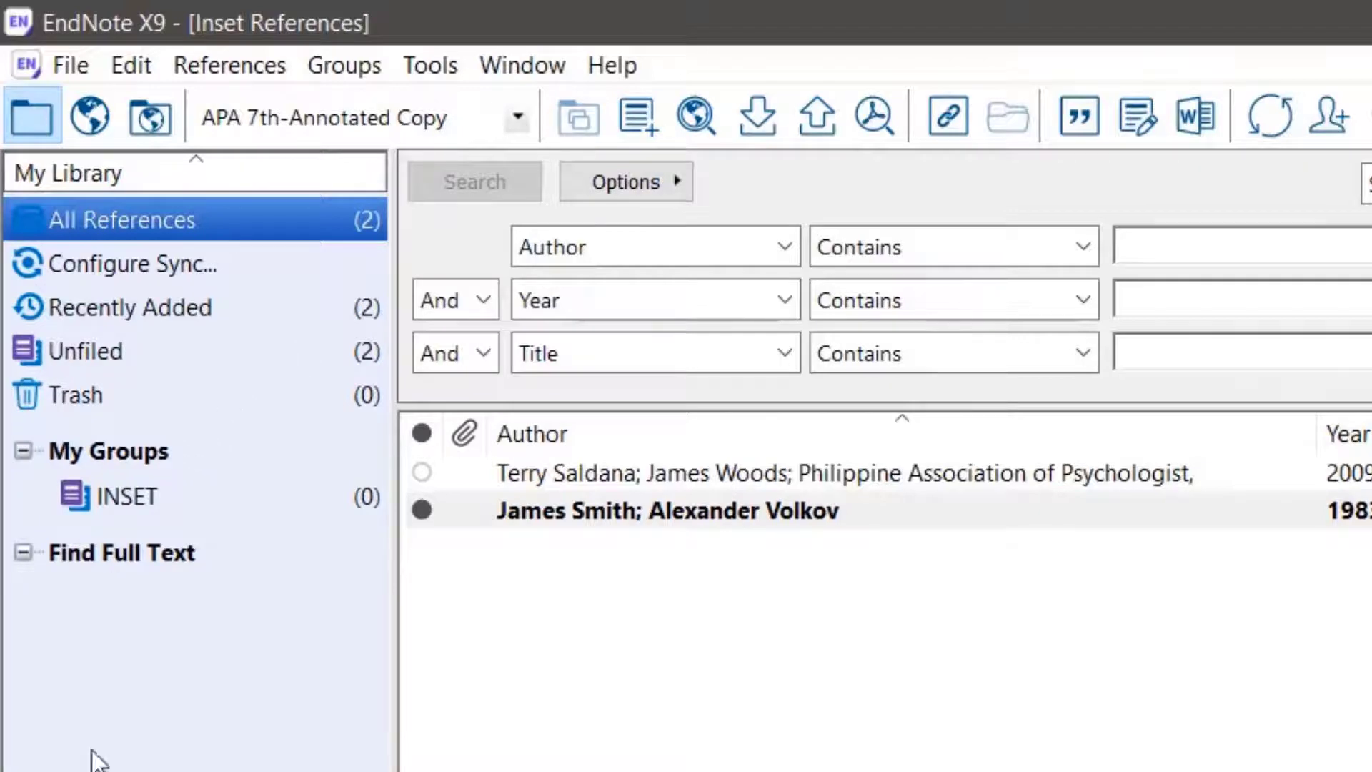
Create another group named BLENDED LEARNING under My Groups
right_click(141, 450)
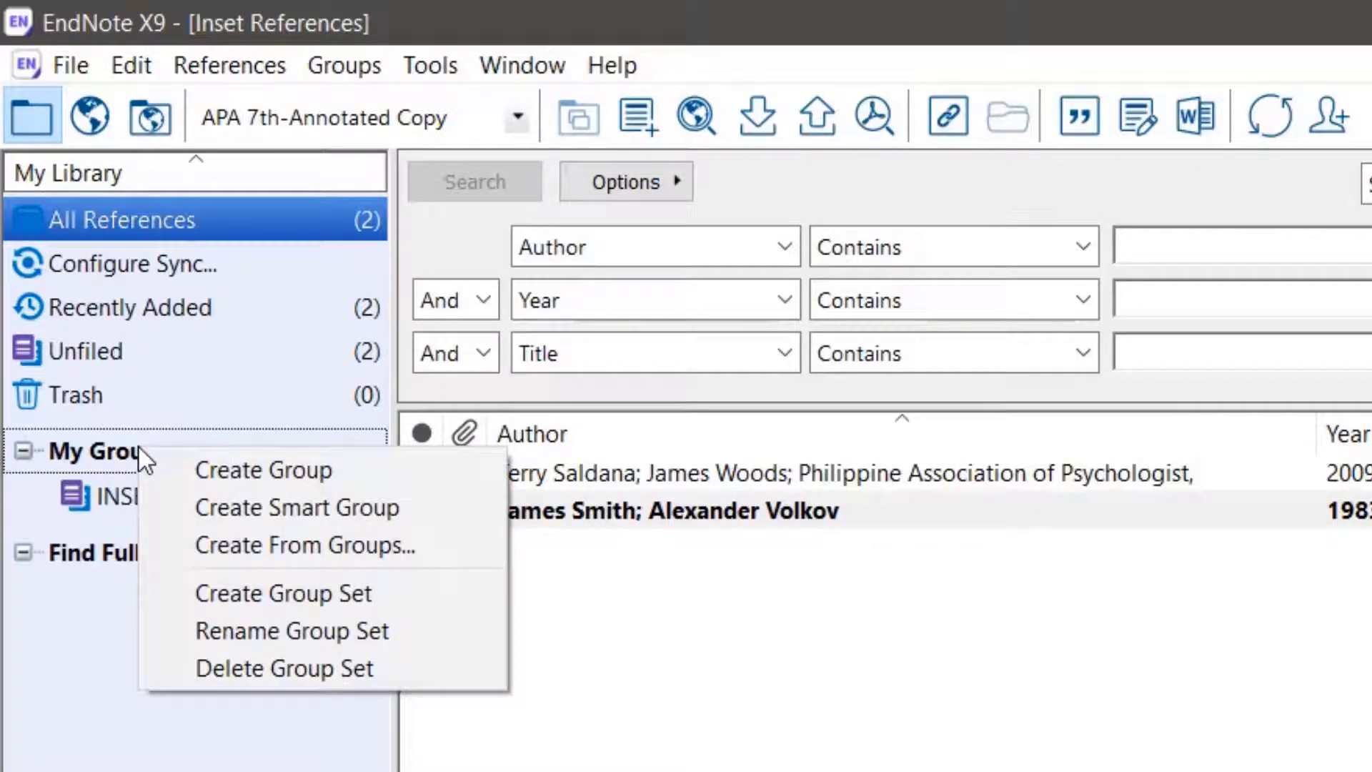
left_click(285, 470)
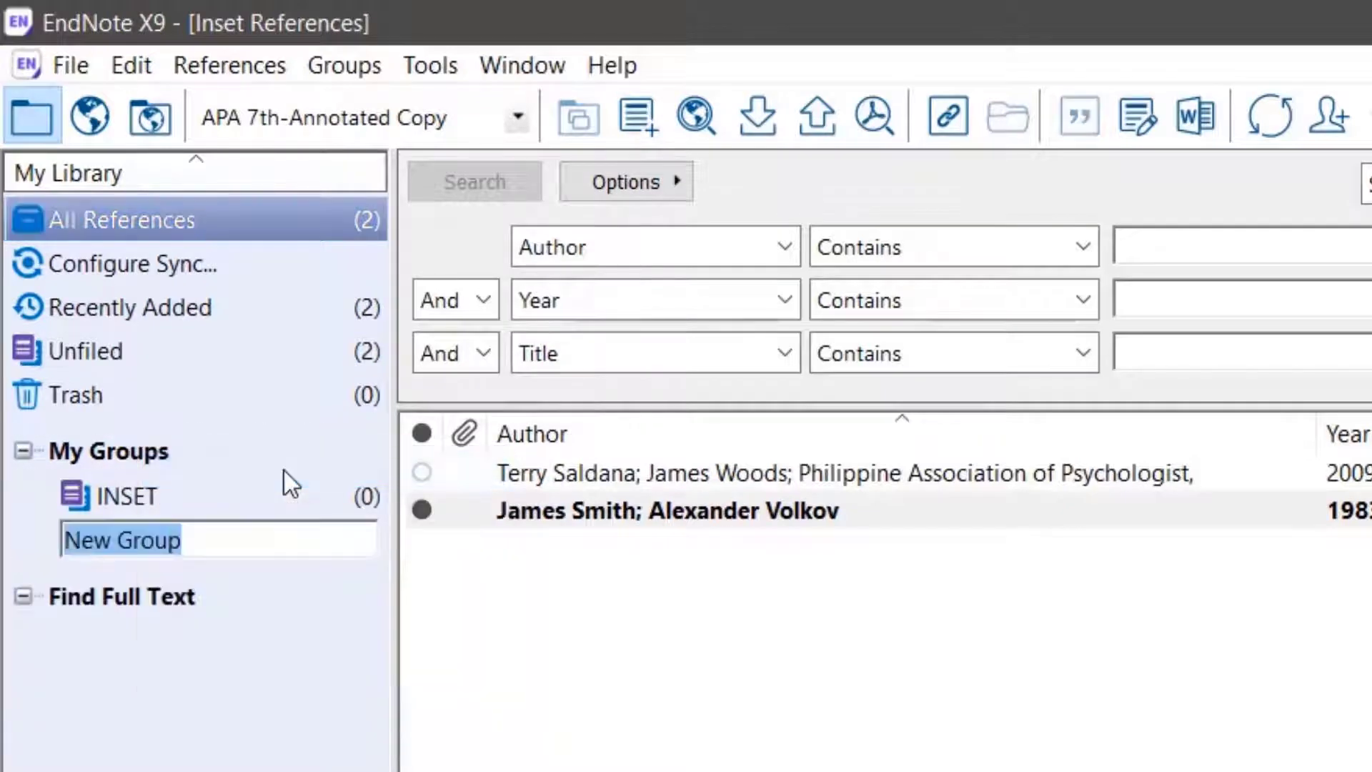
type("BL")
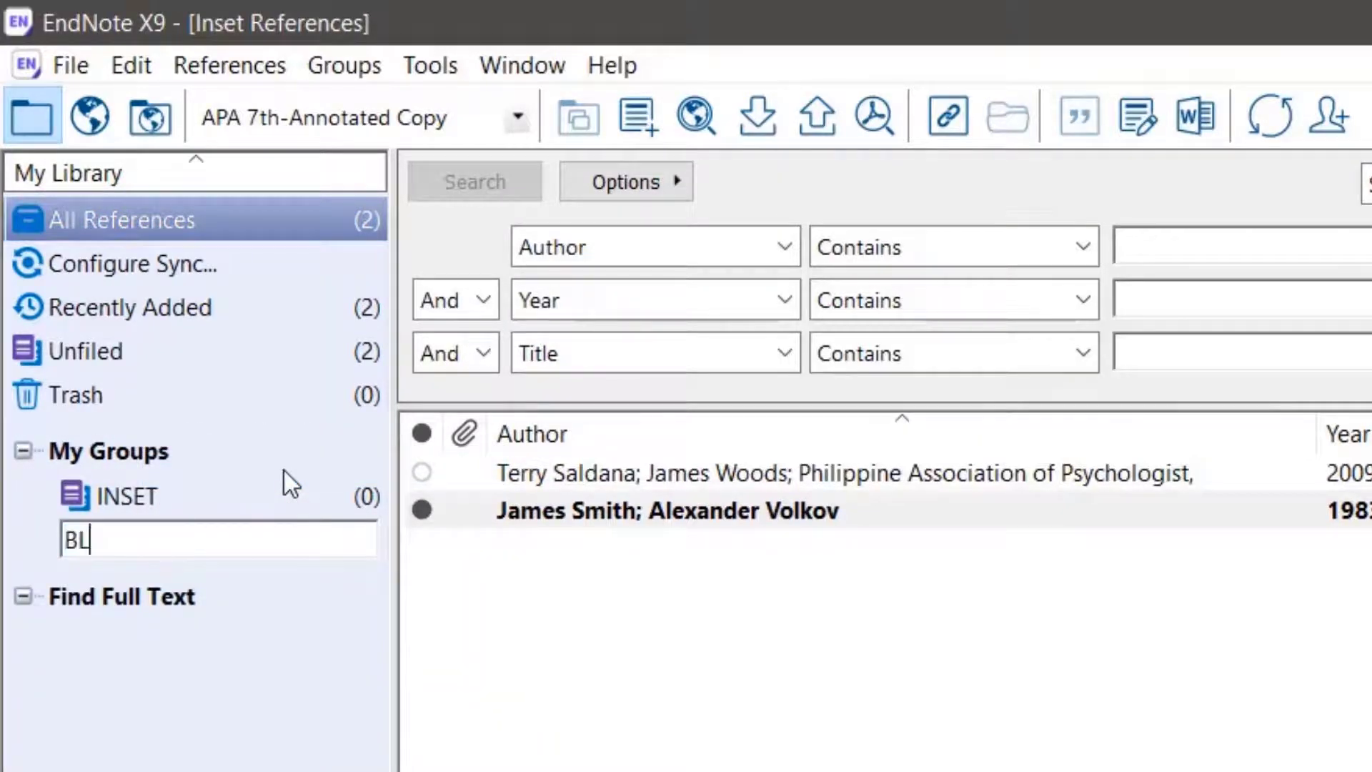
type("ENDED LEARNING")
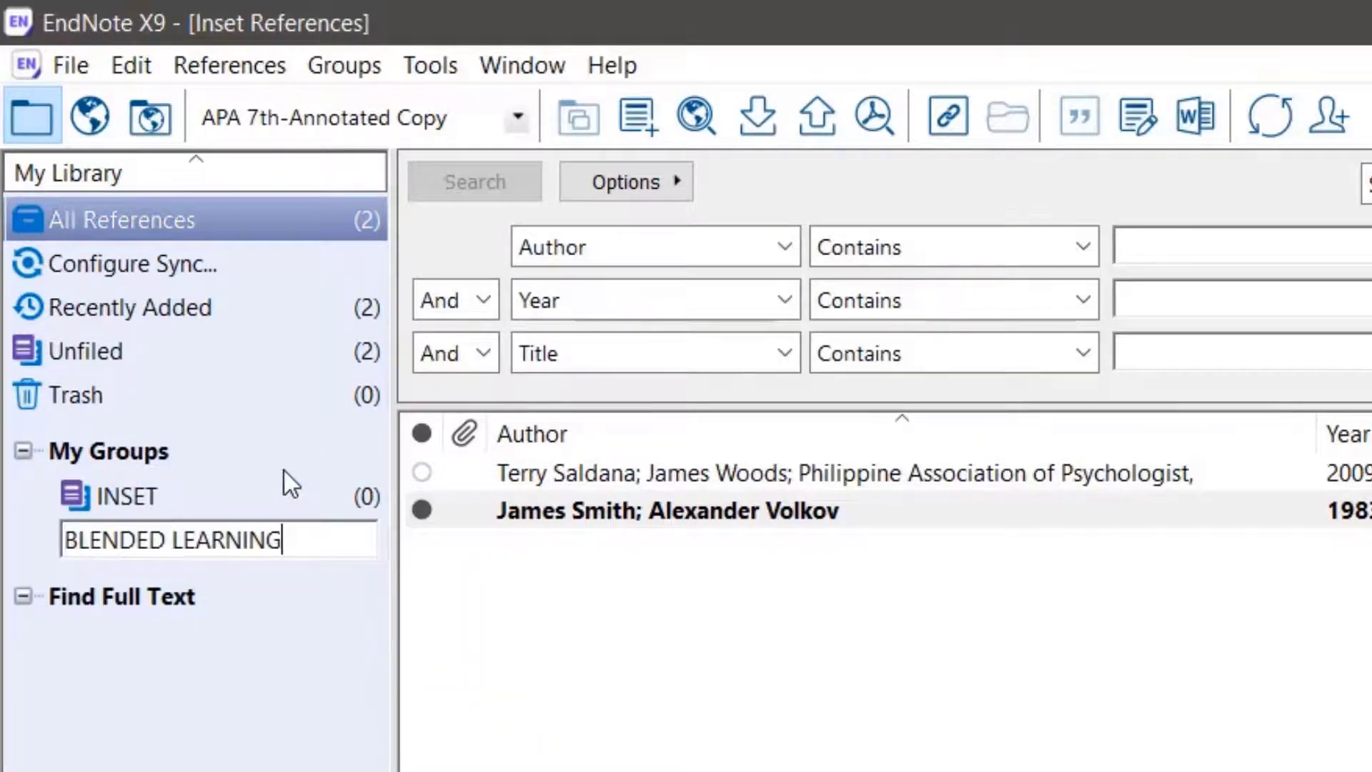
key("Return")
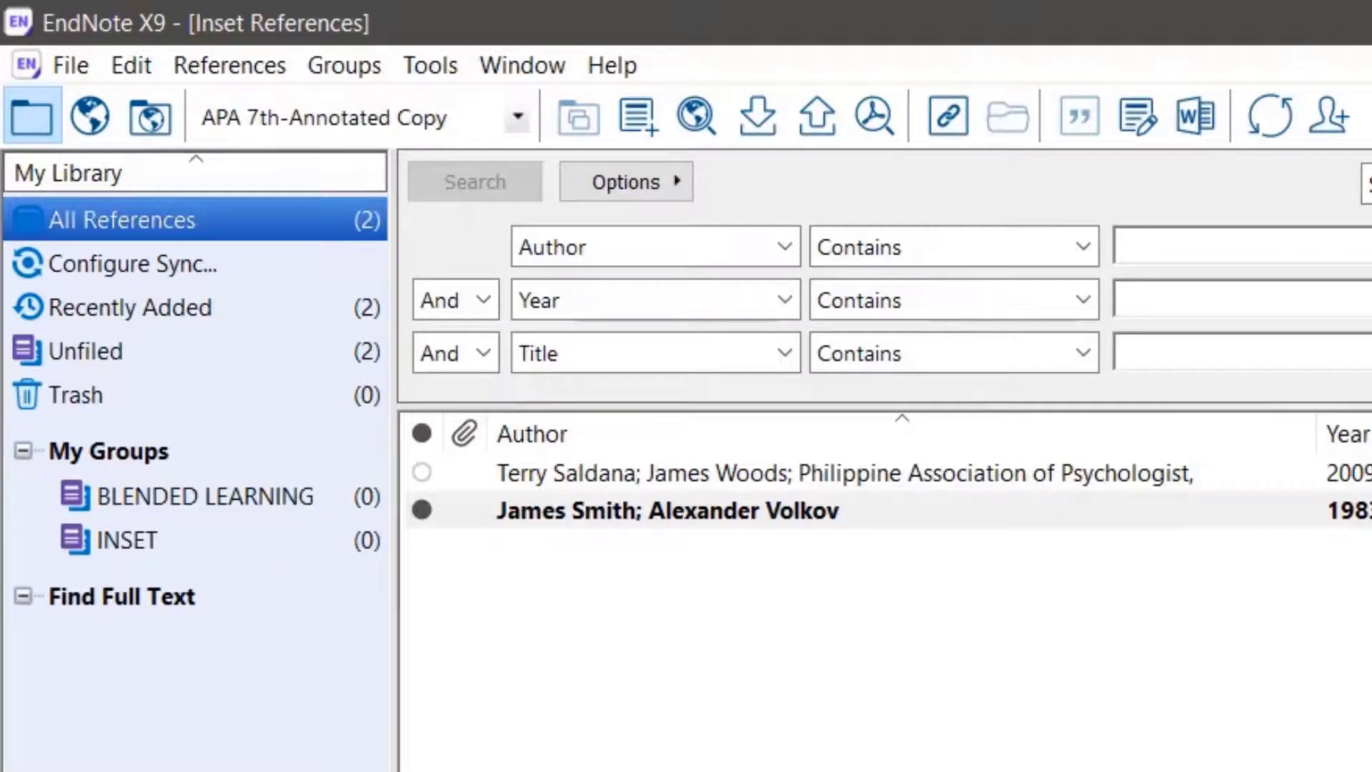
View the online search mode, and switch to the mode that combines the local library with online search
left_click(87, 118)
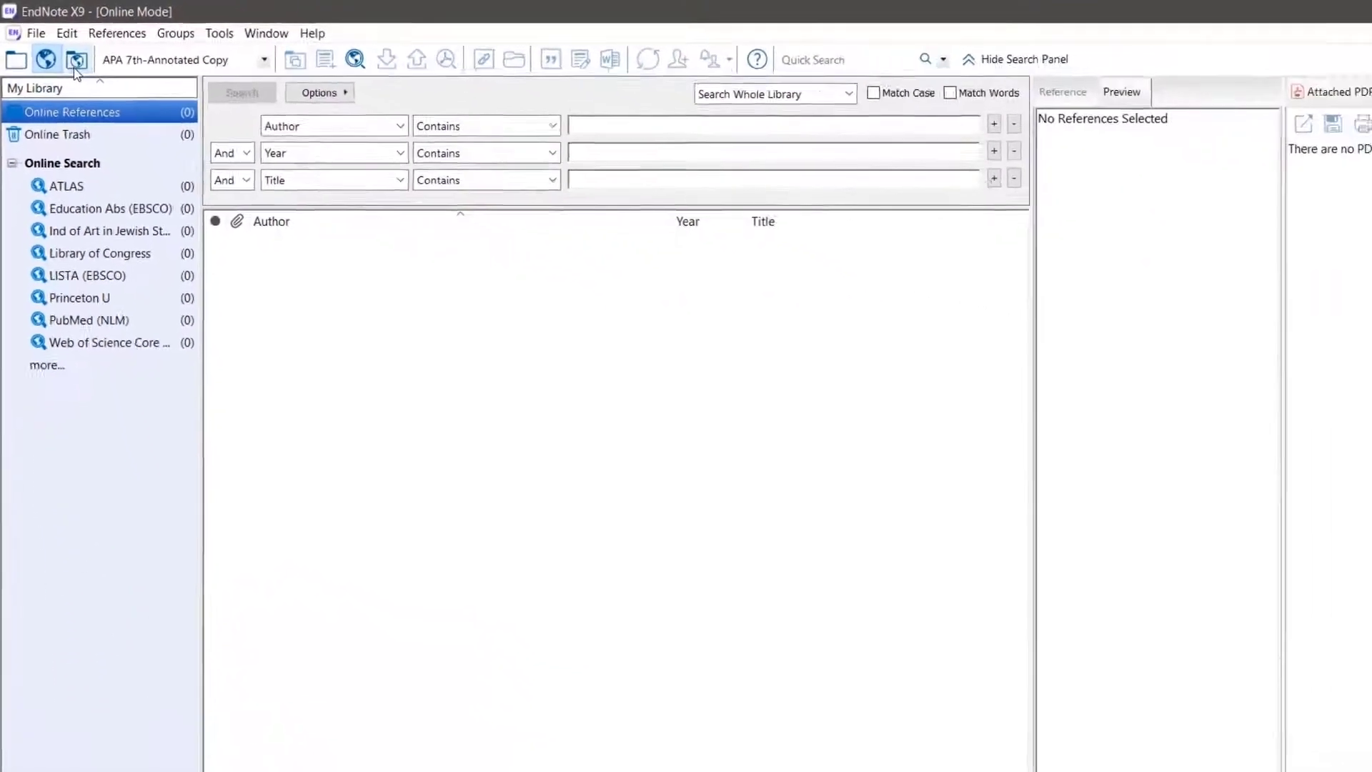
left_click(75, 64)
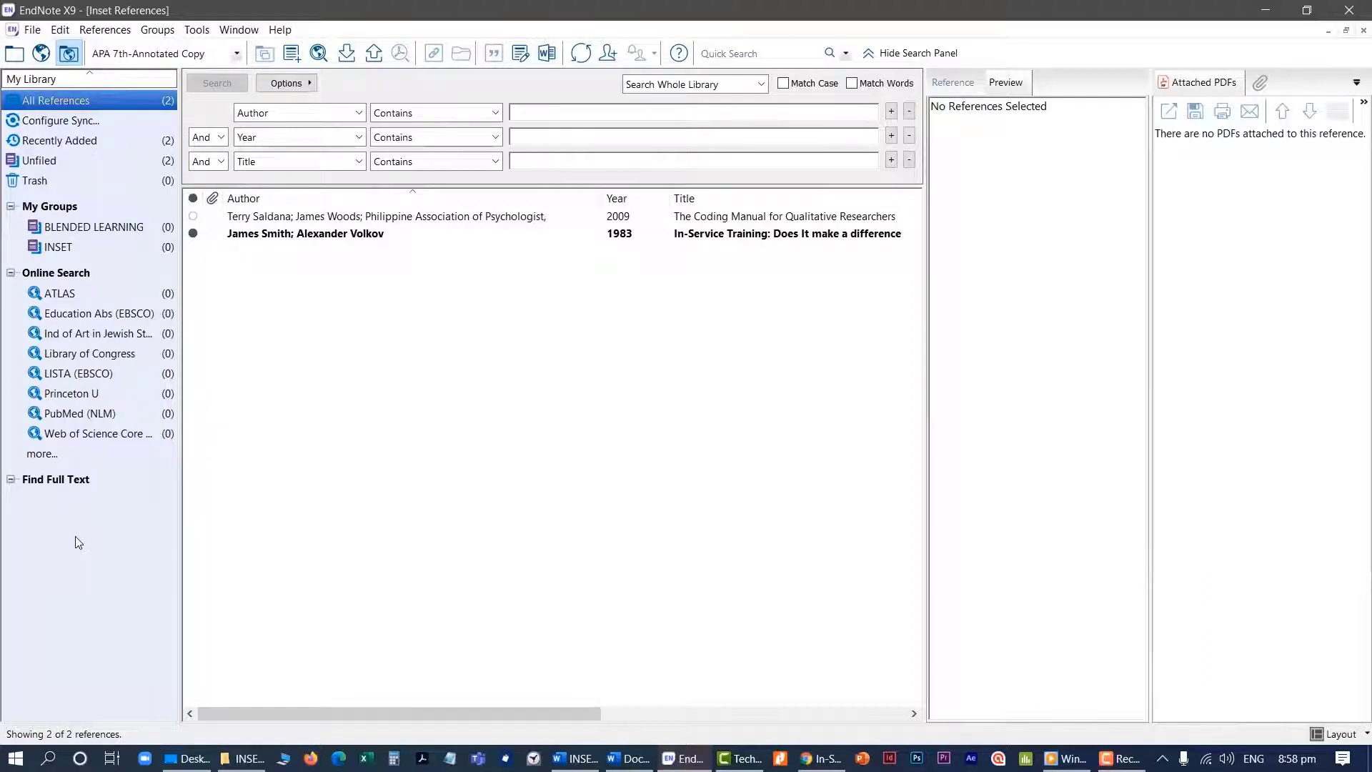
Browse the full list of available online search connections, and close it without choosing one
left_click(43, 455)
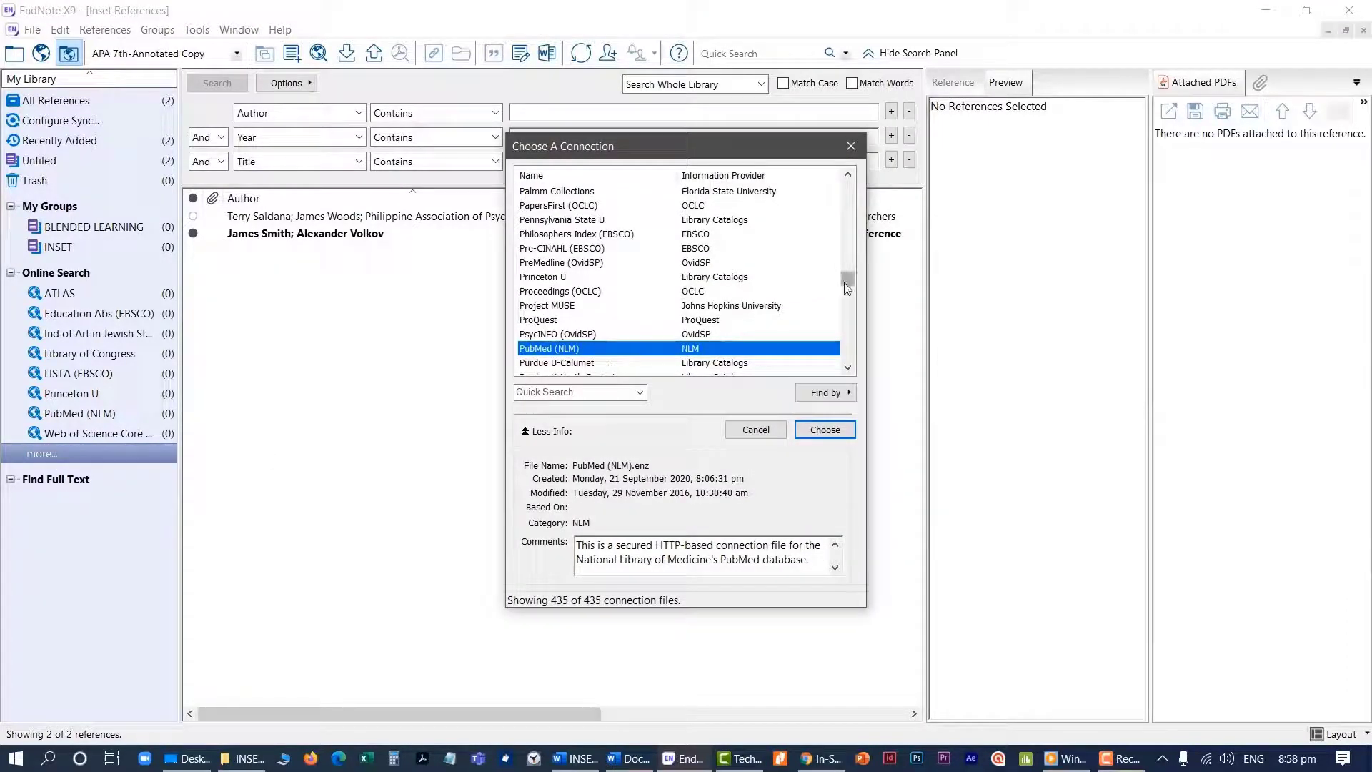
left_click_drag(846, 280, 851, 209)
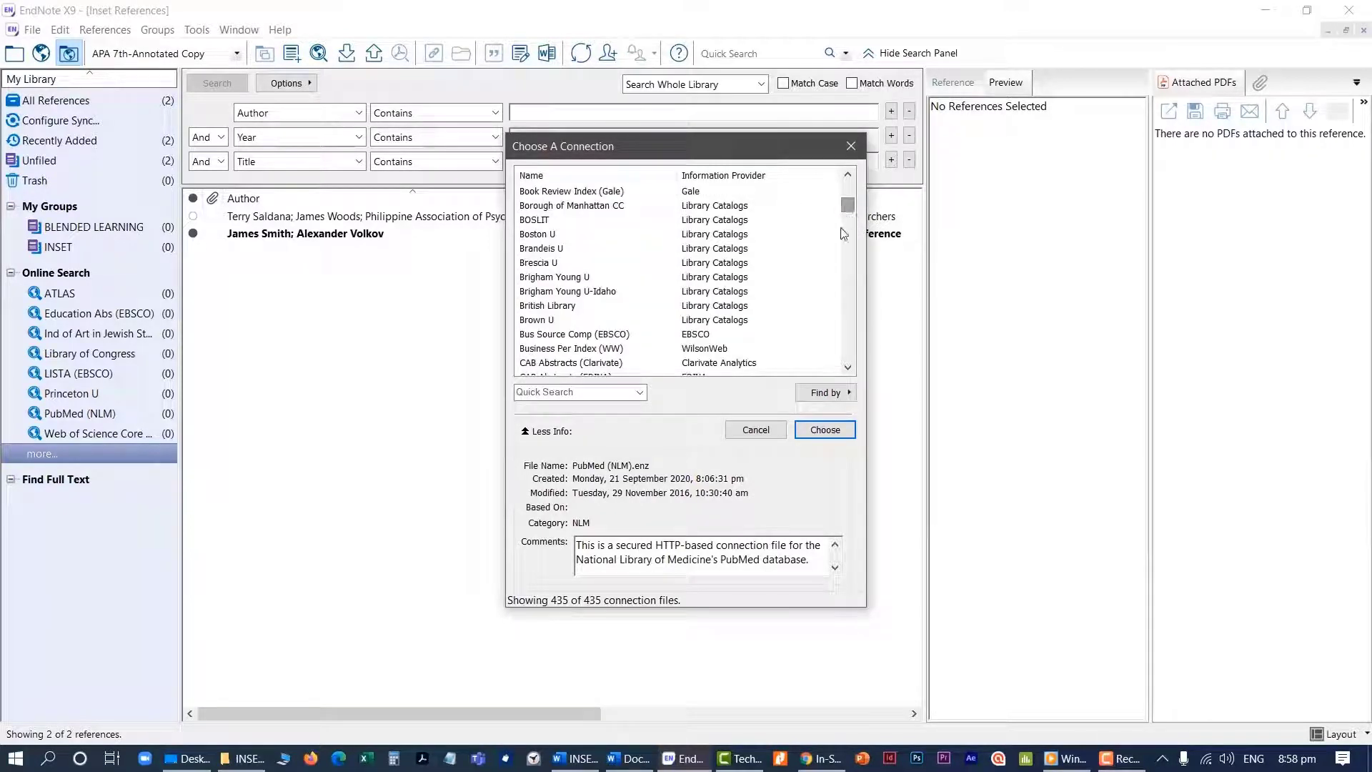
left_click(761, 435)
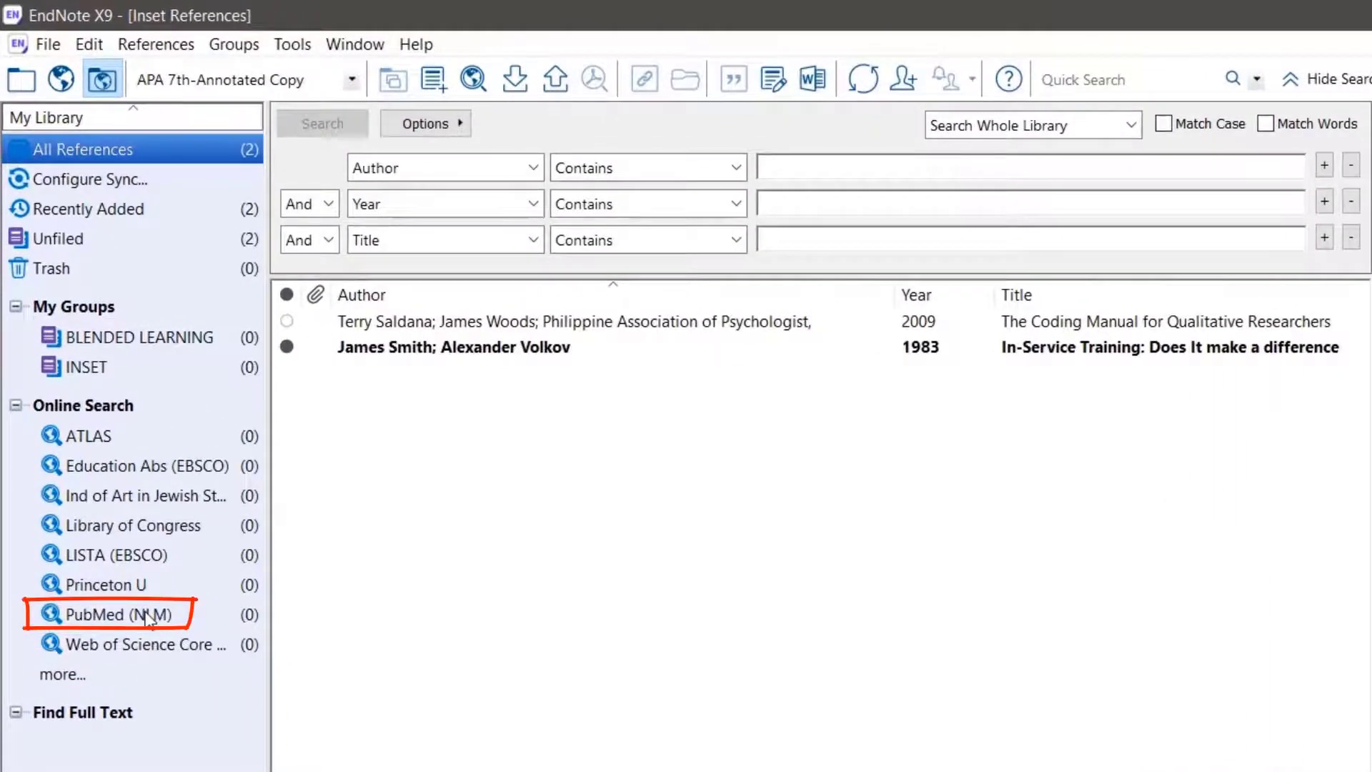
Select PubMed (NLM) as the online database and set the first search criterion to Title
left_click(148, 616)
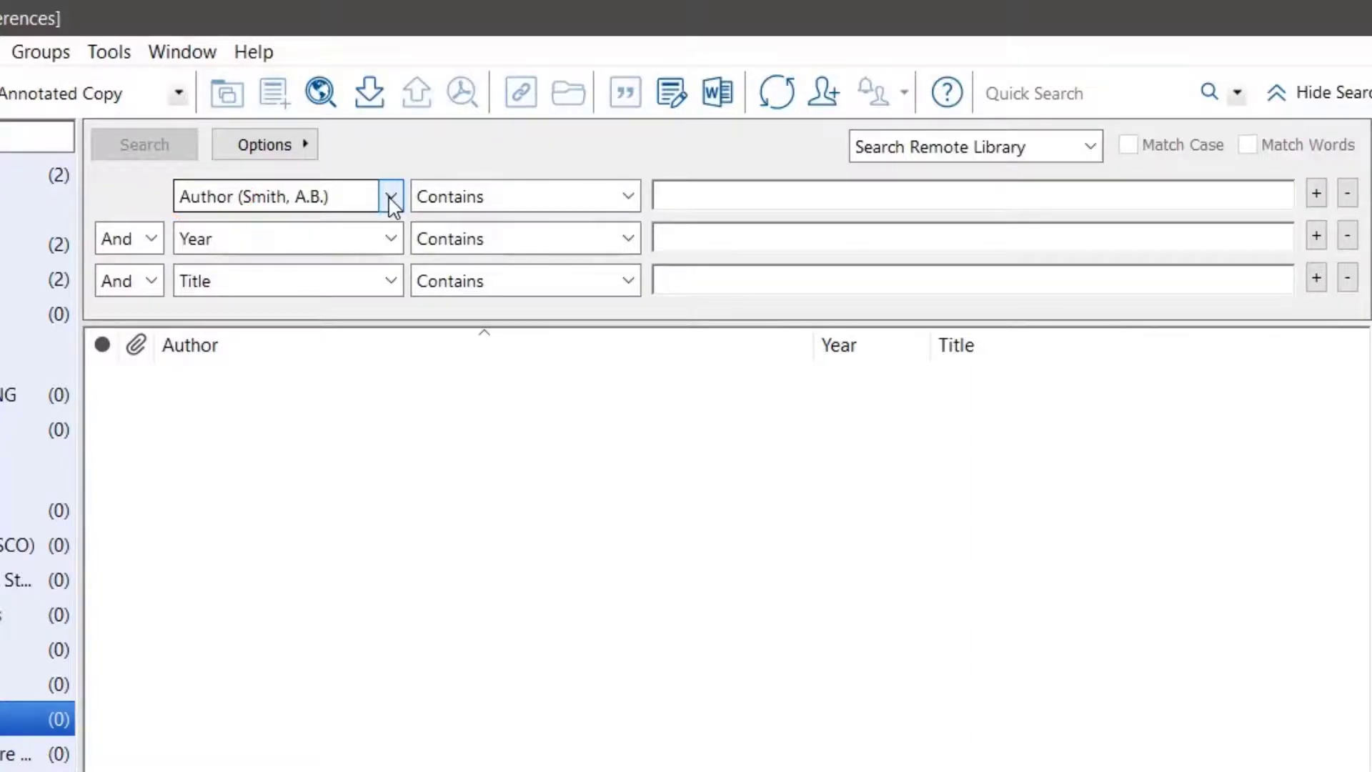
left_click(390, 199)
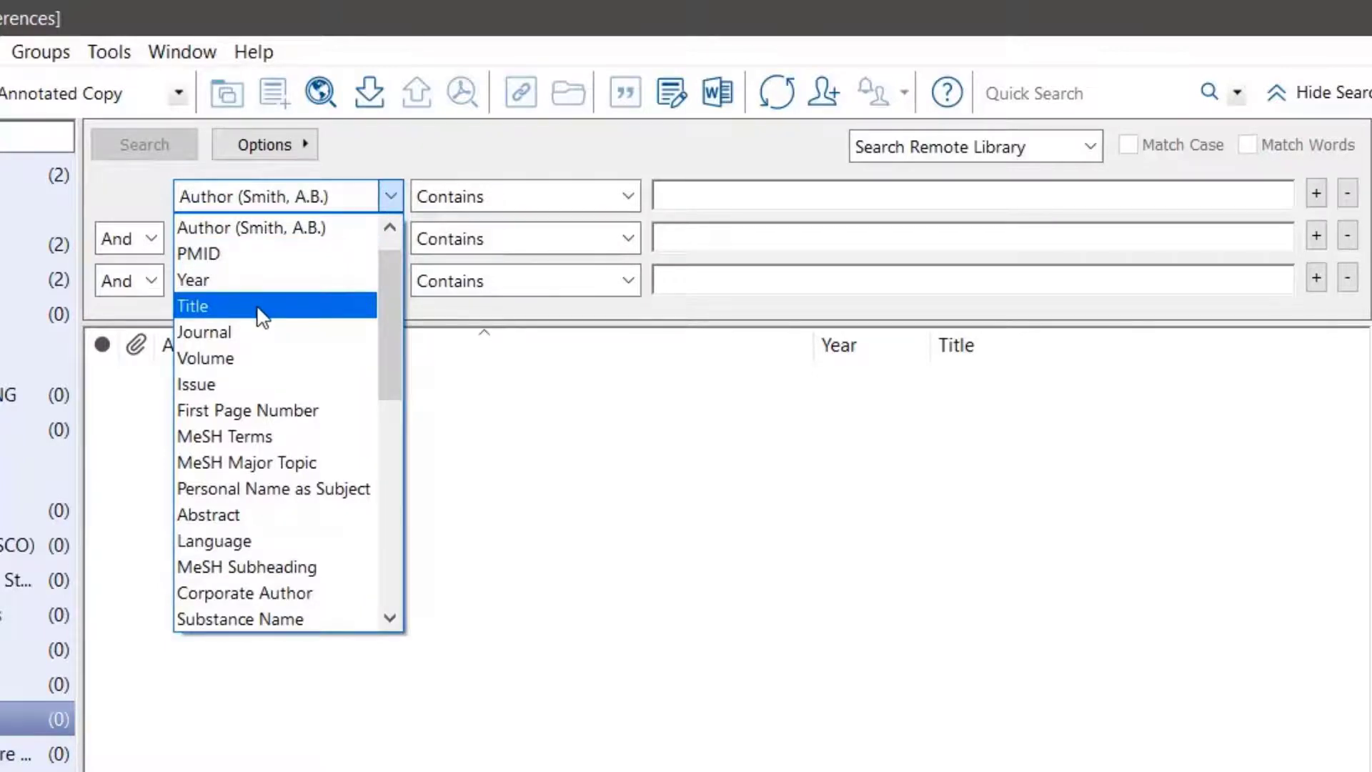
left_click(260, 307)
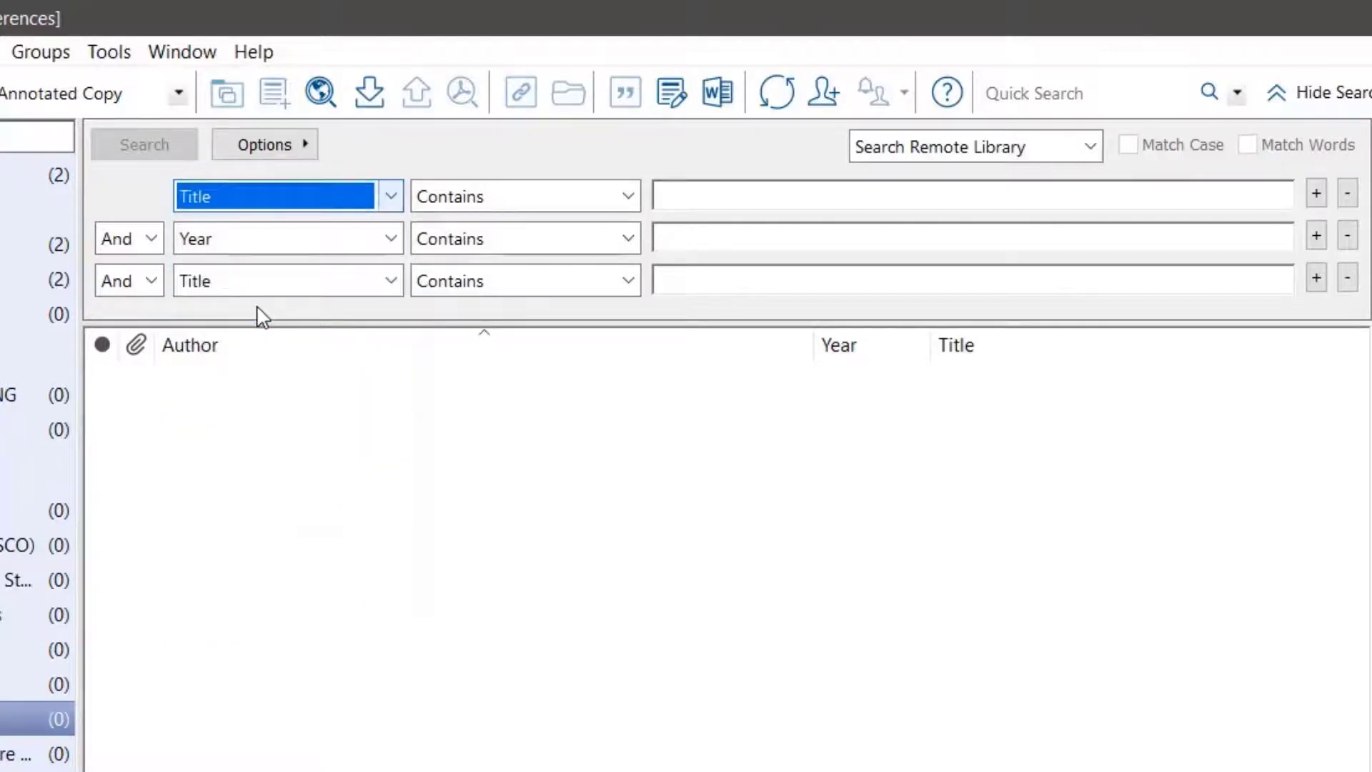
Search PubMed for titles containing "in-service training", and cancel retrieving the records
left_click(734, 199)
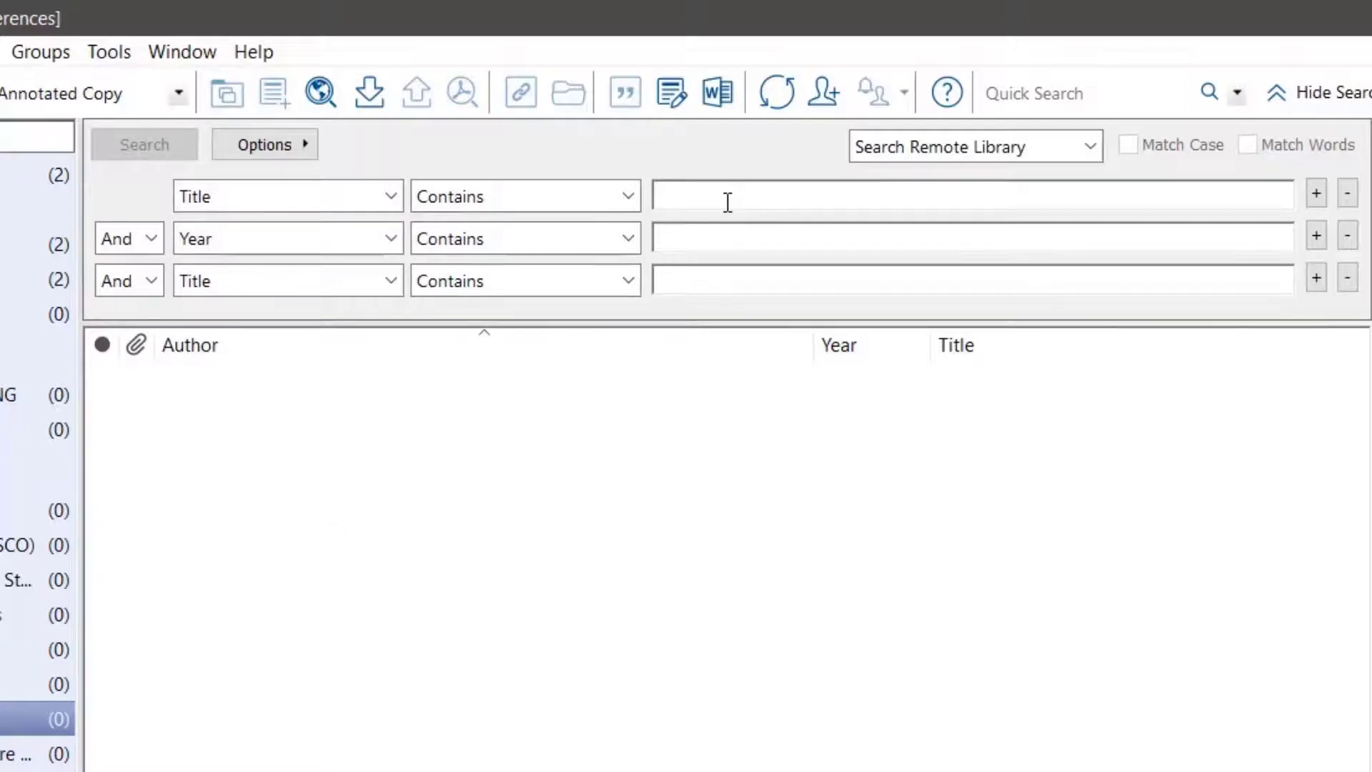
type("lfe")
key("BackSpace")
key("BackSpace")
key("BackSpace")
type("in-")
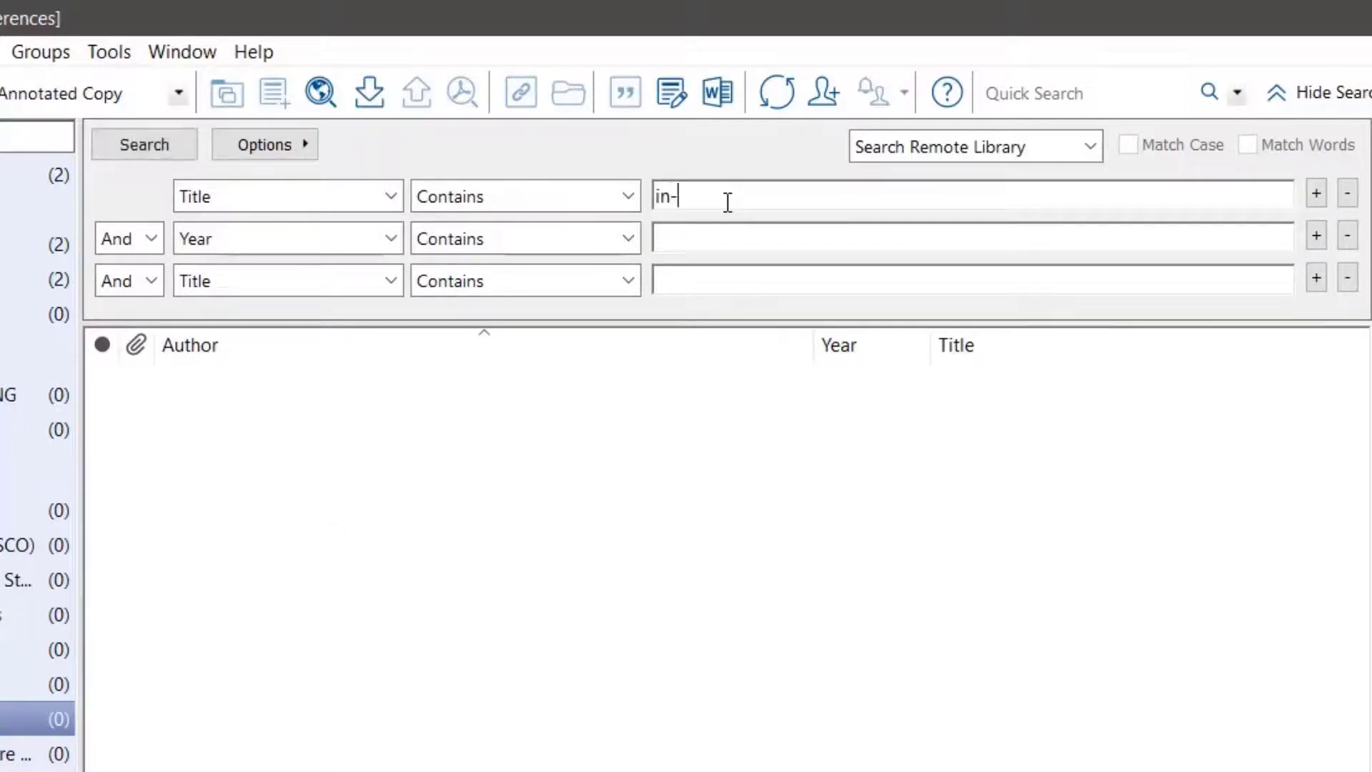
type("service training")
key("Return")
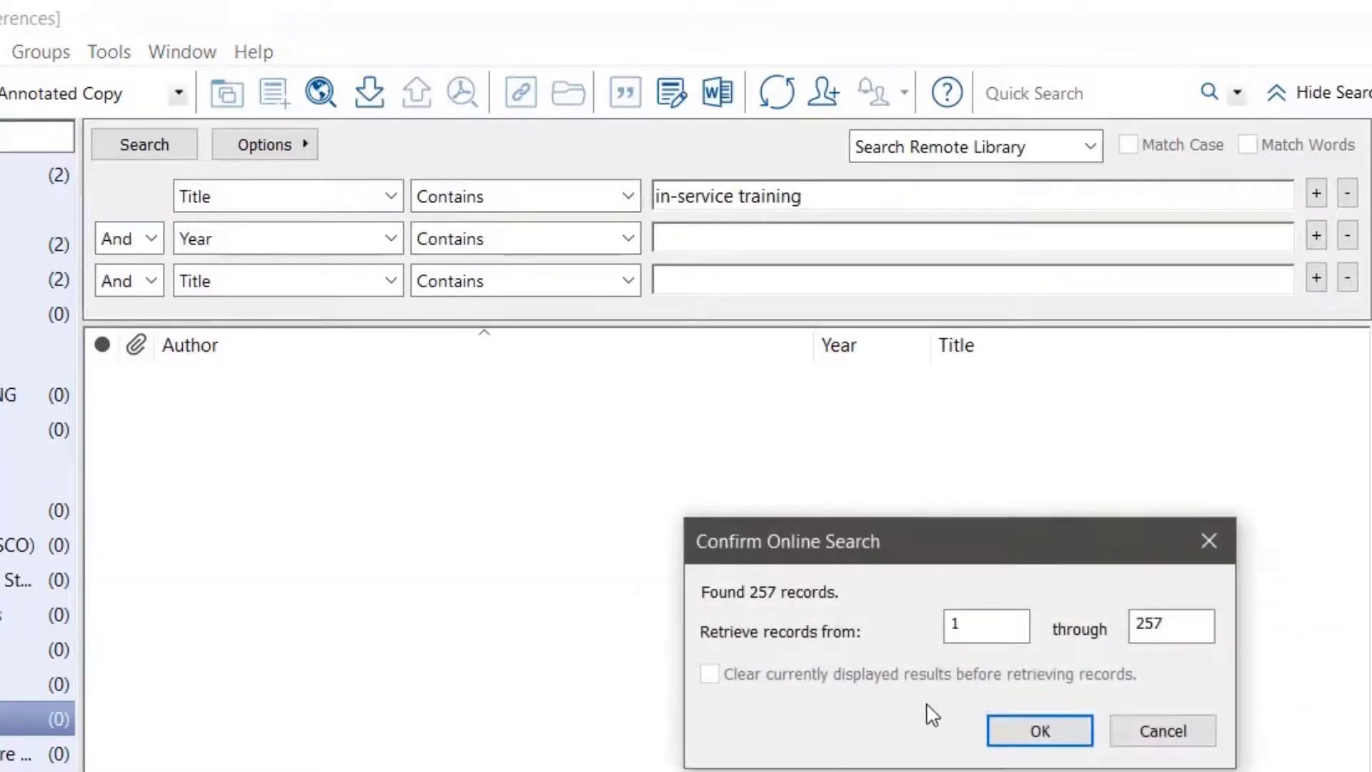
left_click_drag(960, 534, 743, 517)
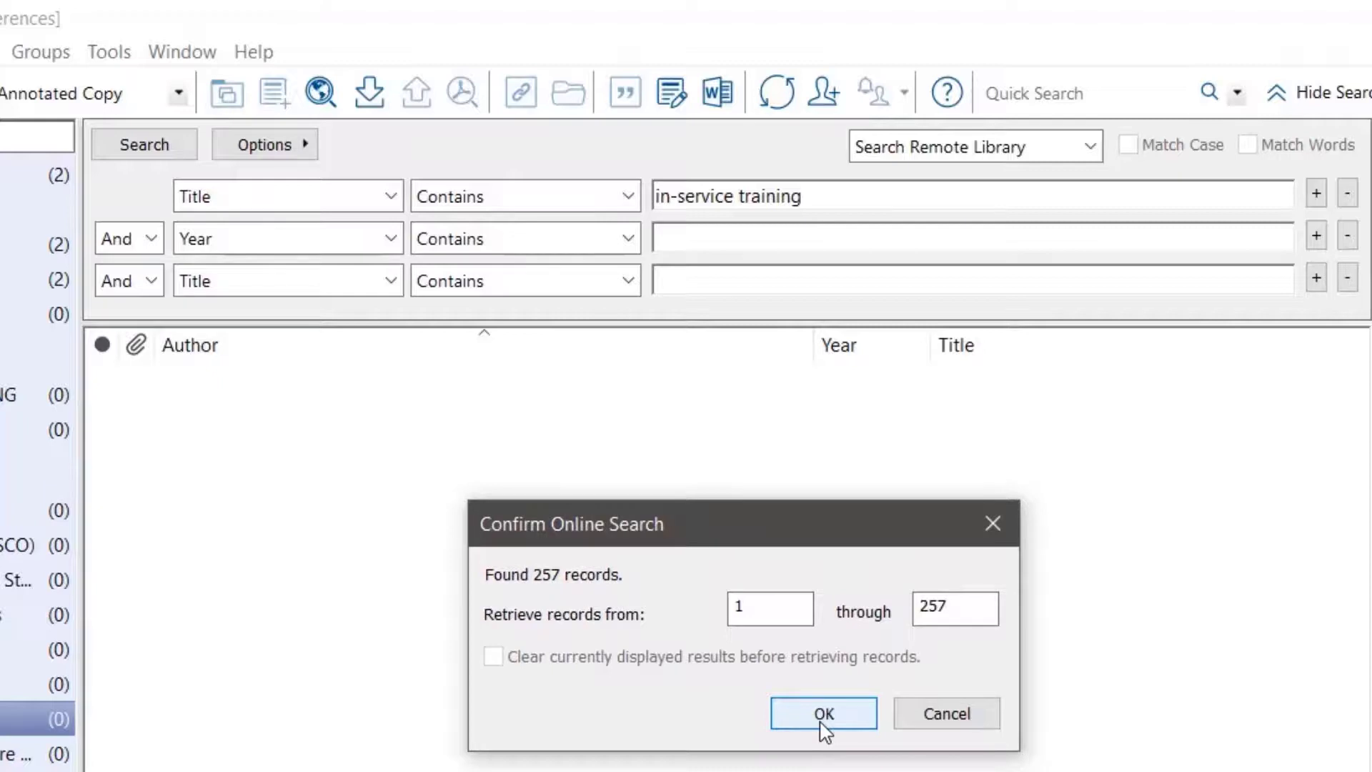
left_click(961, 718)
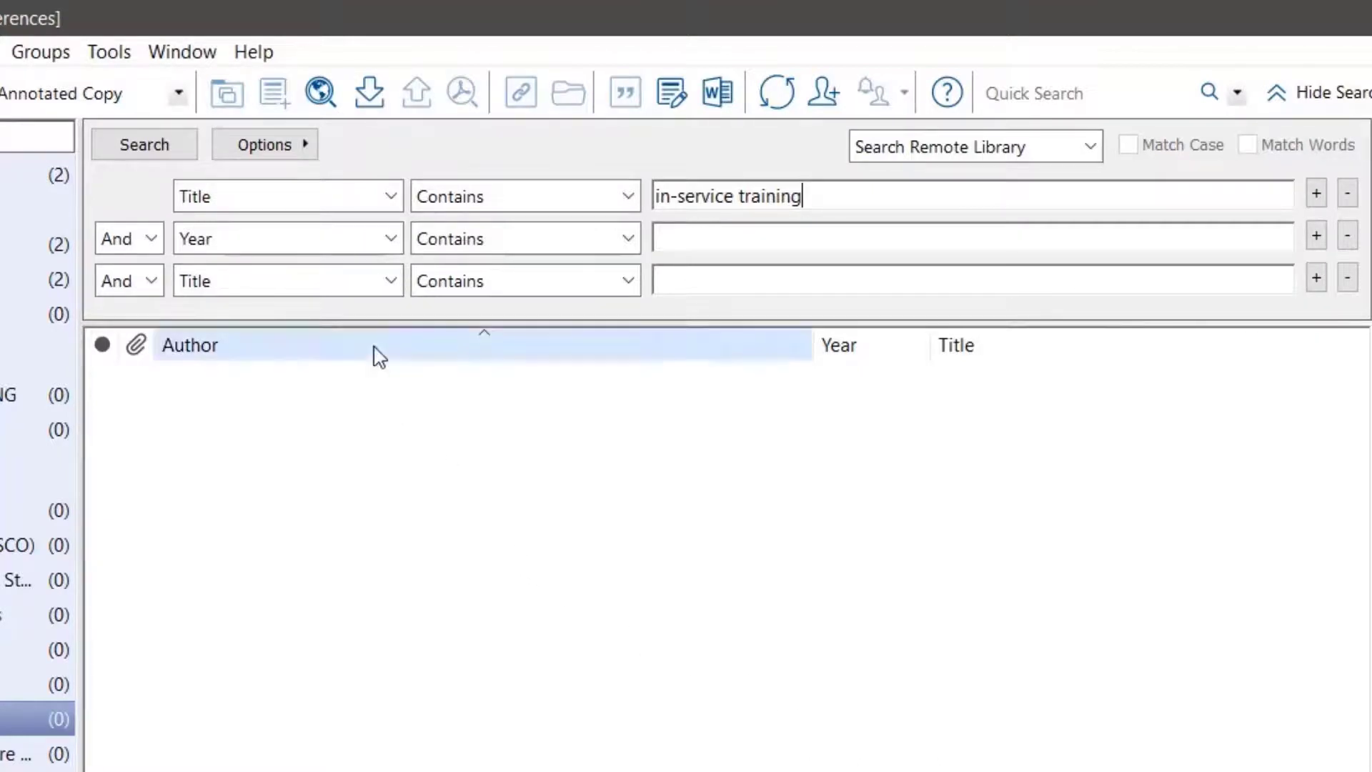
Narrow the title search to the year 2020 and retrieve records 1 through 7
left_click(691, 239)
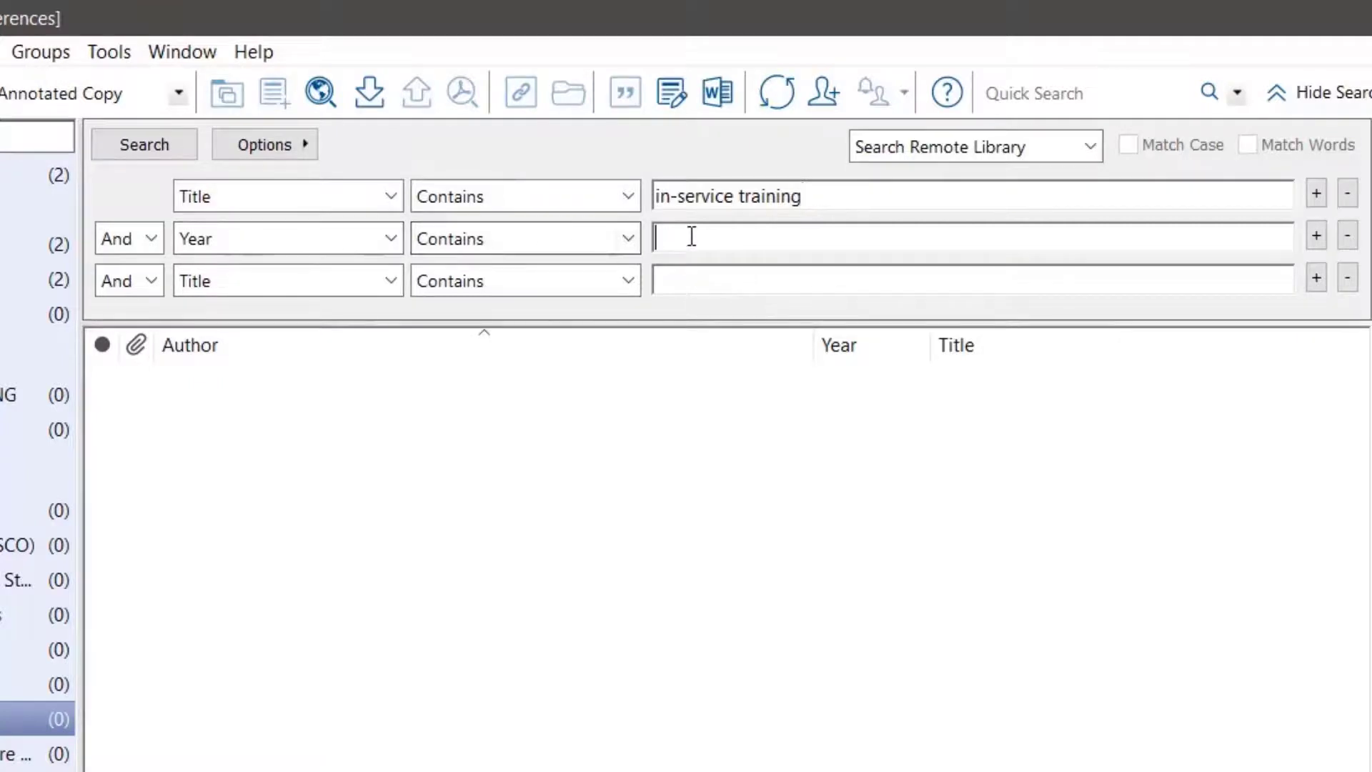
type("2020")
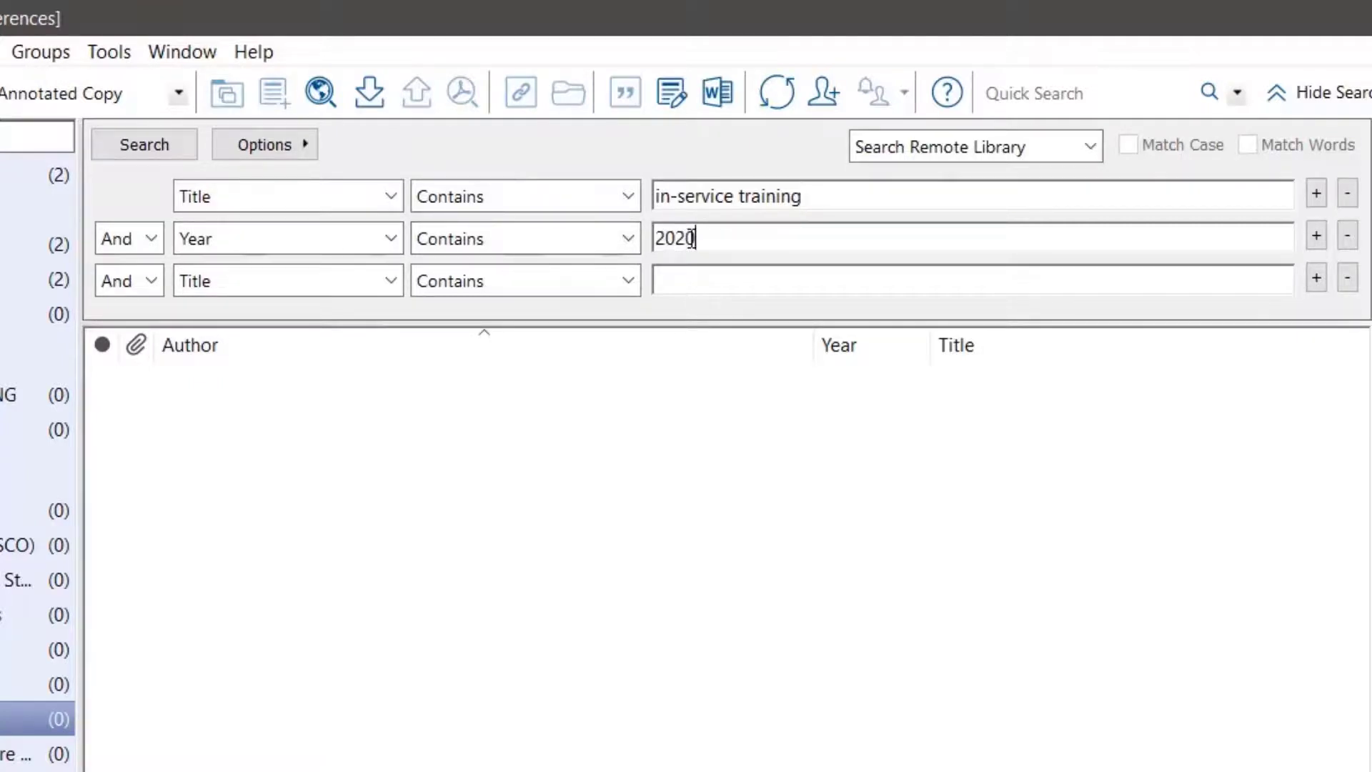
key("Return")
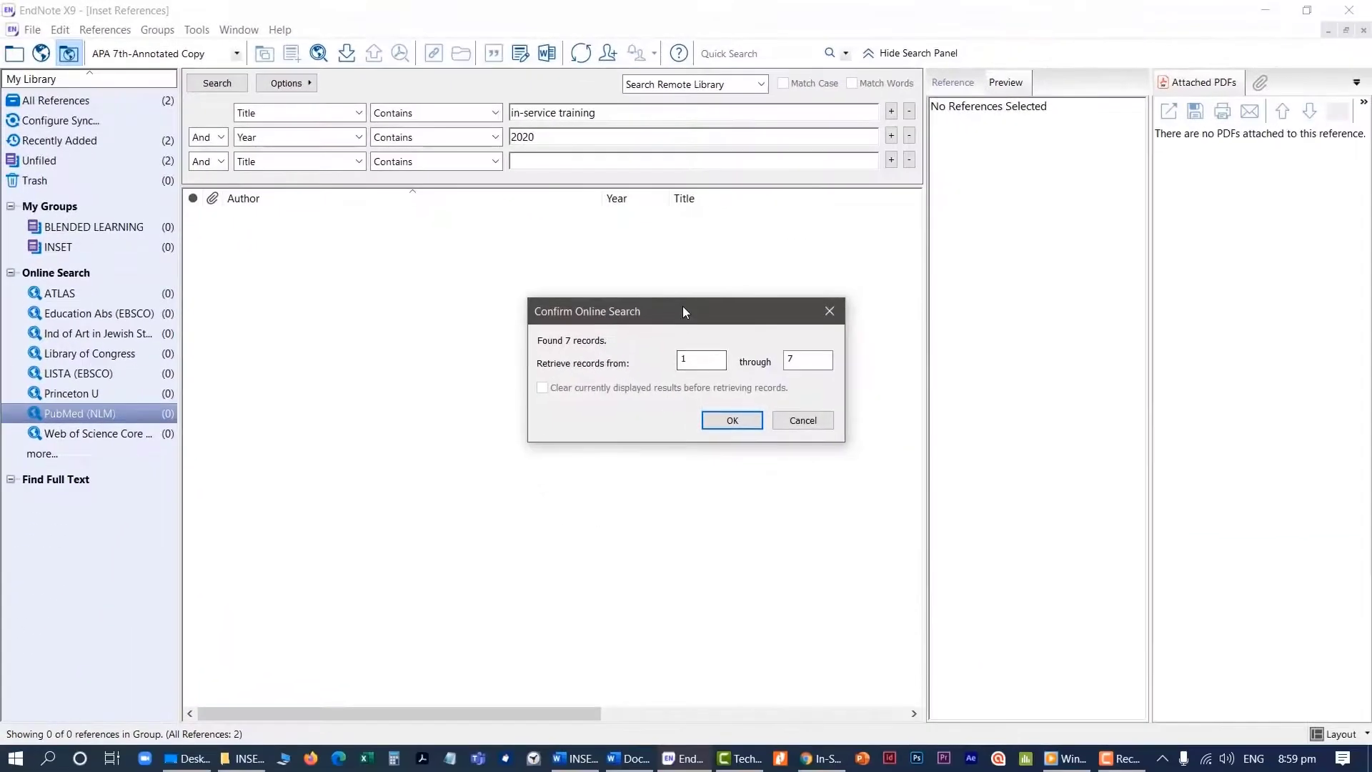
left_click_drag(739, 357, 623, 381)
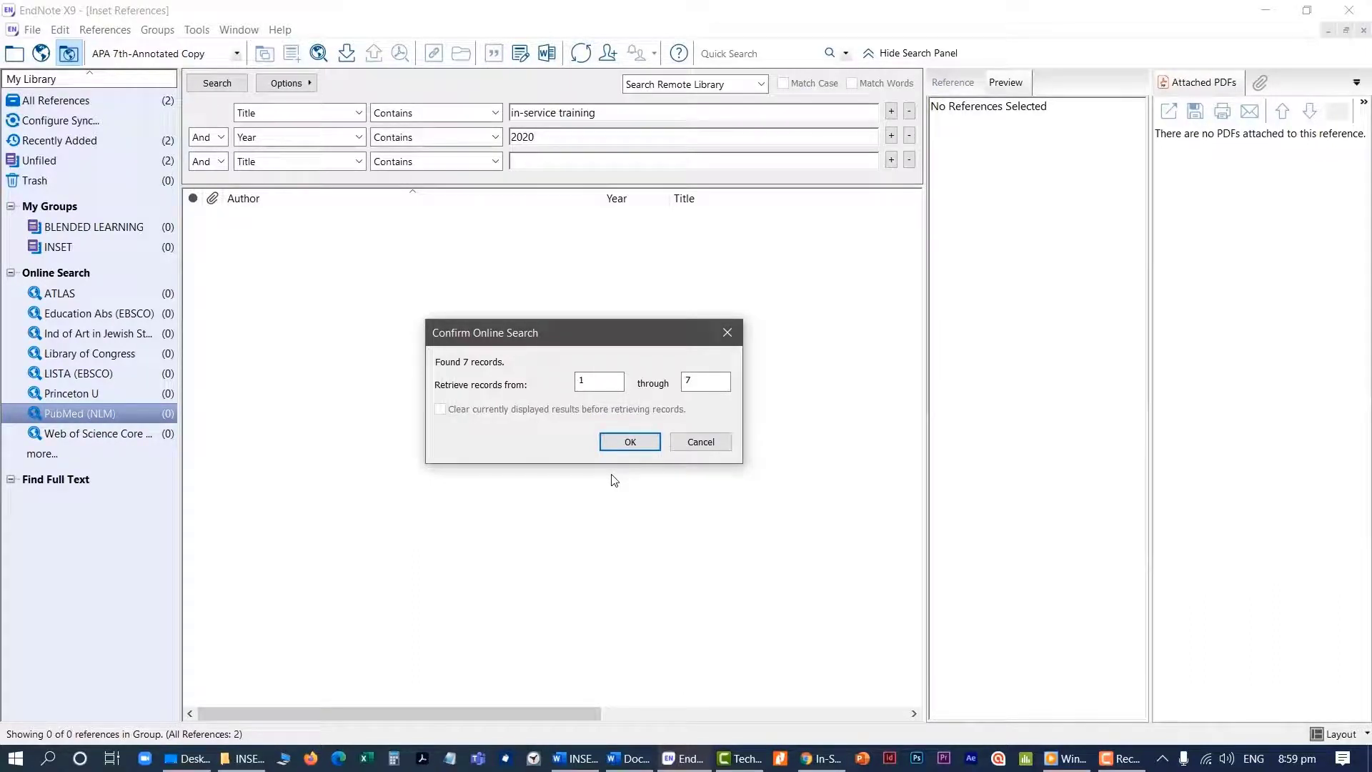
left_click(627, 443)
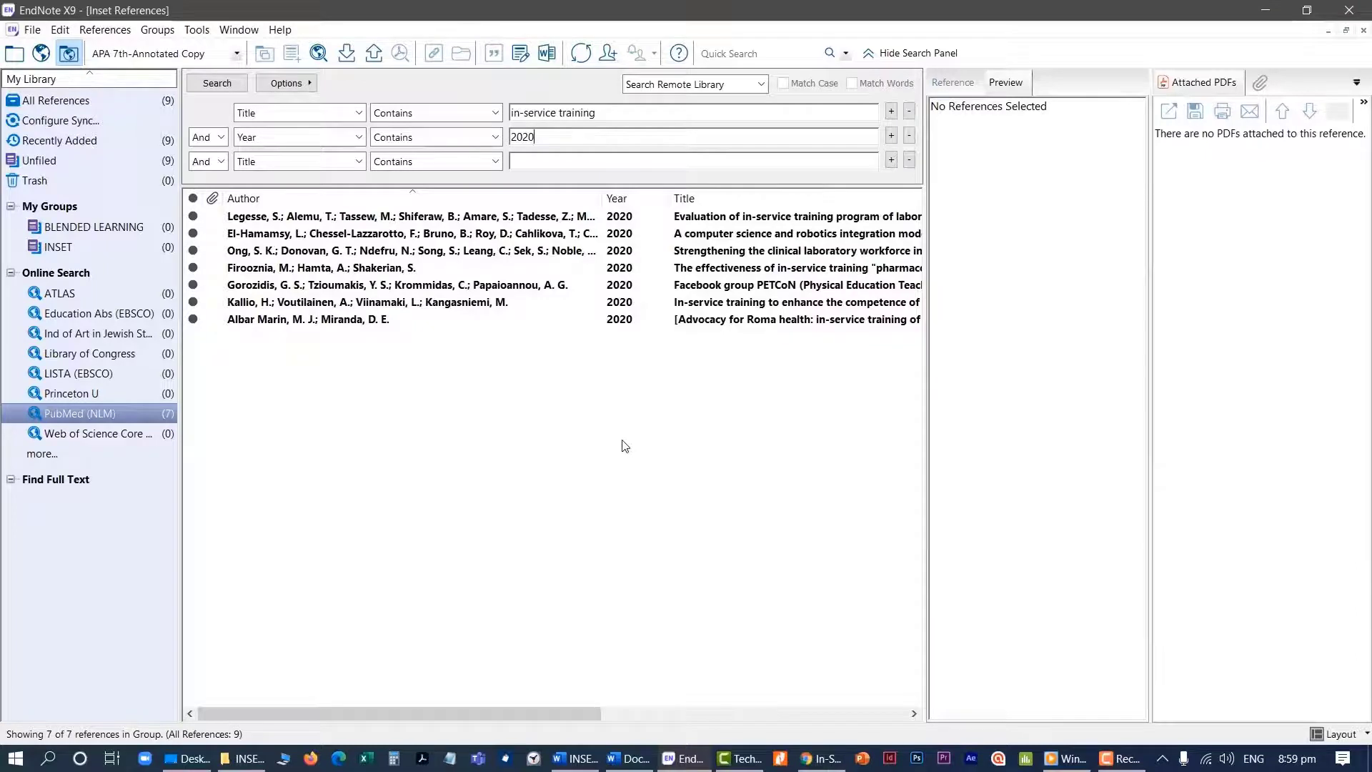
Add the reference evaluating in-service training of laboratory professionals to the INSET group, and view the group
left_click(449, 218)
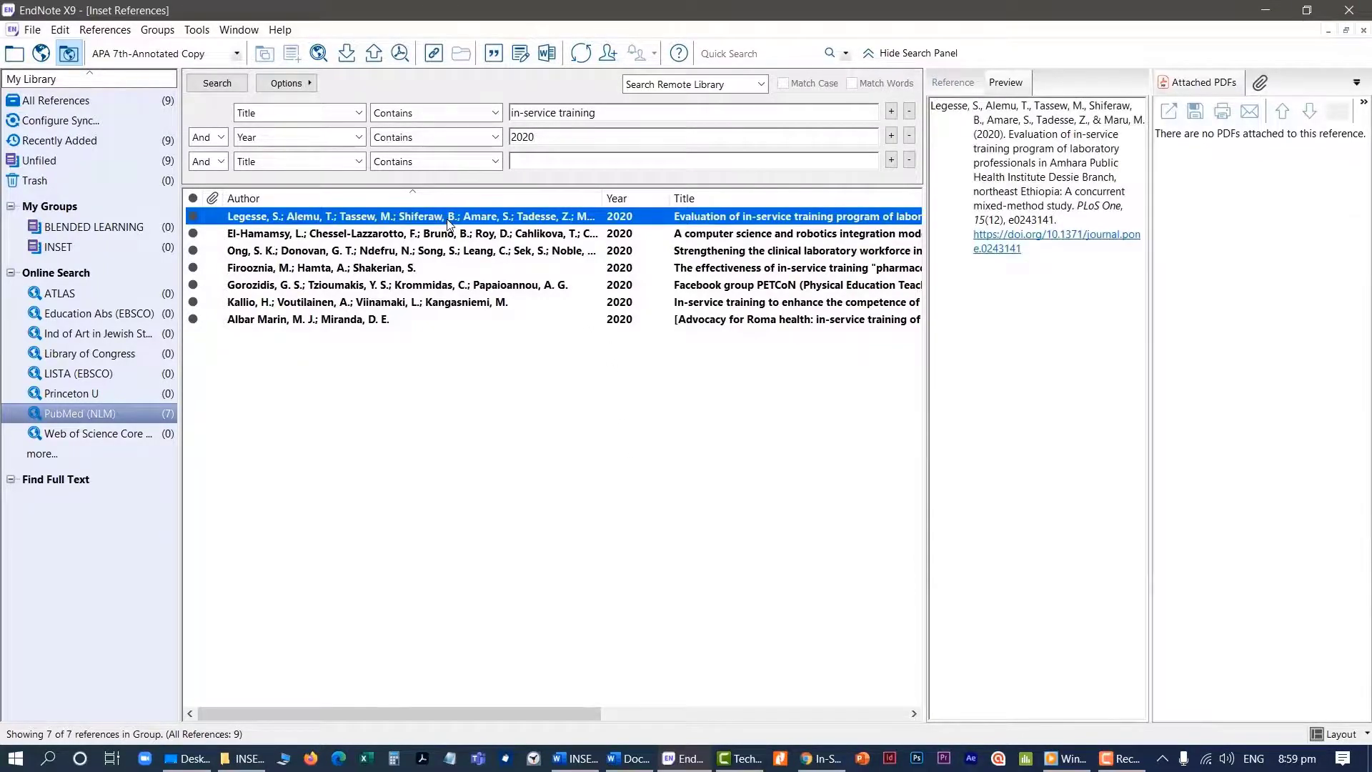
right_click(448, 218)
mouse_move(554, 299)
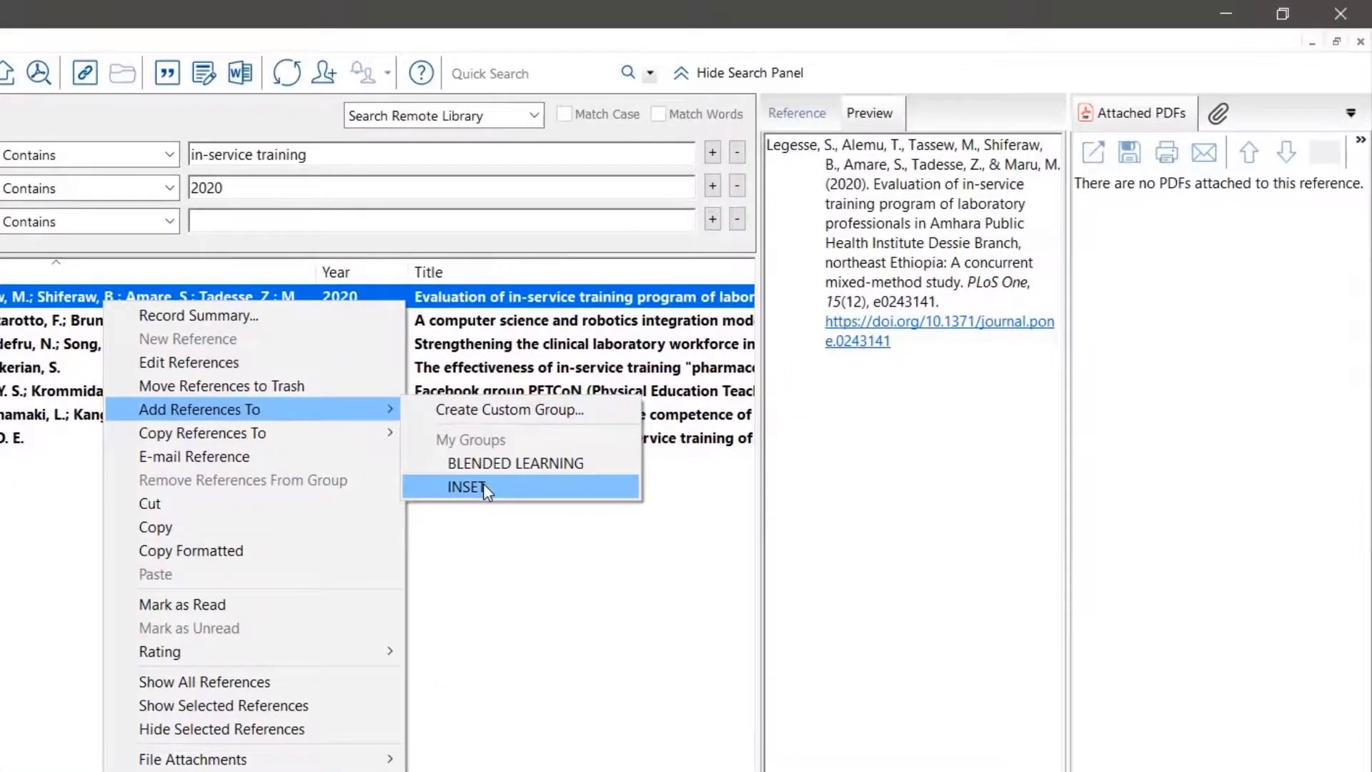
left_click(480, 486)
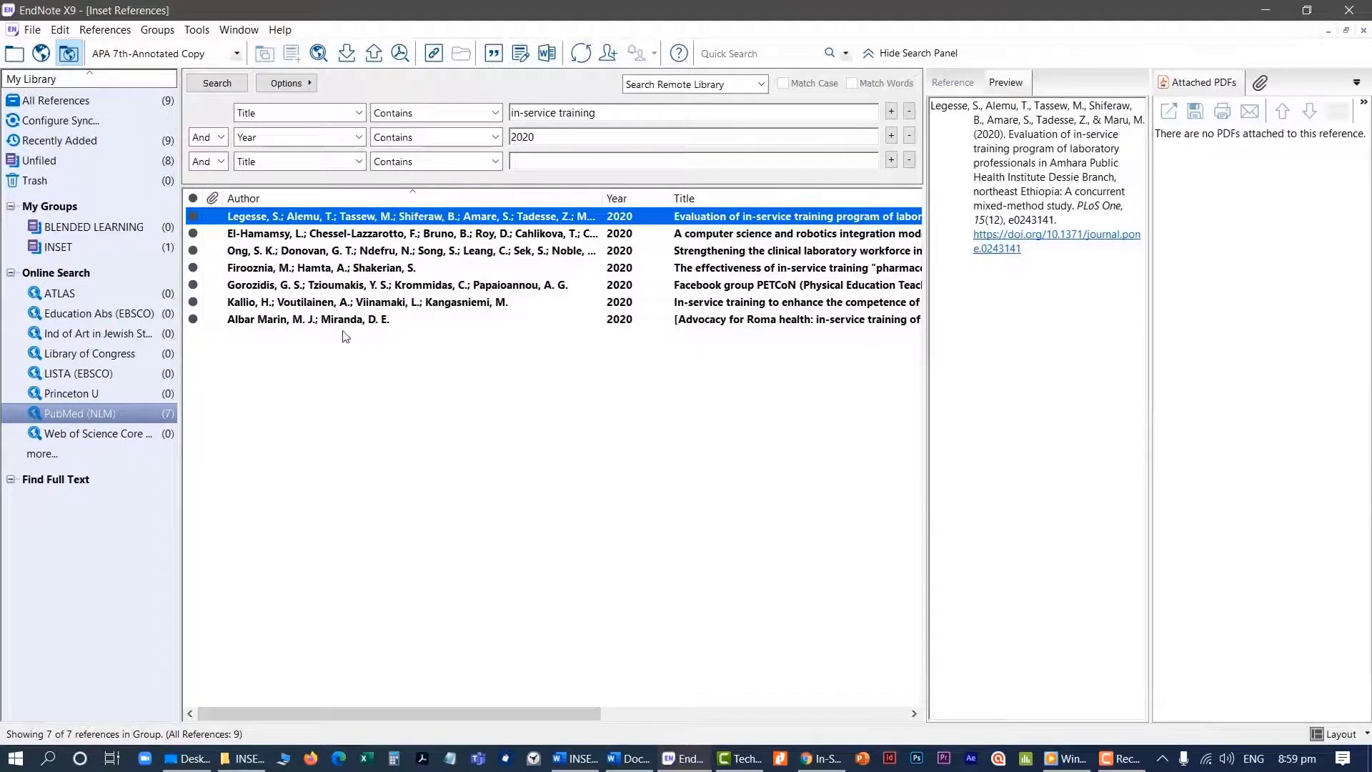
left_click(68, 250)
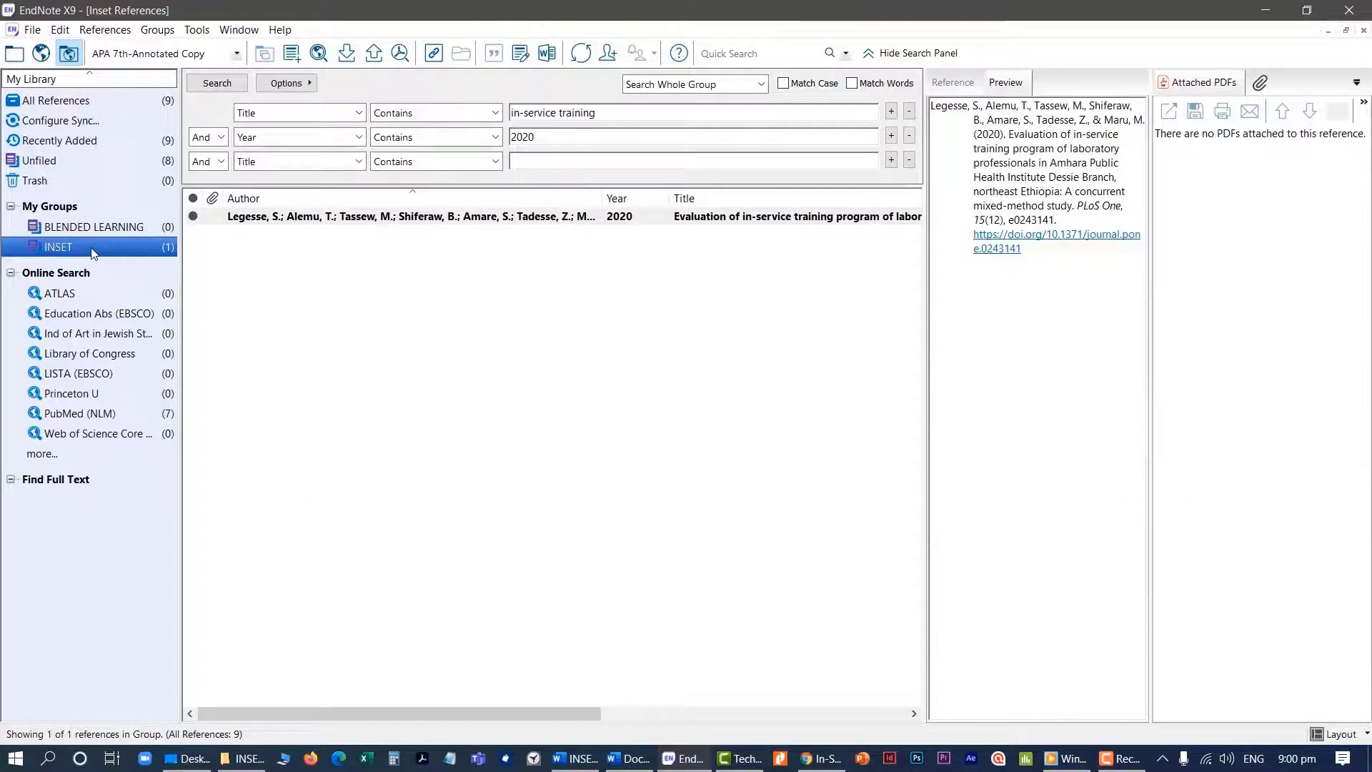
Add the PubMed references on computer science and robotics integration, Facebook group PETCoN, and clinical laboratory workforce to the INSET group together
left_click(80, 413)
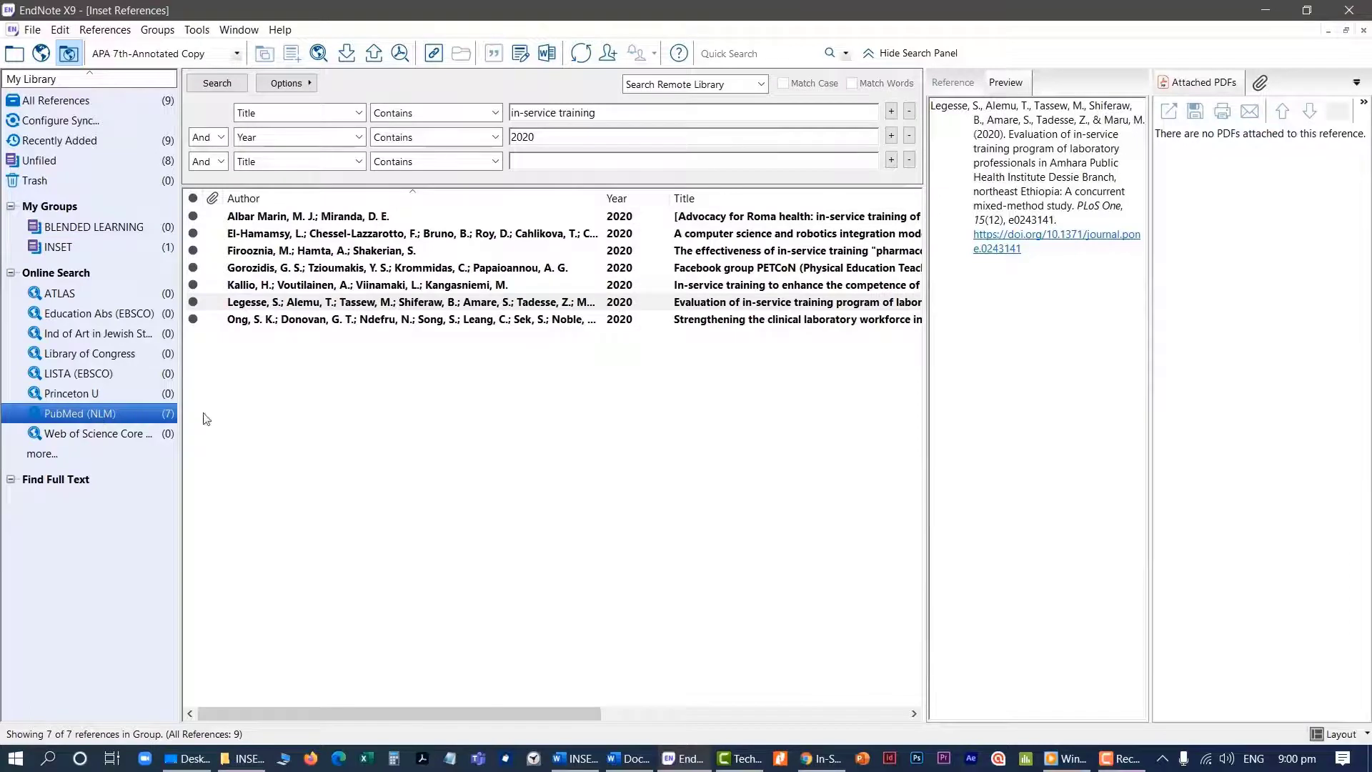
left_click(354, 234)
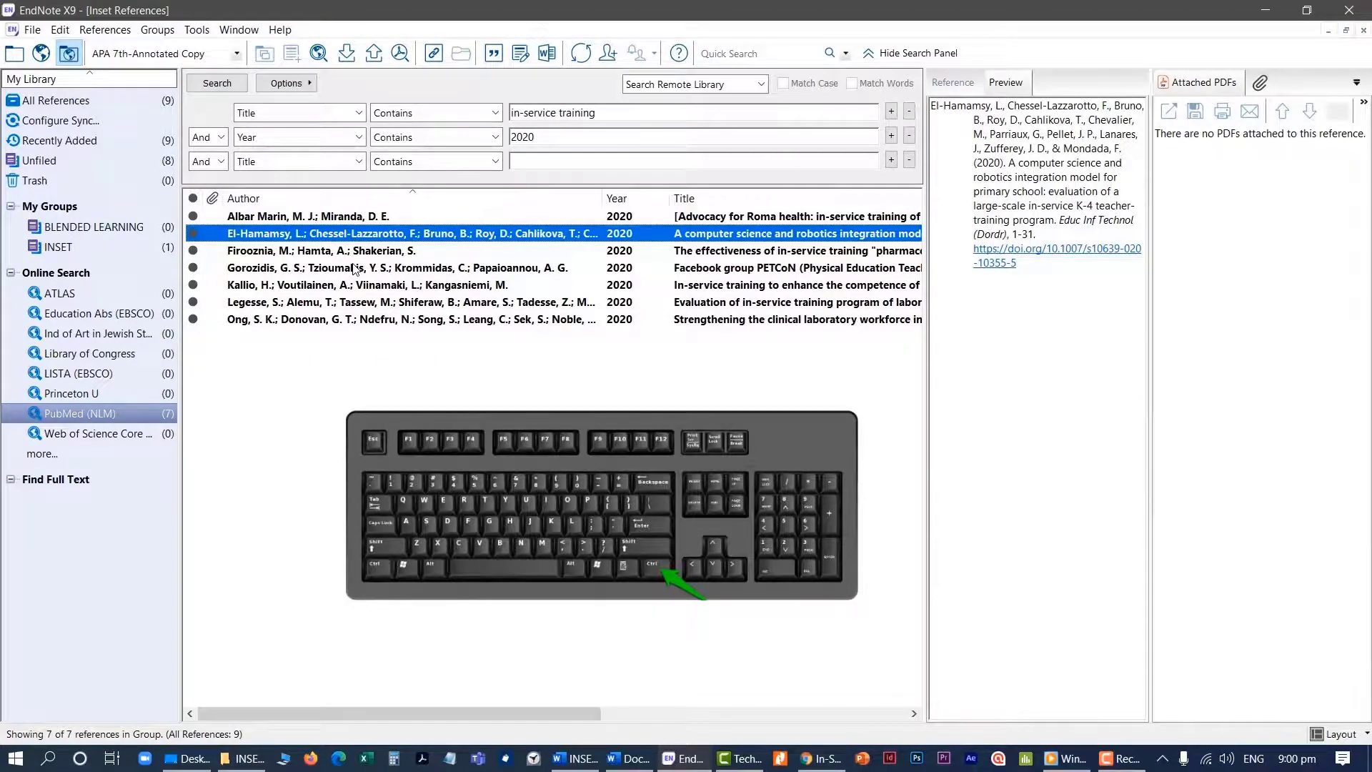
left_click(353, 268, "ctrl")
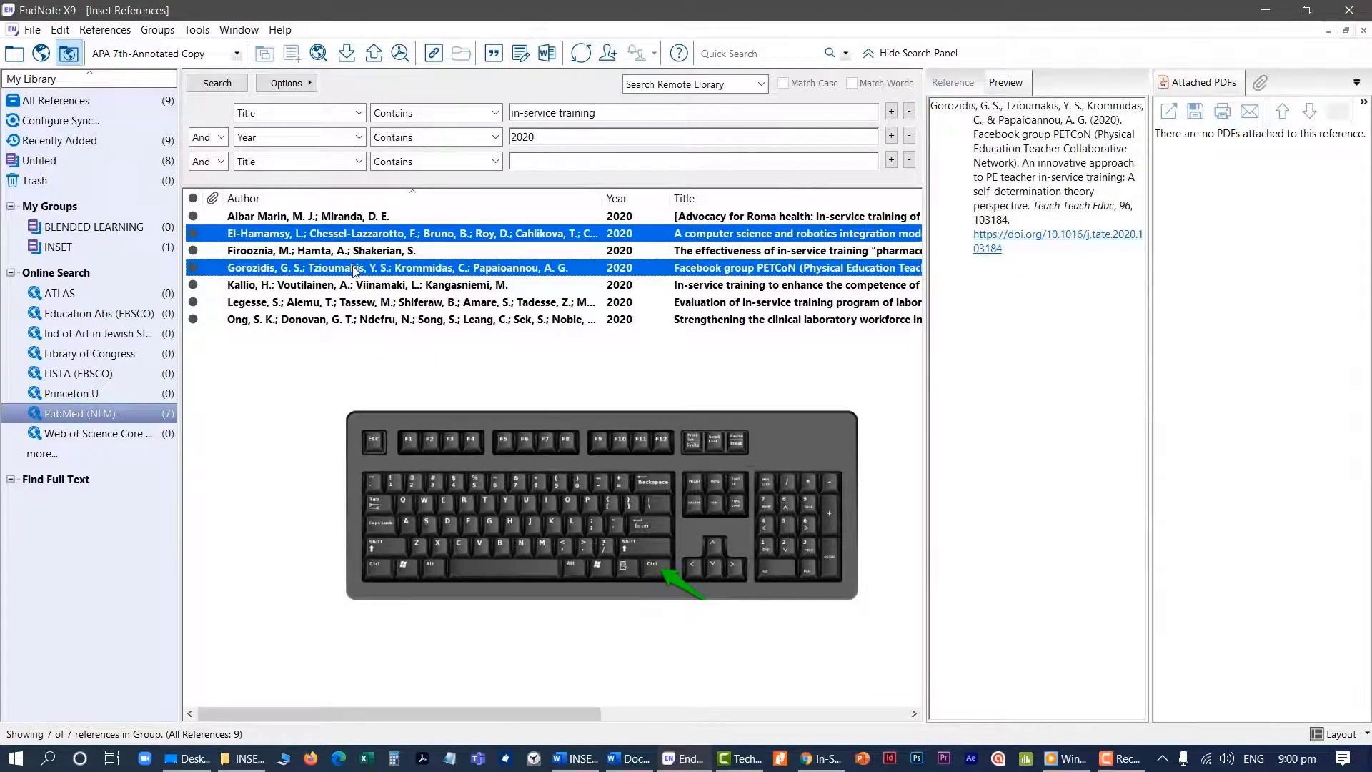
left_click(358, 319, "ctrl")
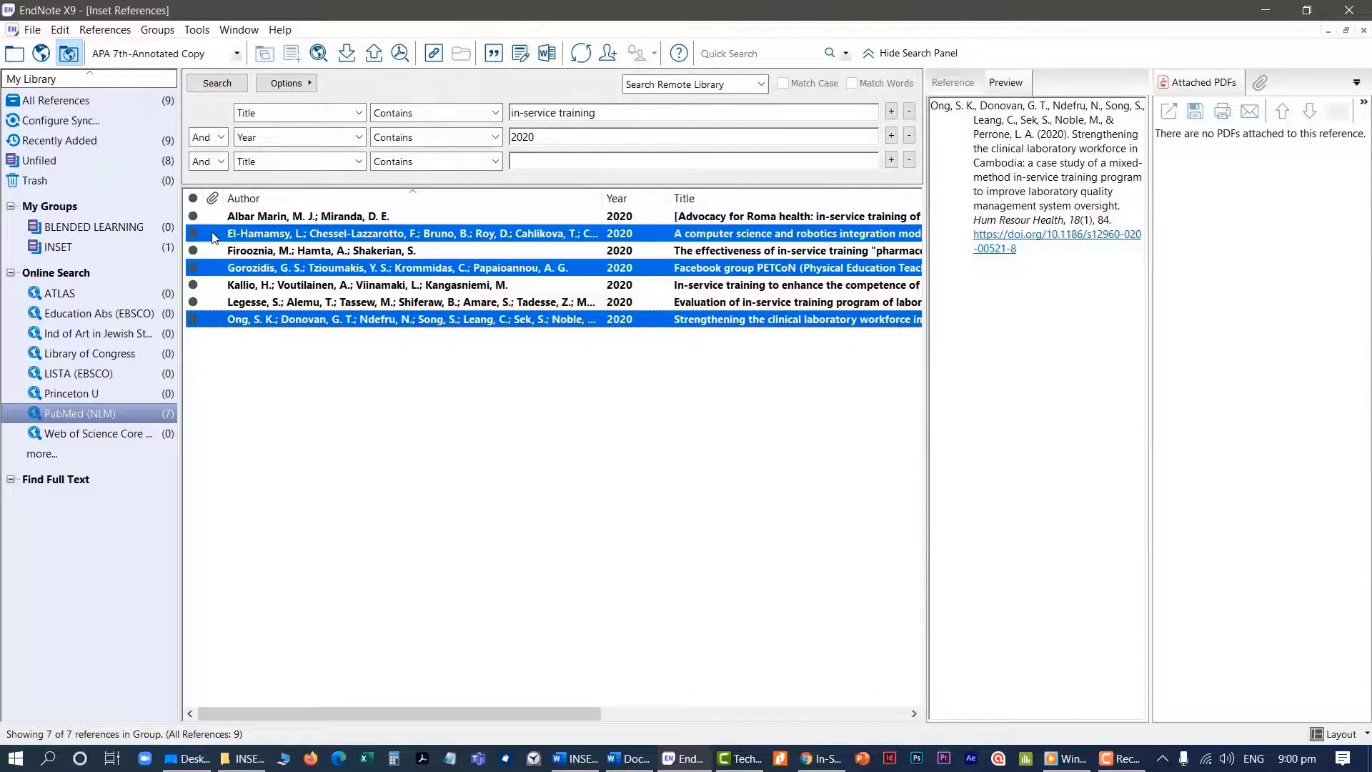
left_click_drag(214, 237, 106, 251)
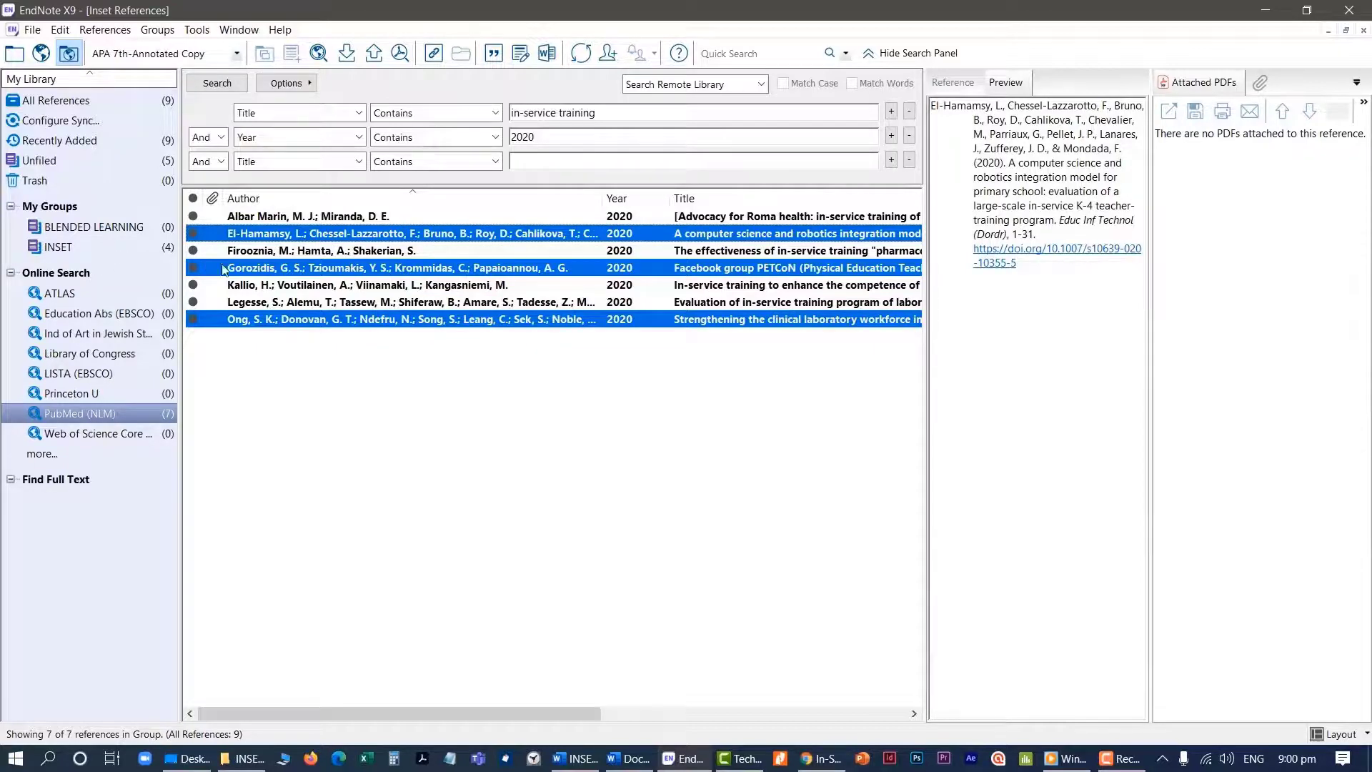
Examine the reference fields, keywords and abstract of the article on in-service training for health and social care professionals
left_click(318, 287)
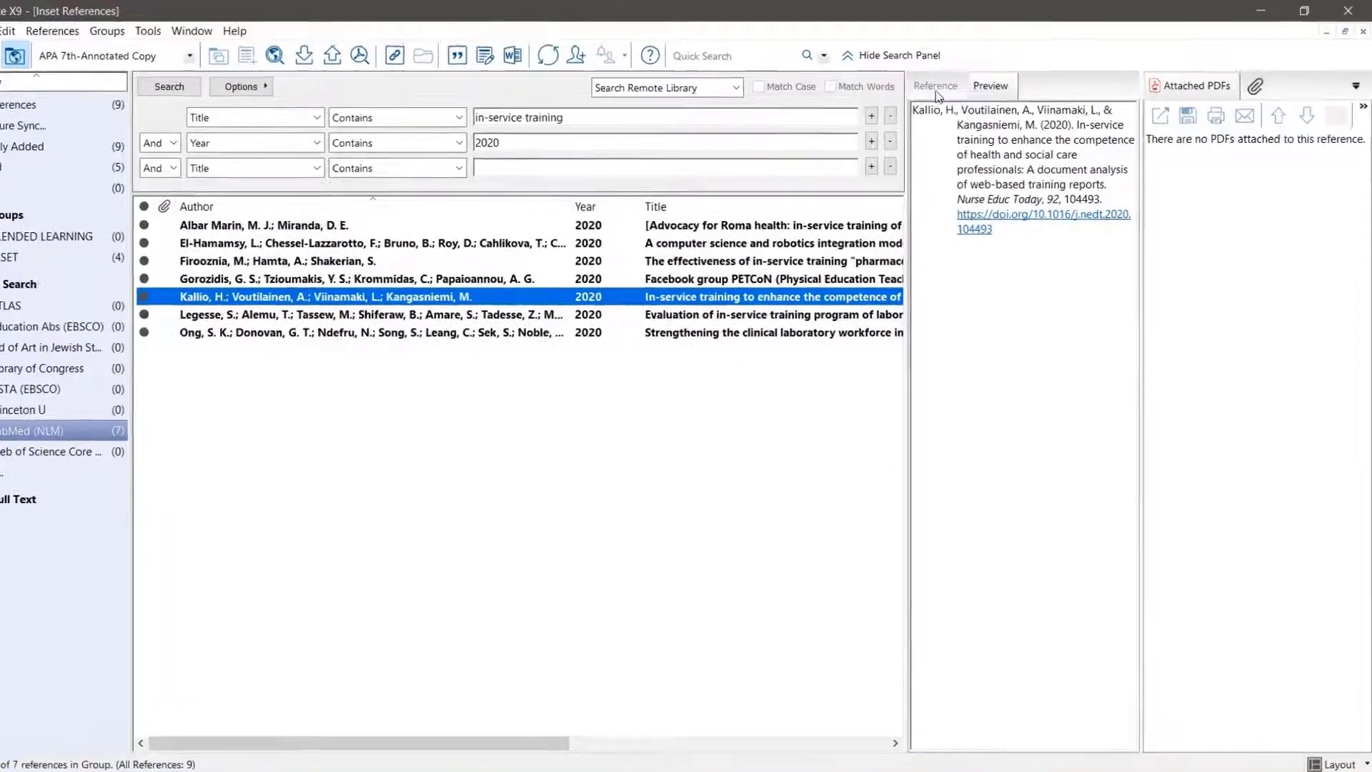
left_click(938, 92)
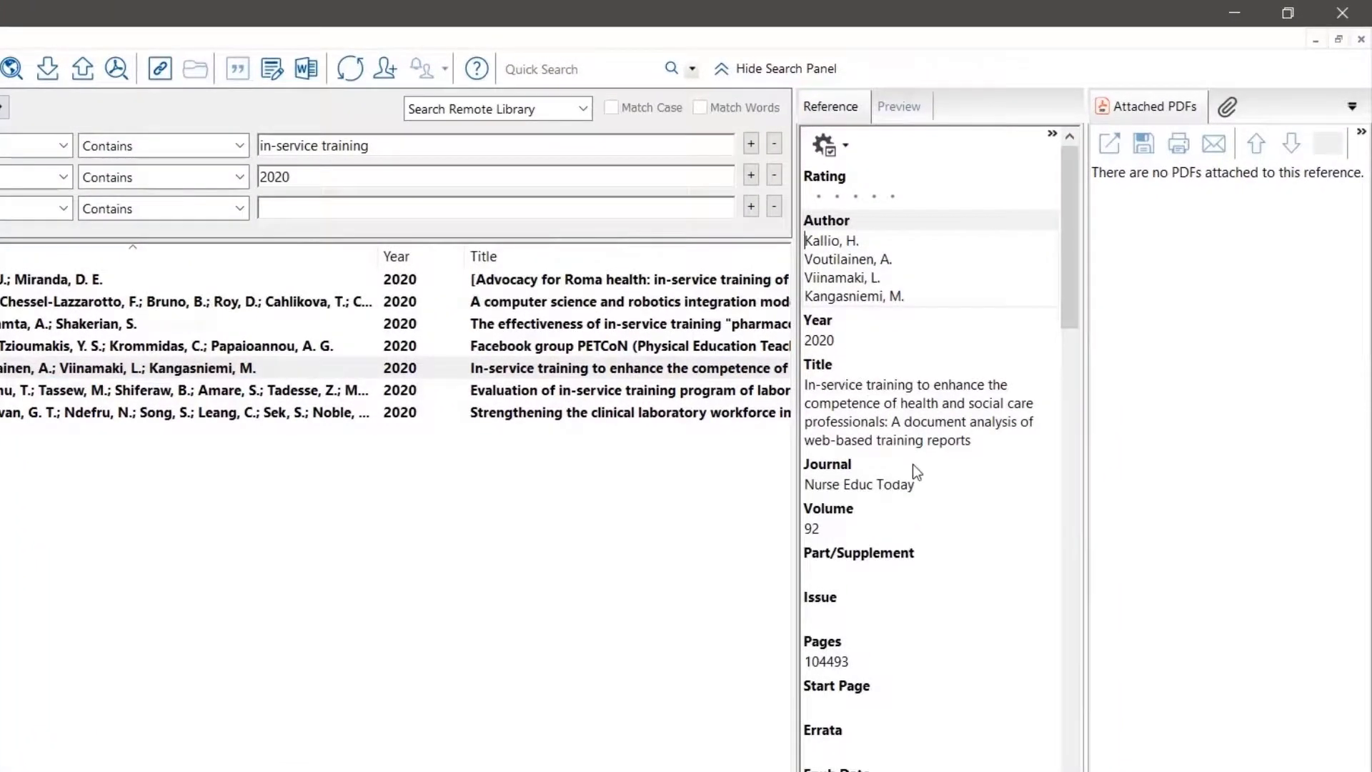
scroll(913, 465, "down", 1)
scroll(914, 465, "down", 10)
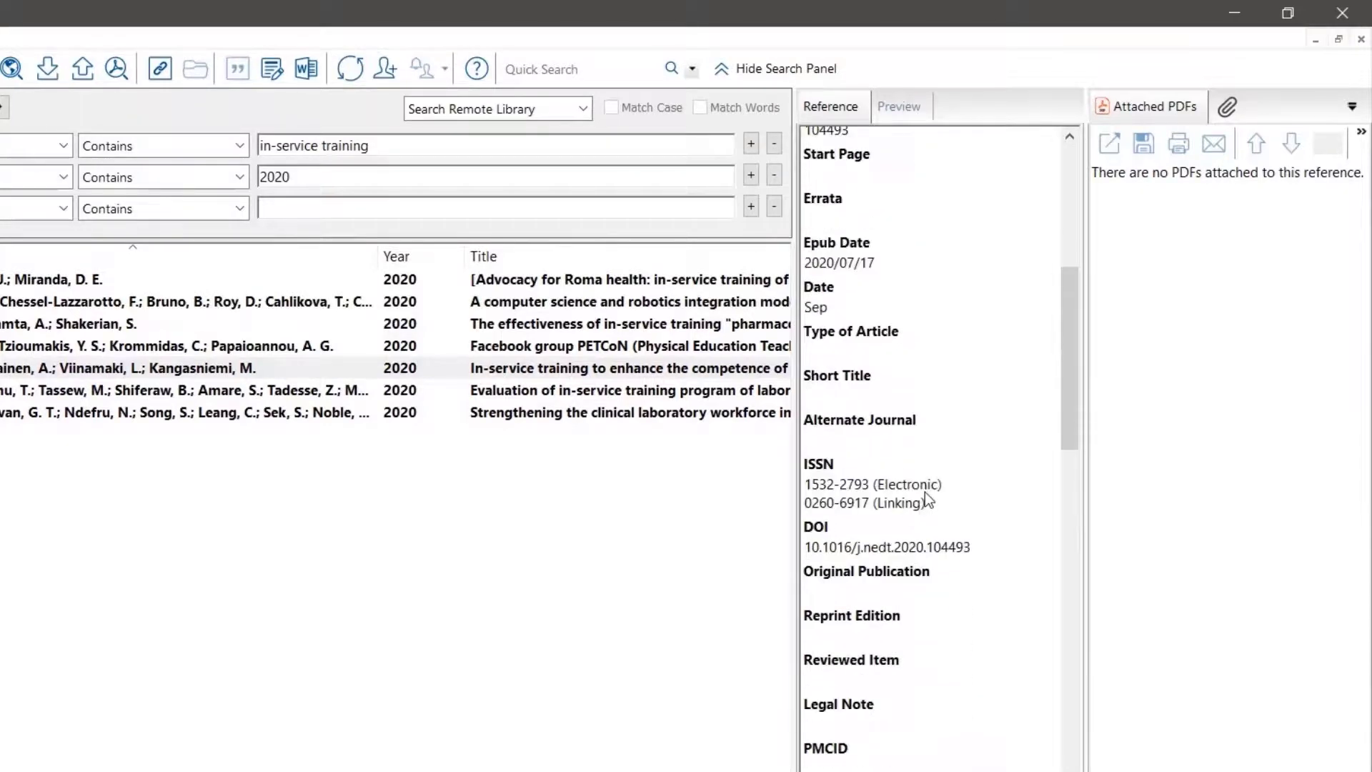
scroll(928, 494, "down", 6)
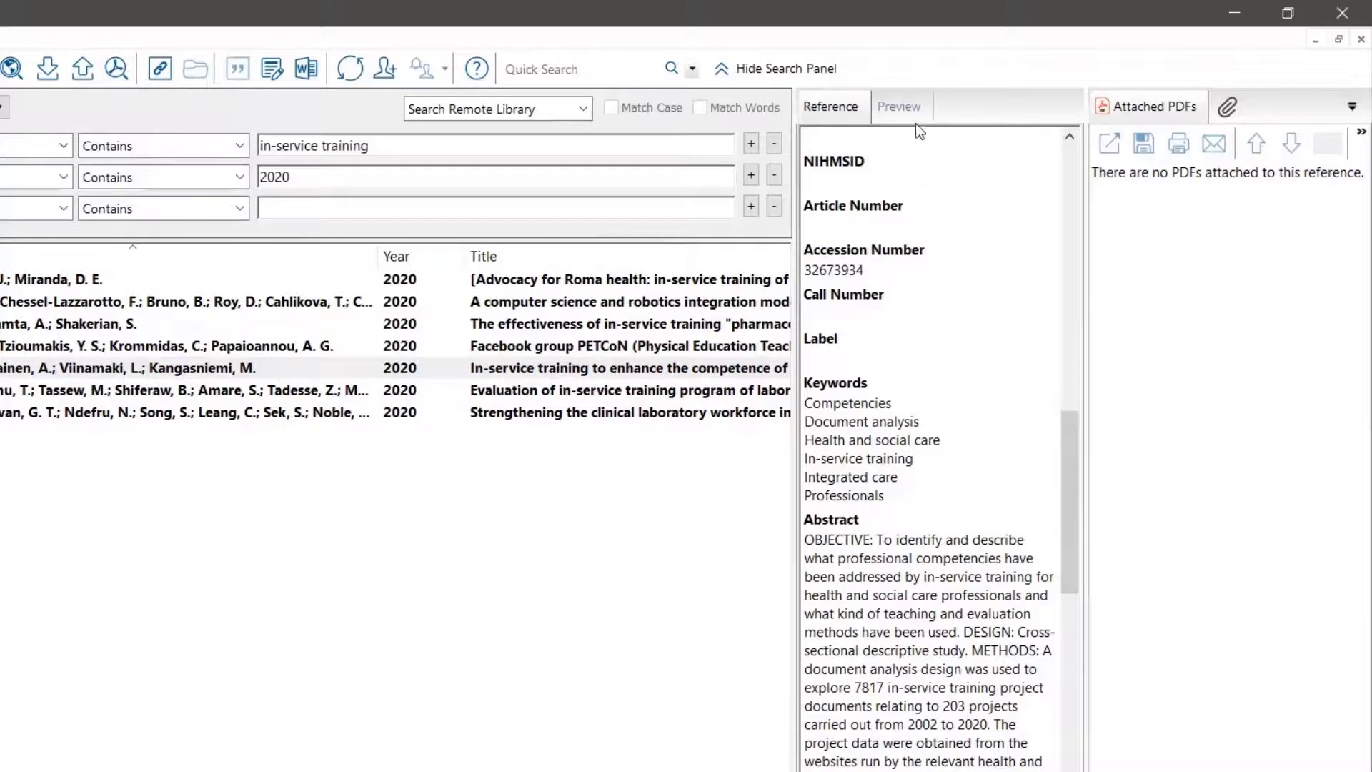
Return to the formatted citation preview and switch the output style to Harvard
left_click(900, 107)
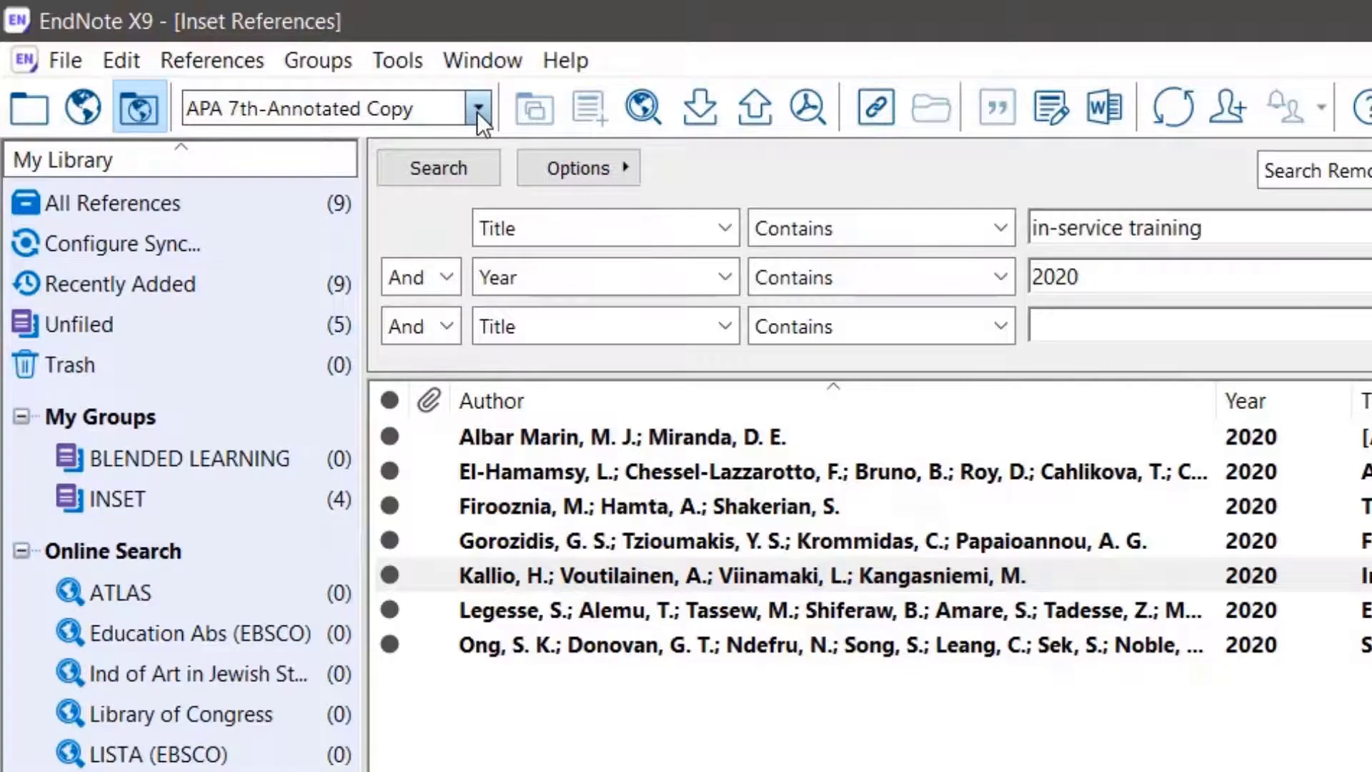
left_click(477, 112)
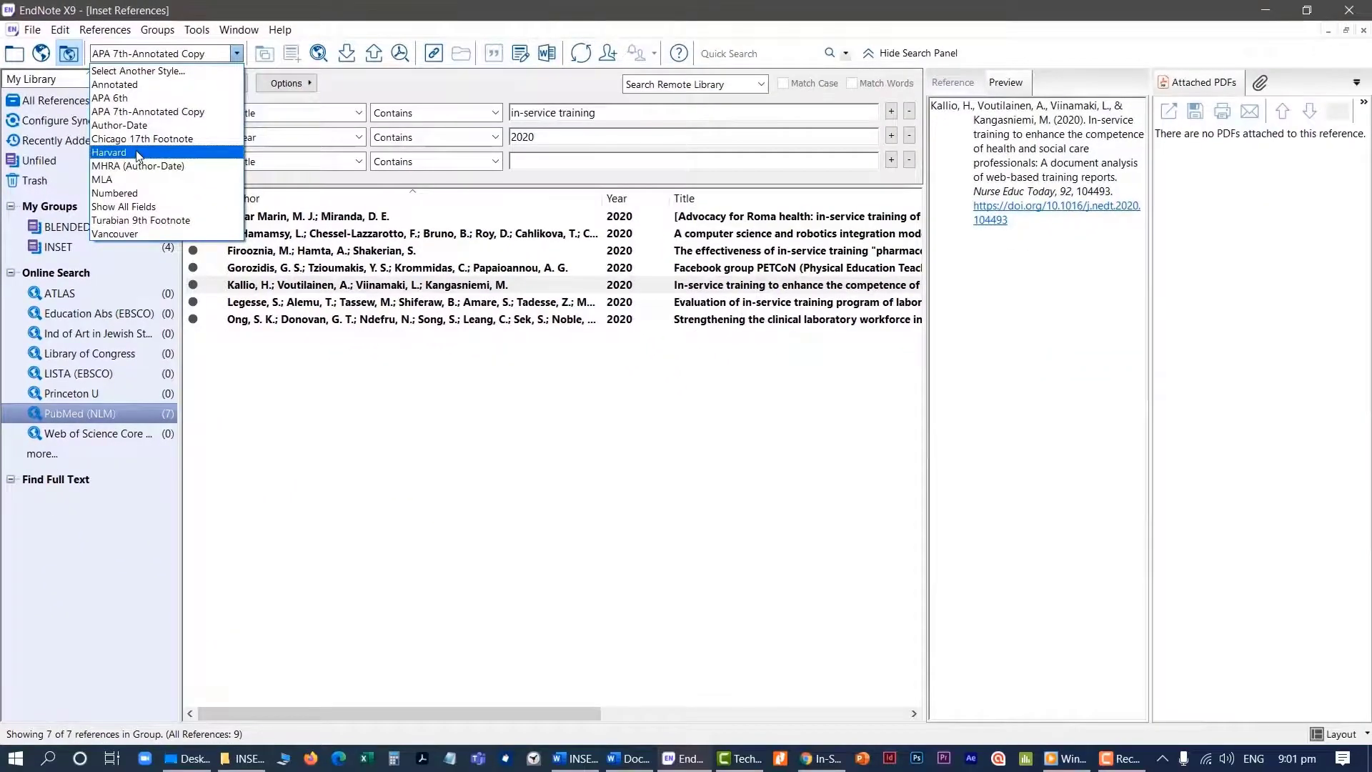
left_click(138, 153)
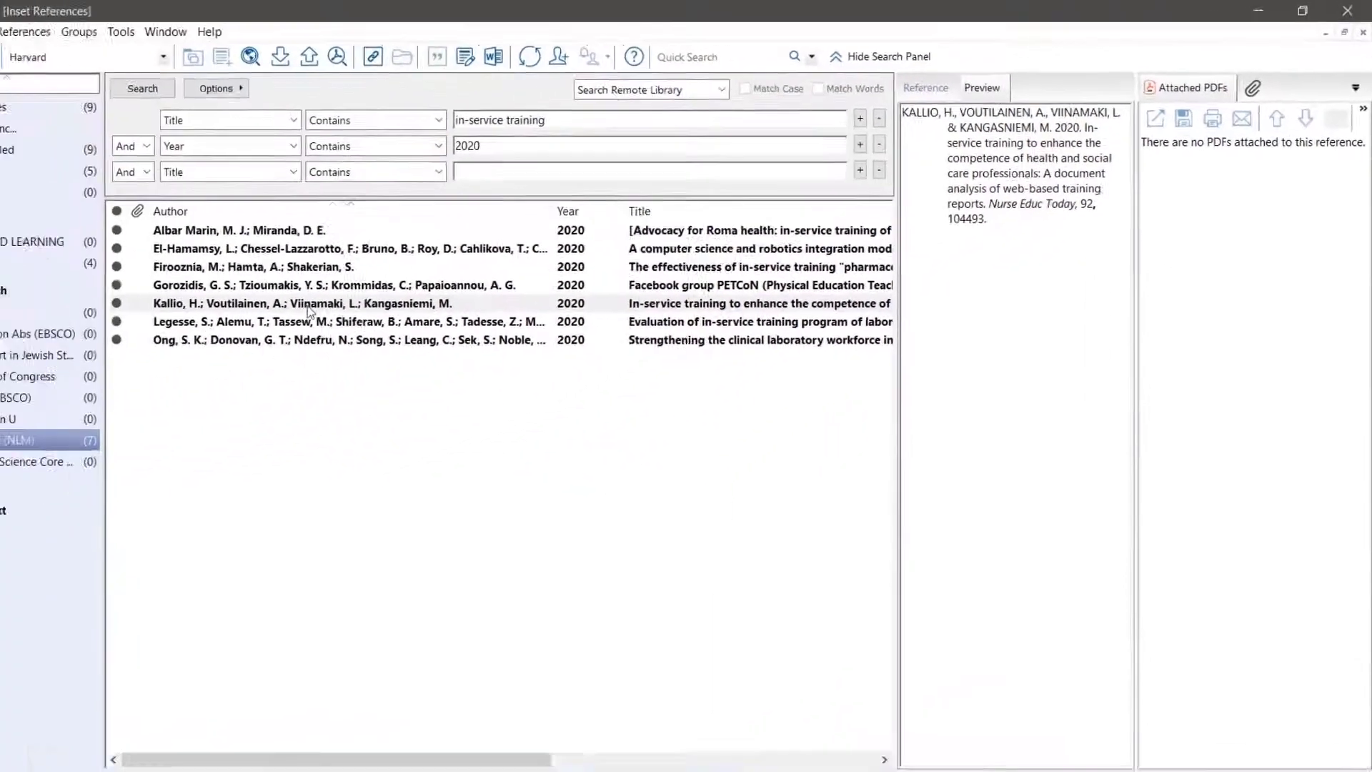
Find the full texts of all PubMed references from the 2020 in-service training search, and clear the selection
left_click(361, 286)
key("ctrl+a")
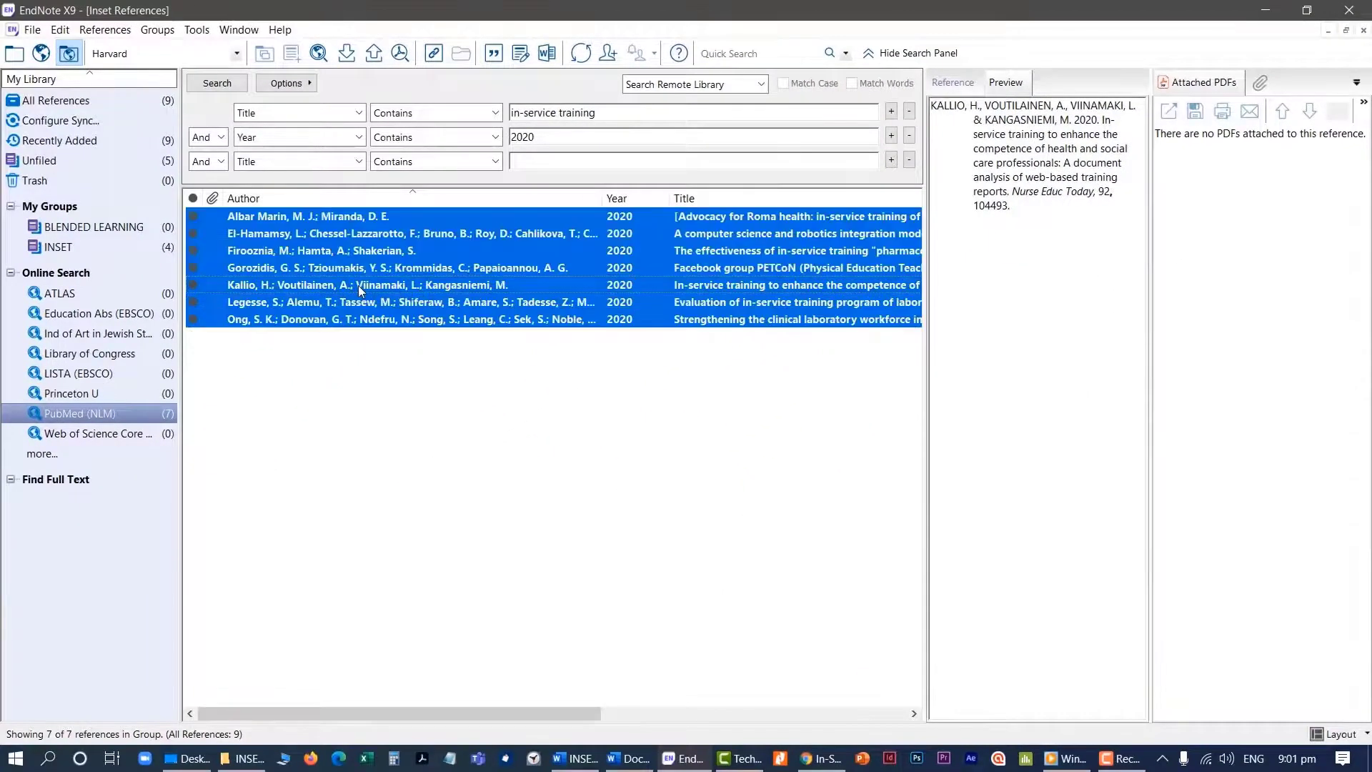
right_click(358, 285)
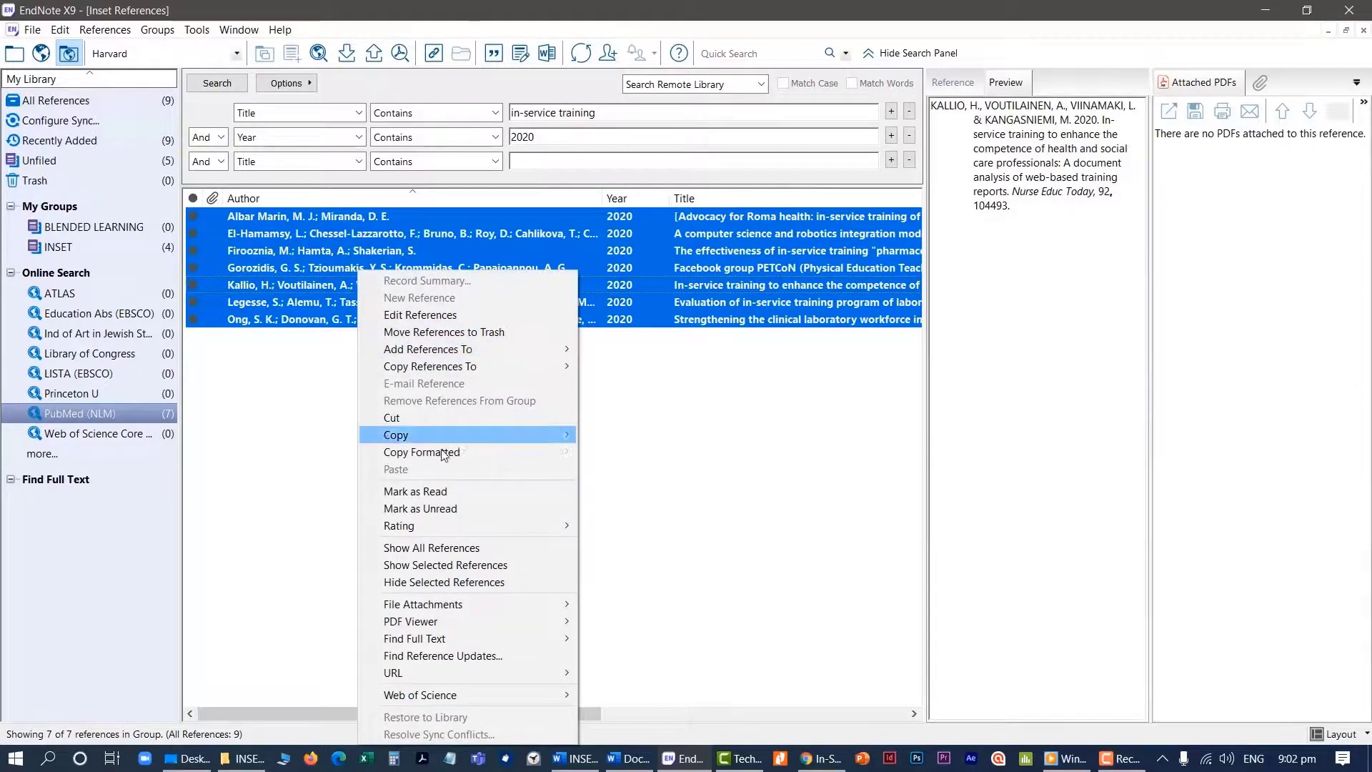
mouse_move(439, 639)
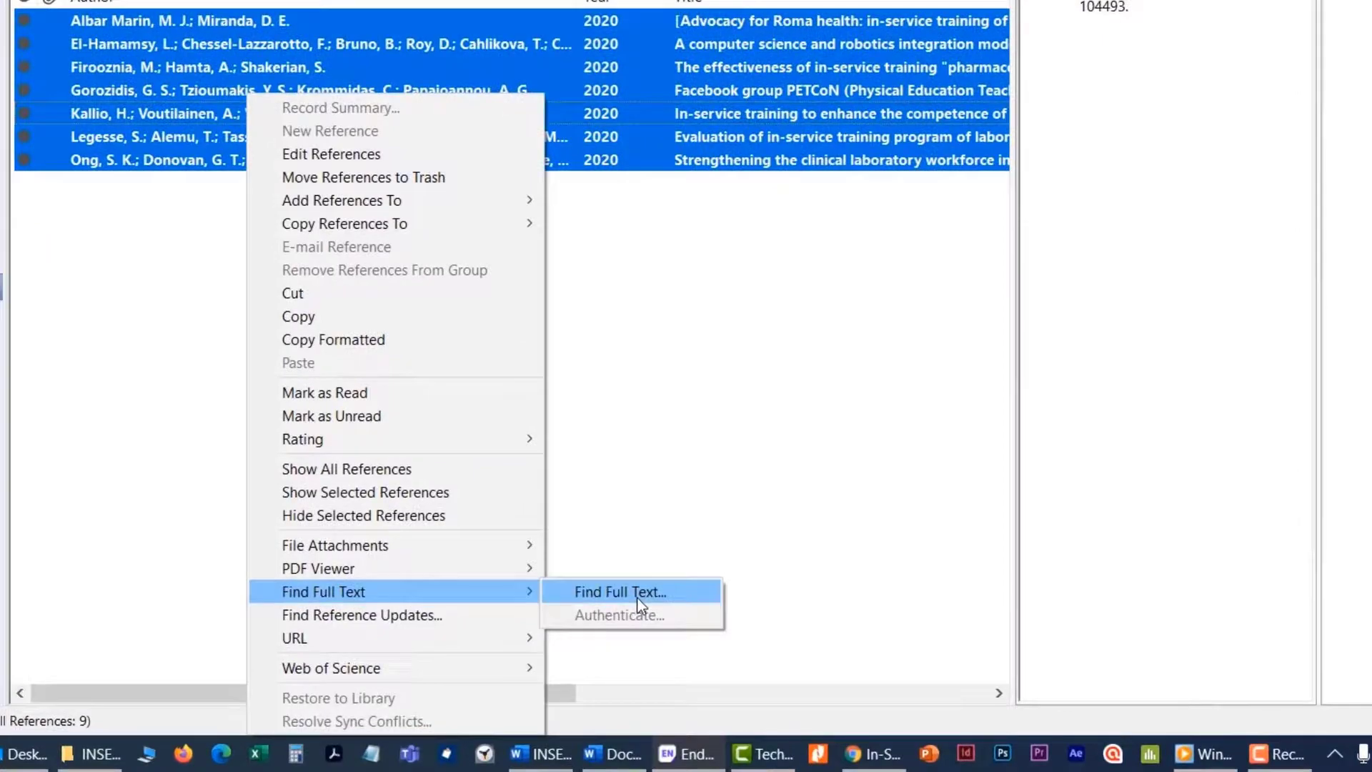
left_click(639, 600)
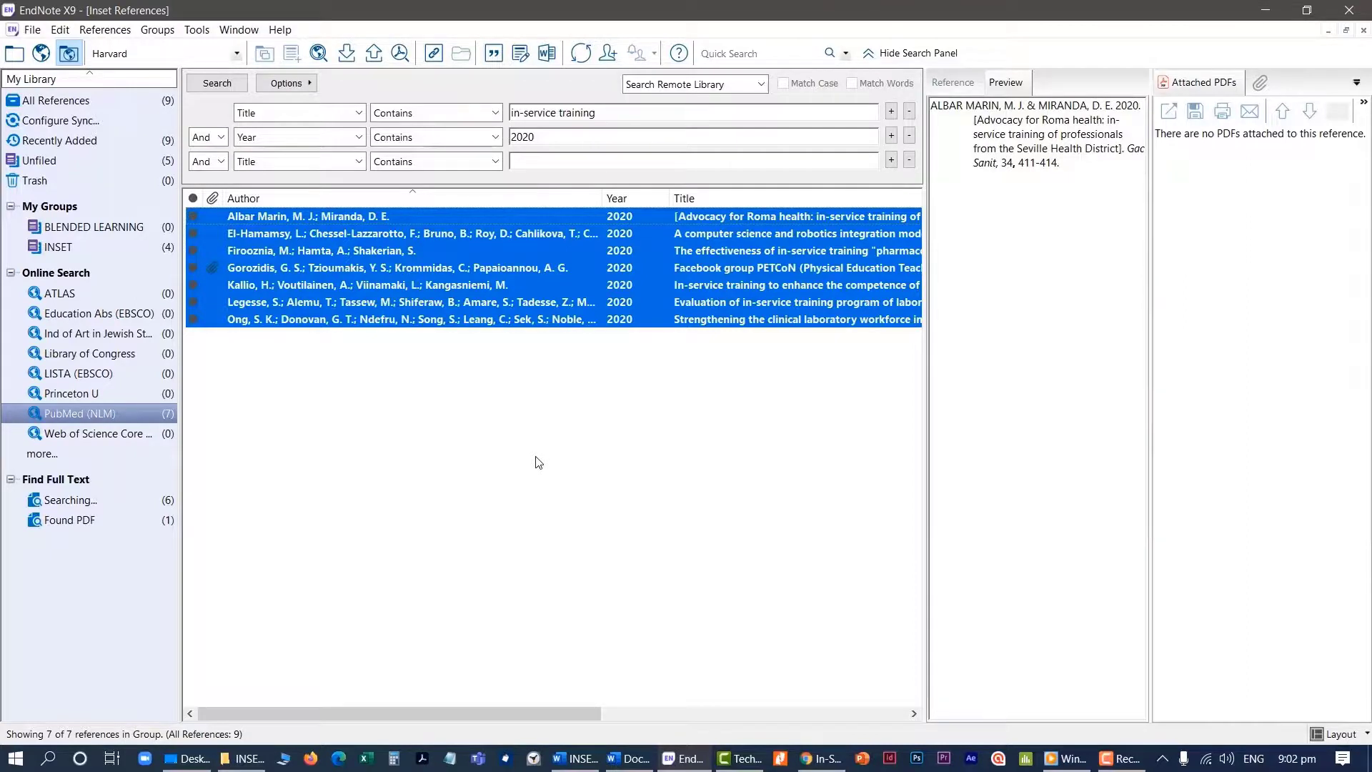
left_click(539, 463)
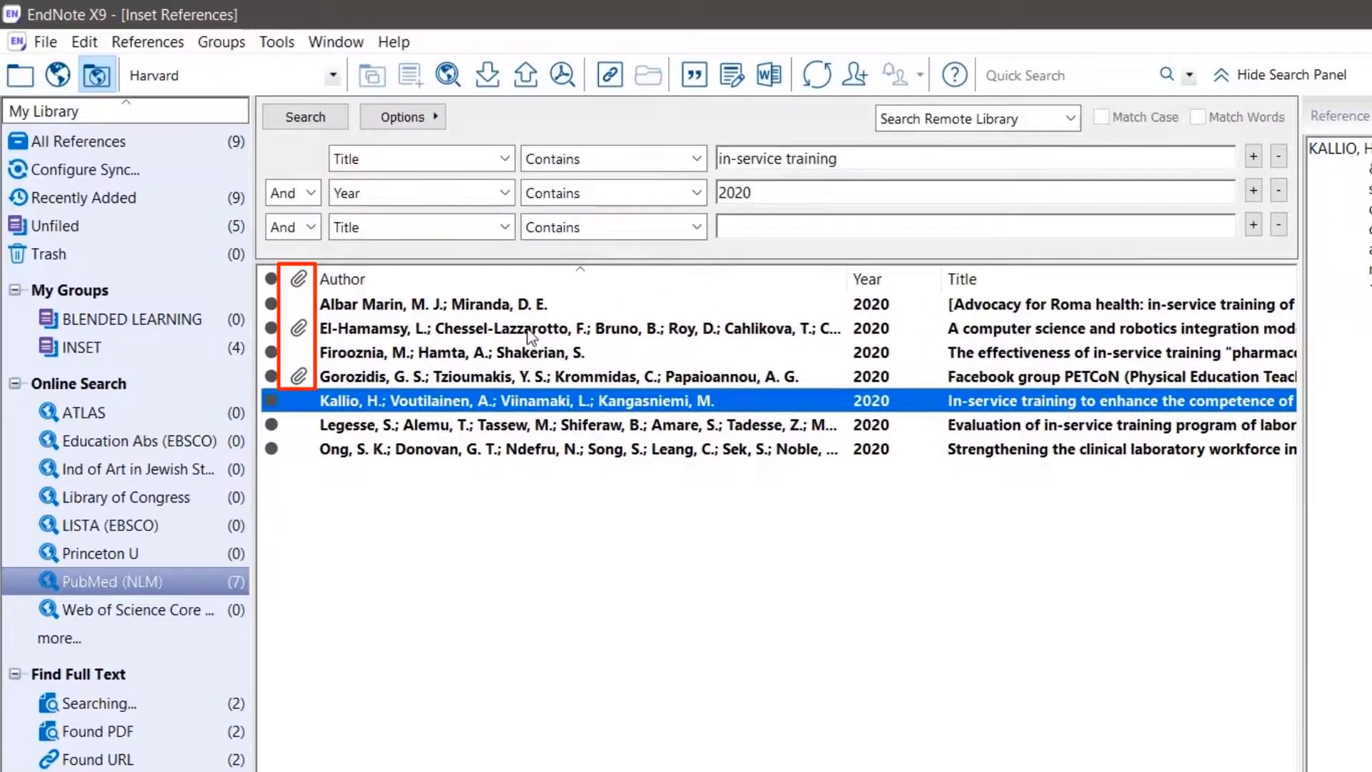
Open the attached PDF of the computer science and robotics integration article in the reference window
left_click(528, 335)
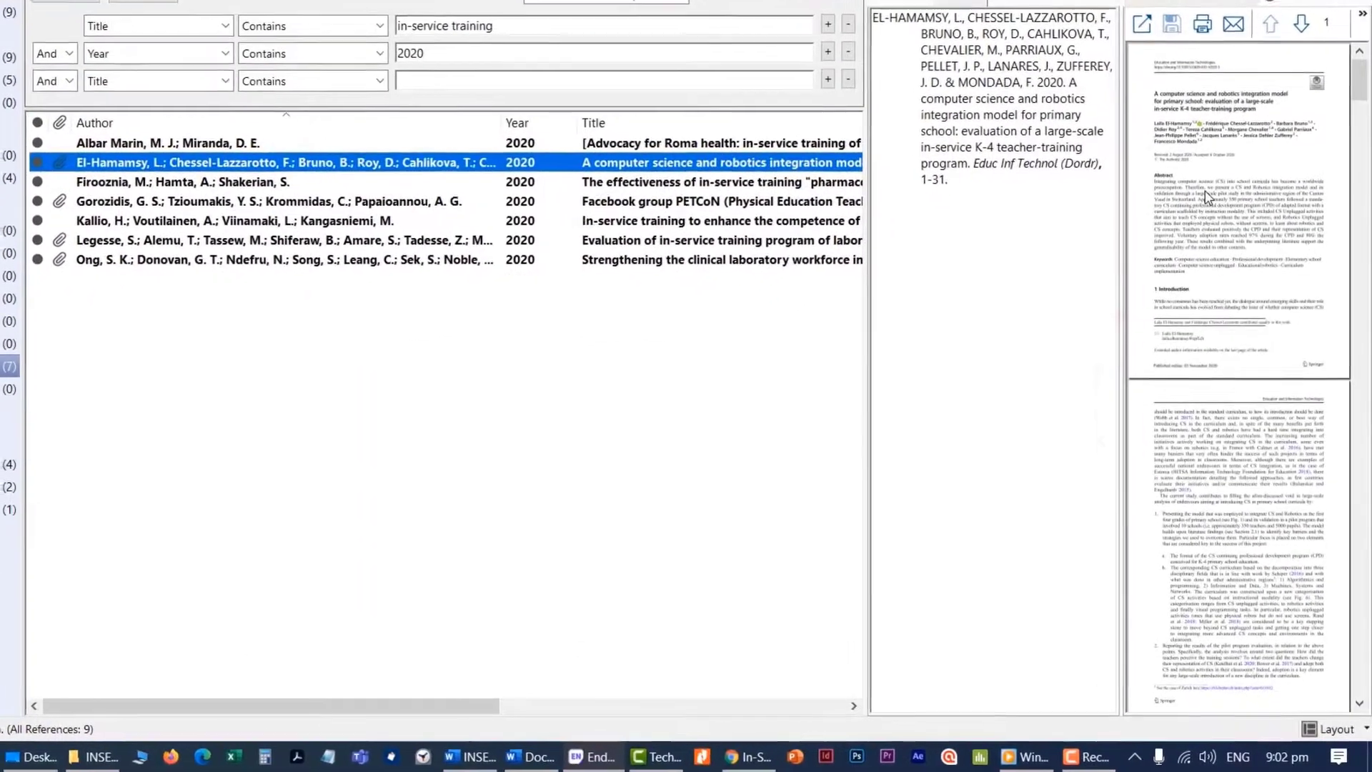
right_click(1206, 196)
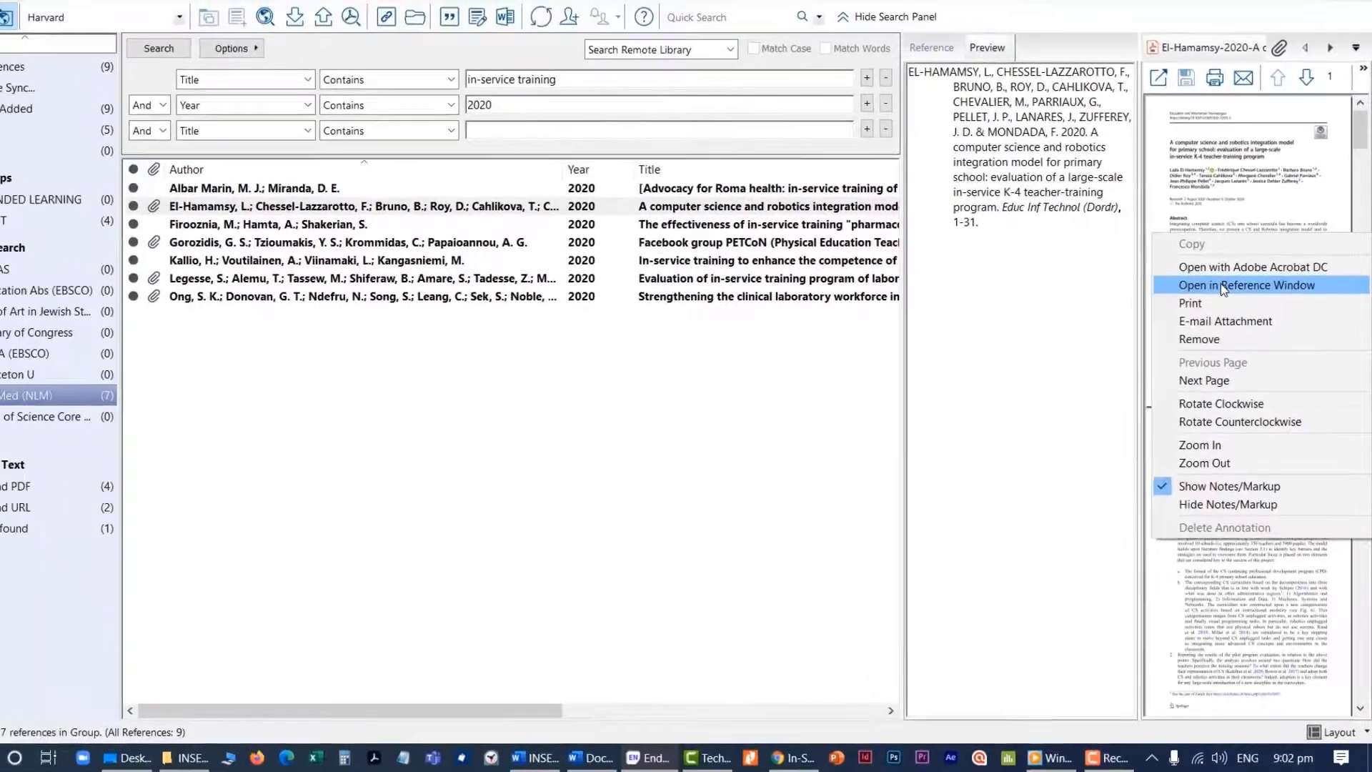
left_click(1209, 247)
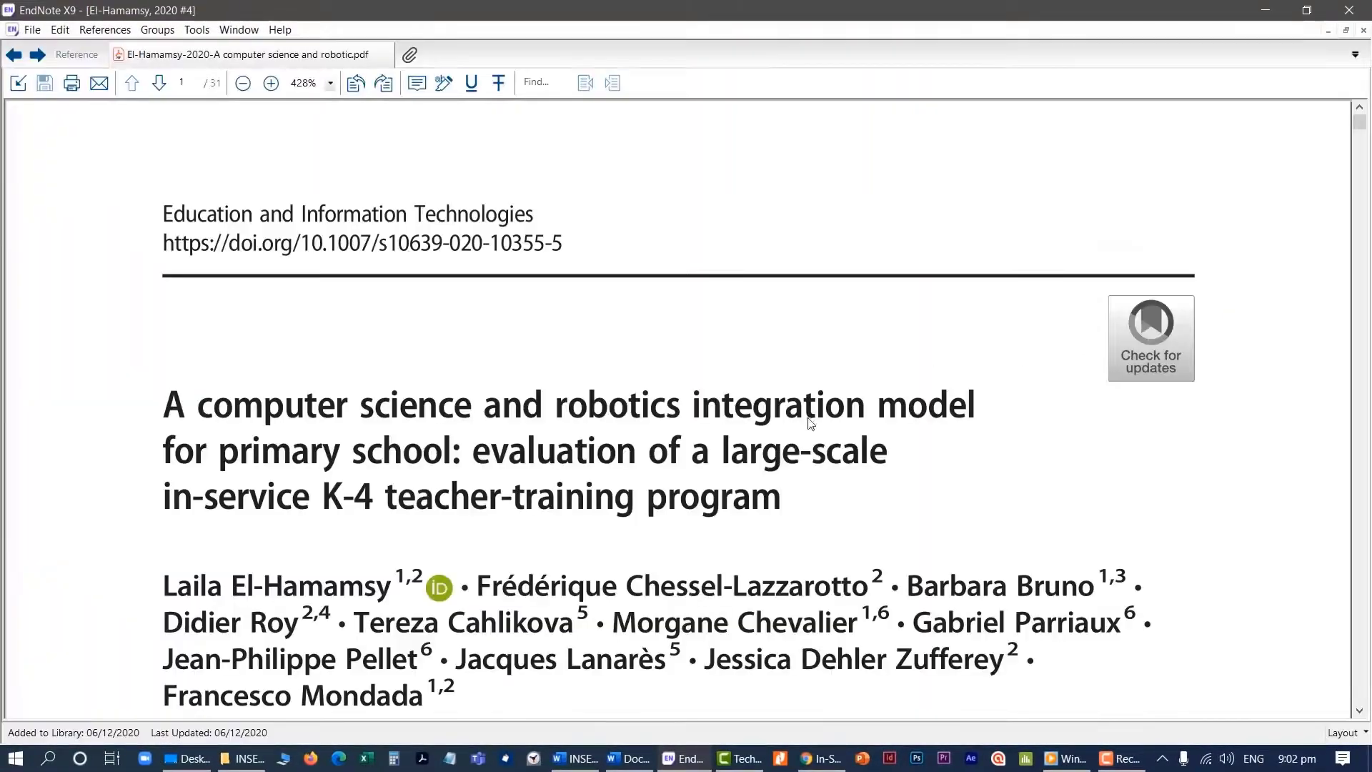
Read through the abstract, keywords and introduction of the computer science and robotics article, and close its PDF to return to the library
scroll(671, 470, "down", 4)
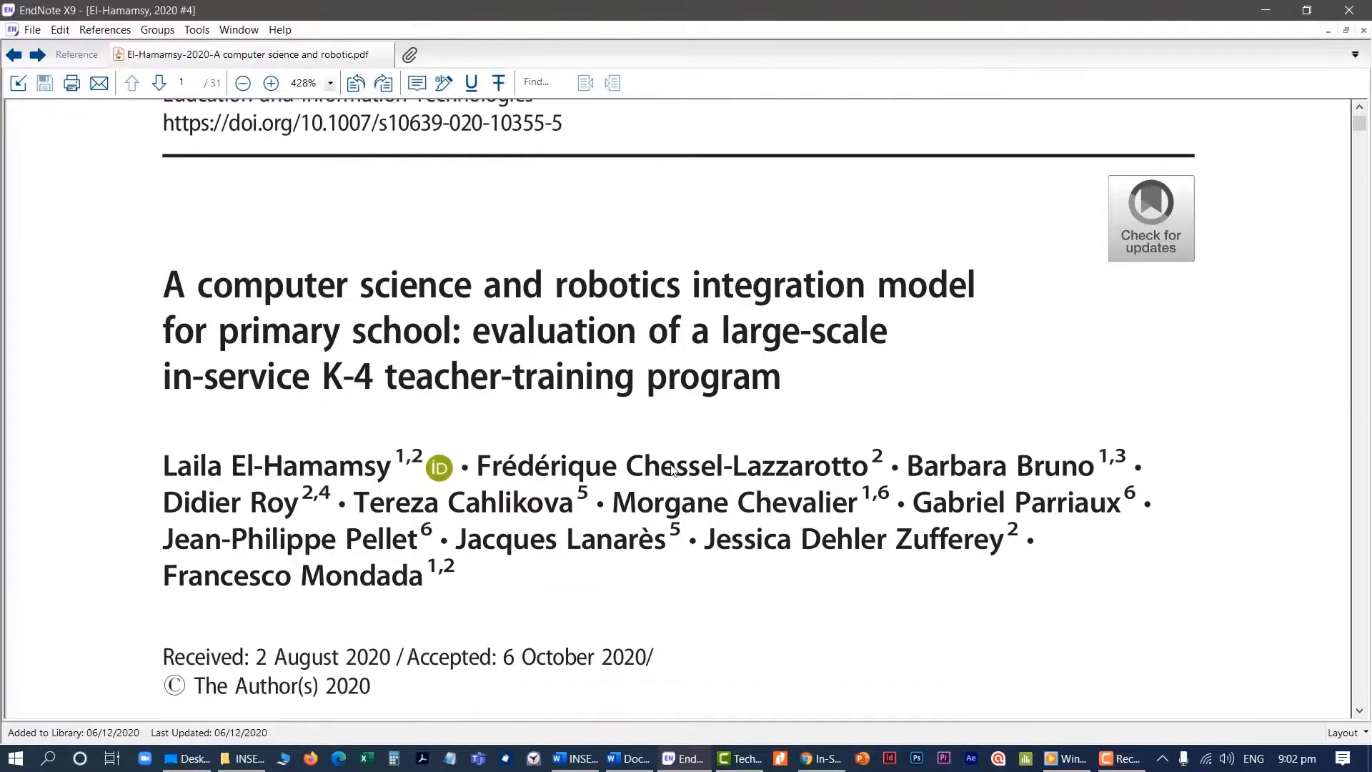
scroll(674, 469, "down", 8)
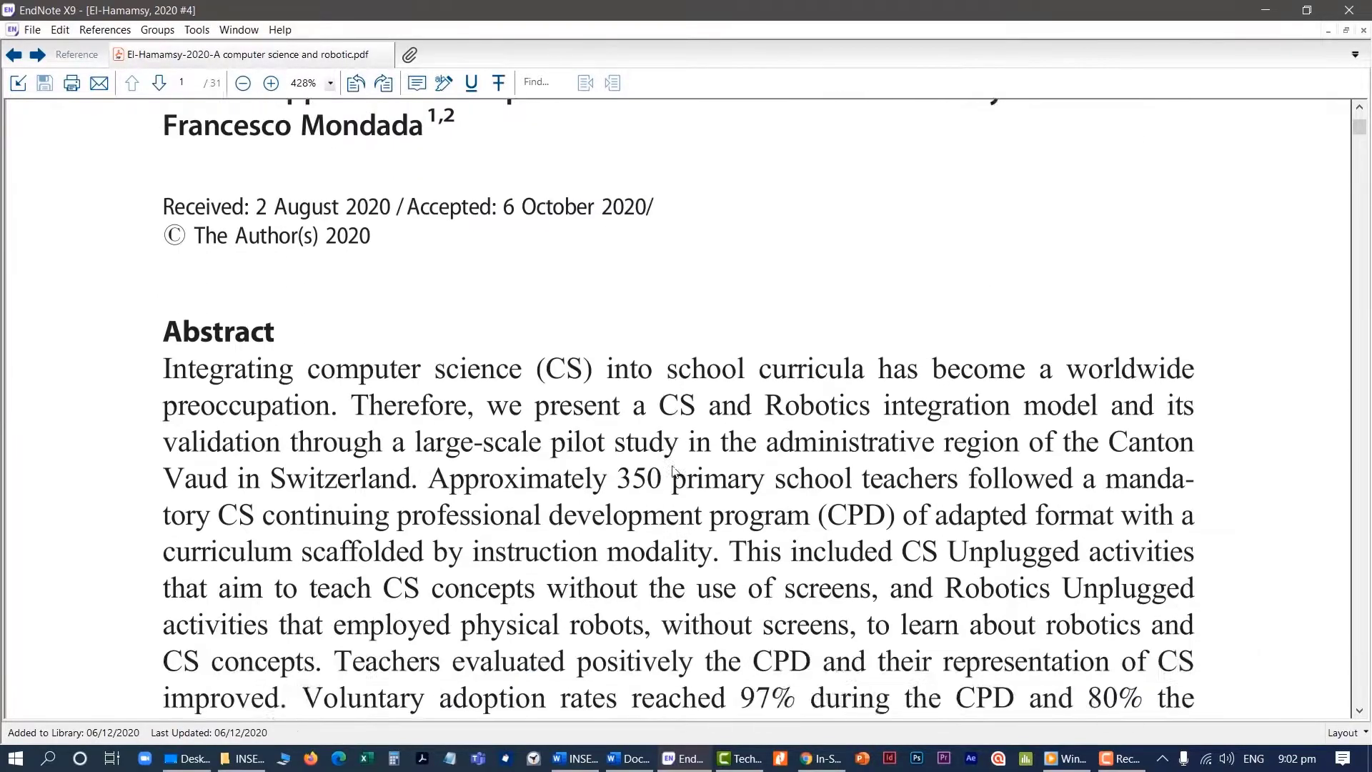
scroll(679, 472, "down", 7)
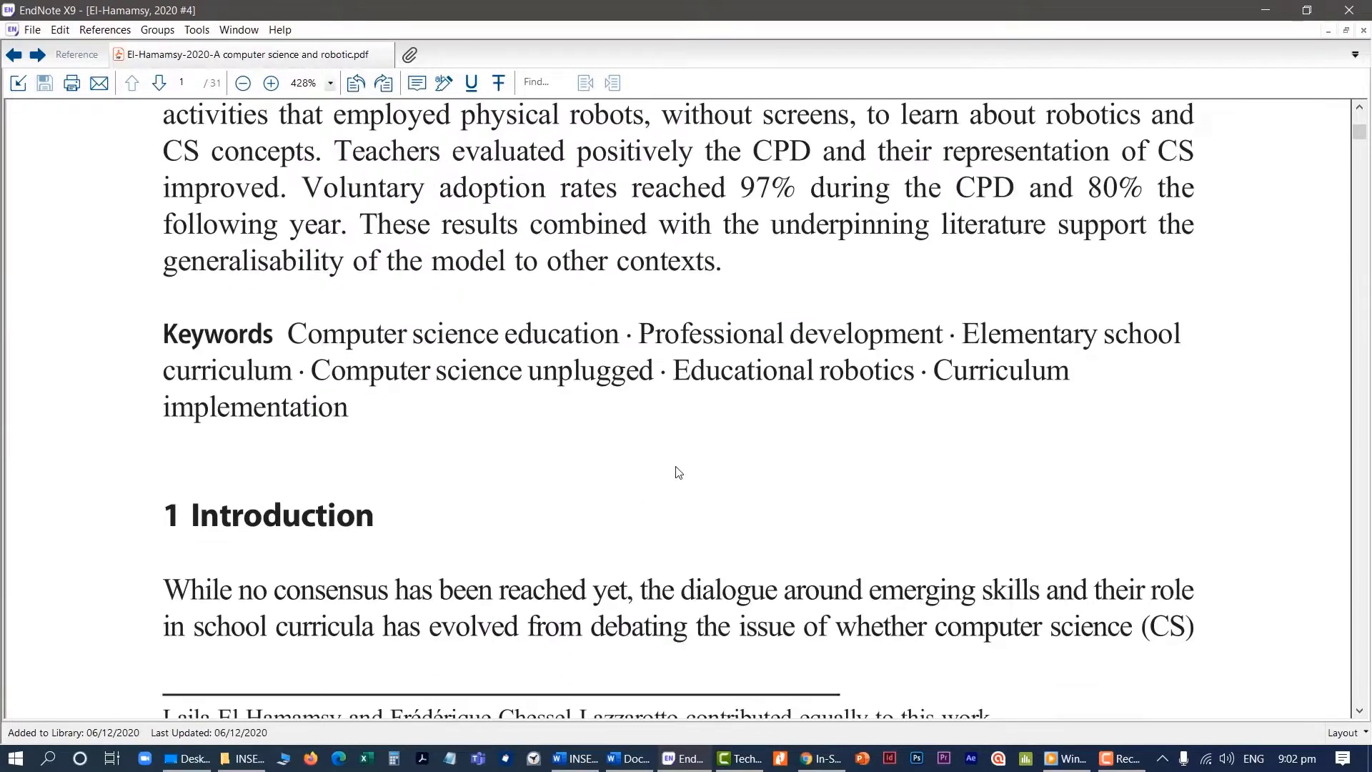
scroll(681, 476, "down", 12)
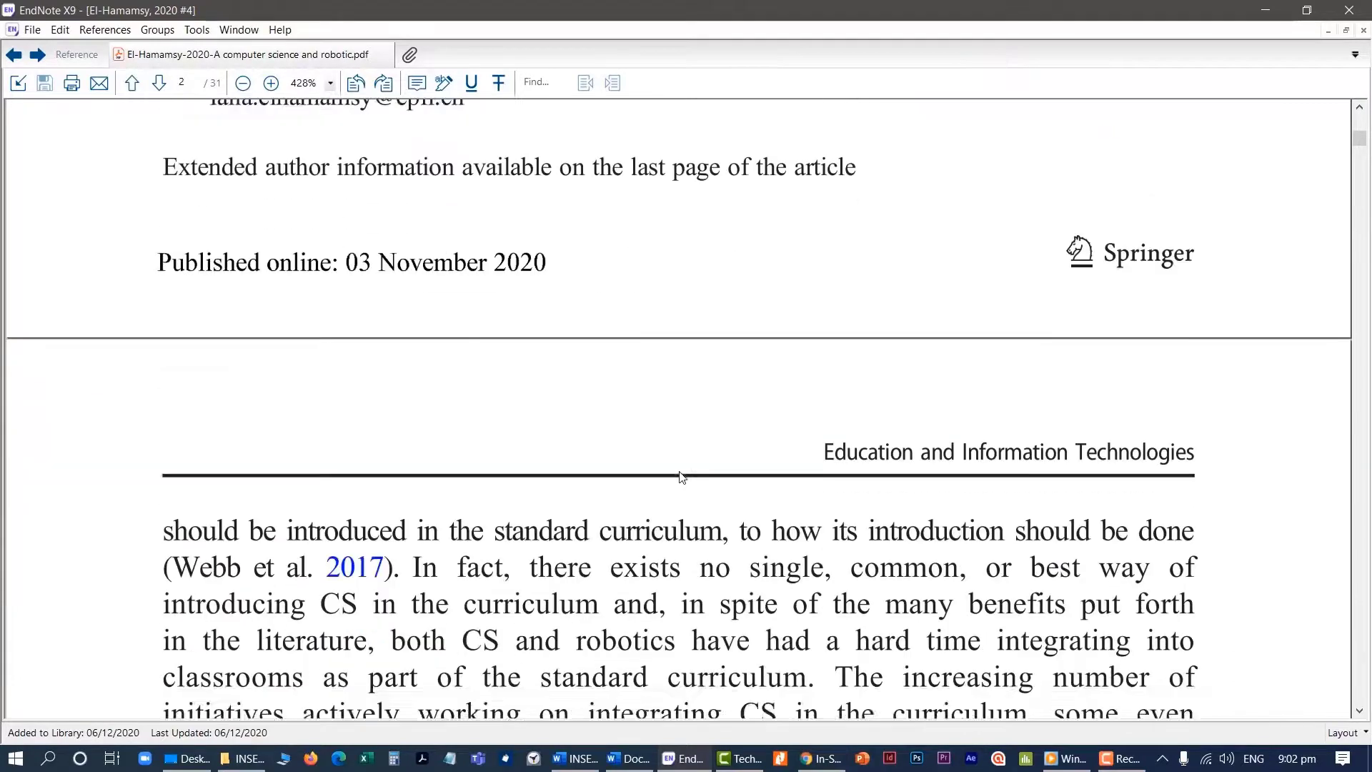
scroll(681, 475, "down", 4)
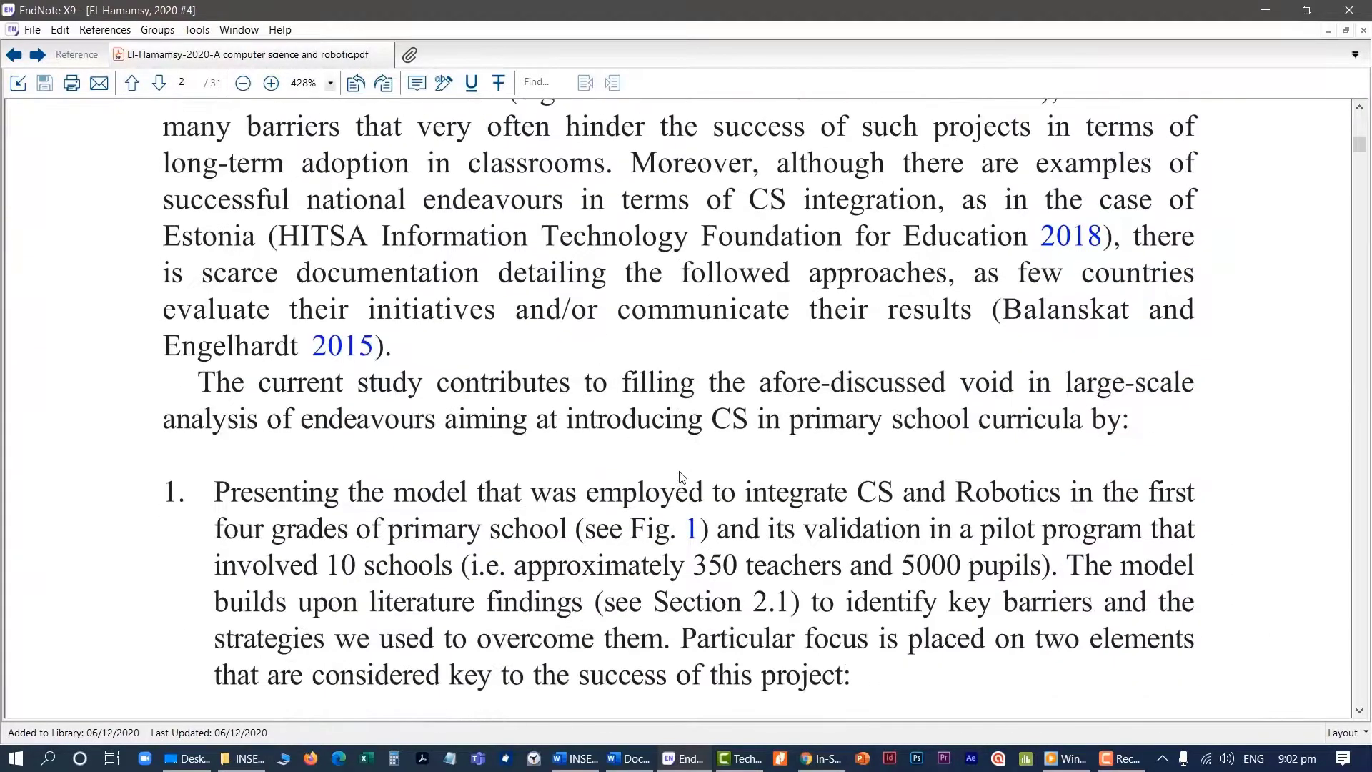
scroll(681, 476, "up", 1)
scroll(681, 473, "down", 1)
scroll(681, 473, "down", 8)
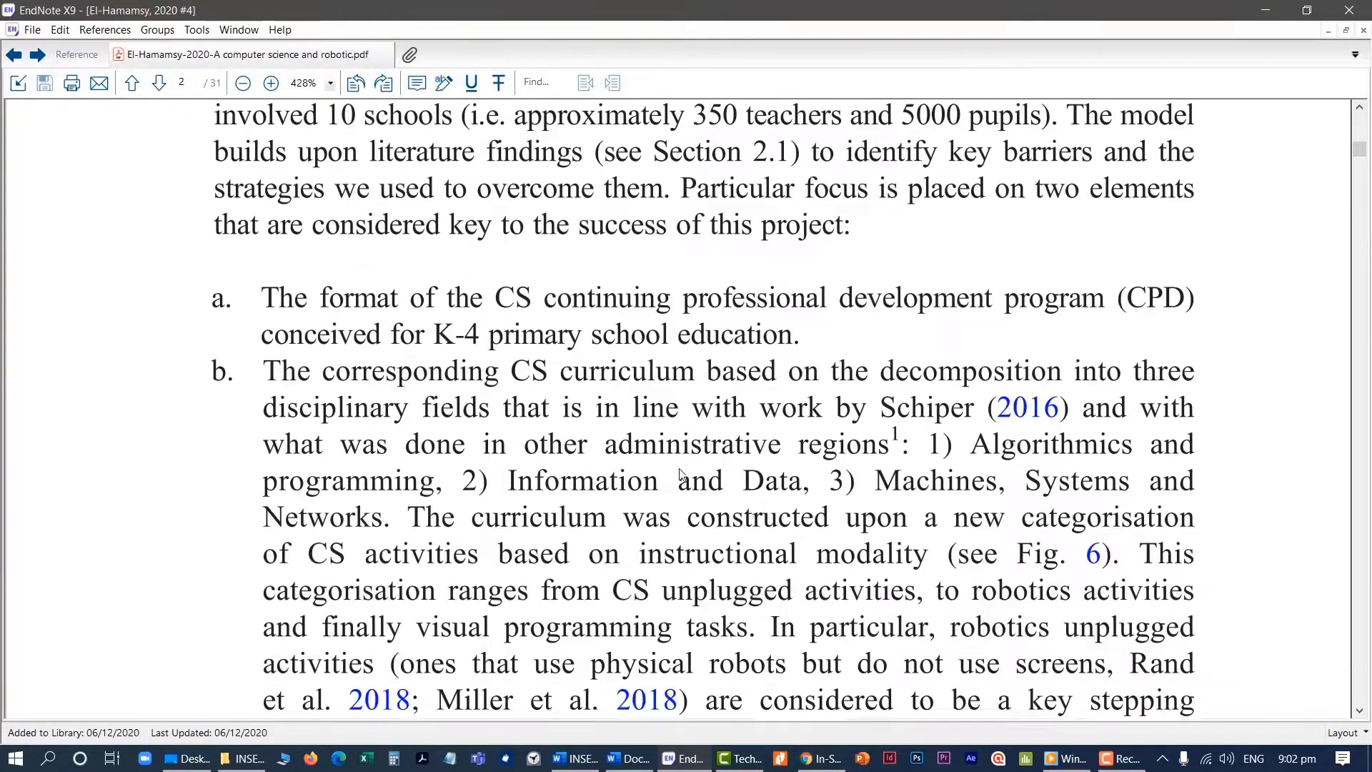
scroll(681, 477, "down", 1)
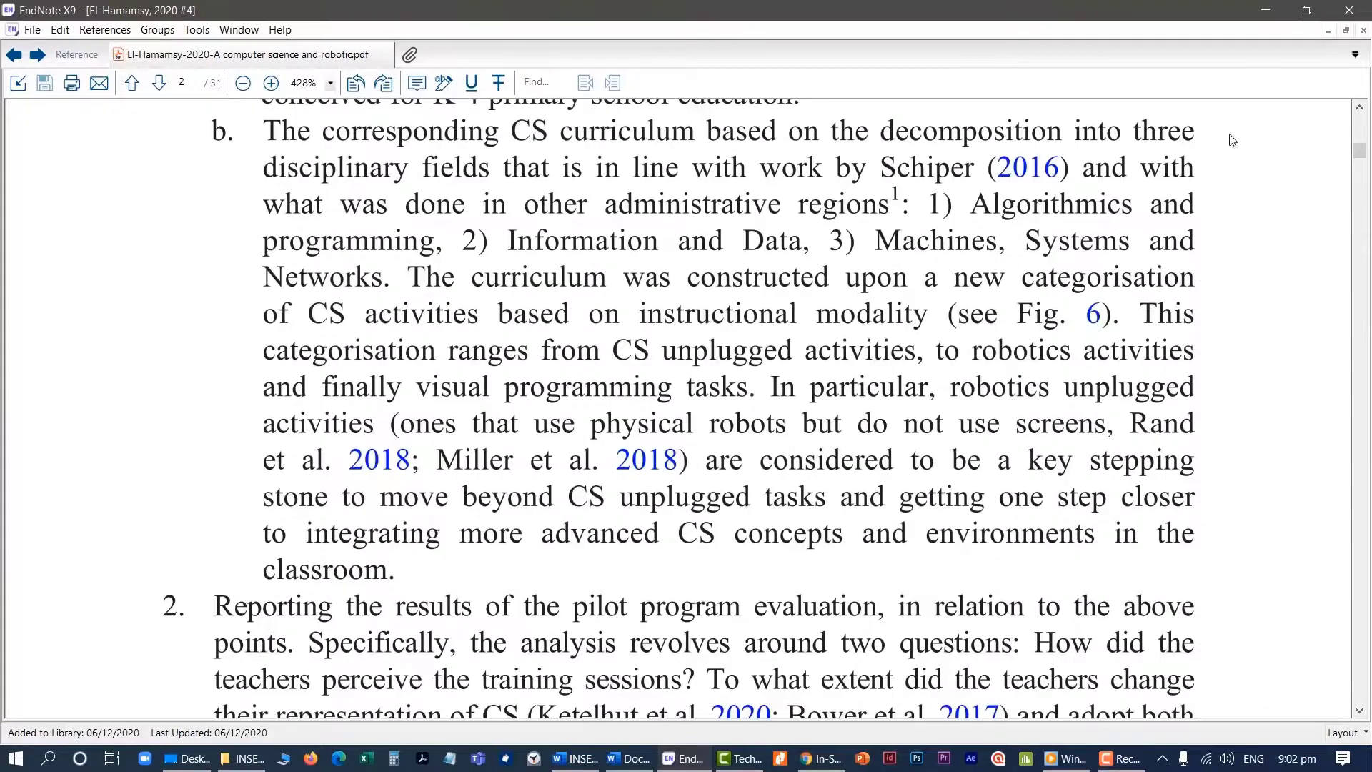
left_click(1363, 30)
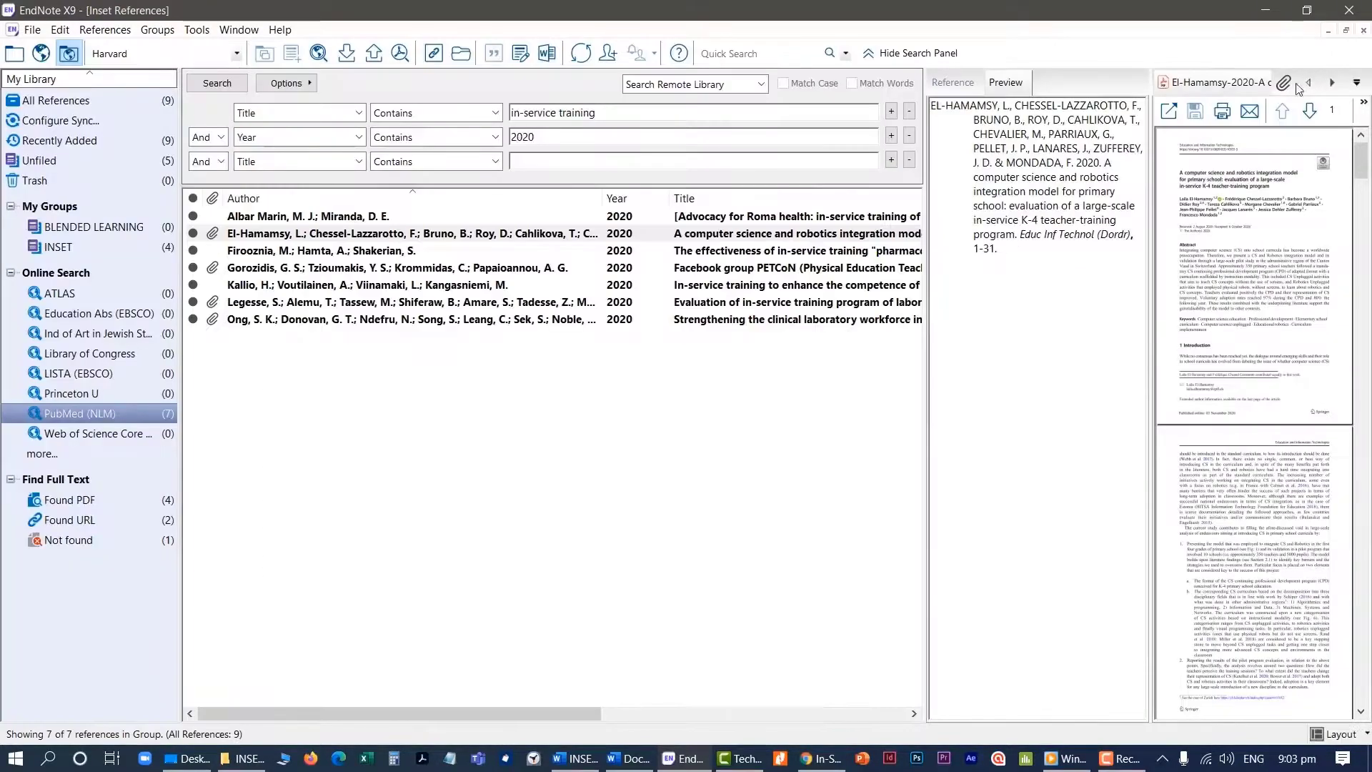